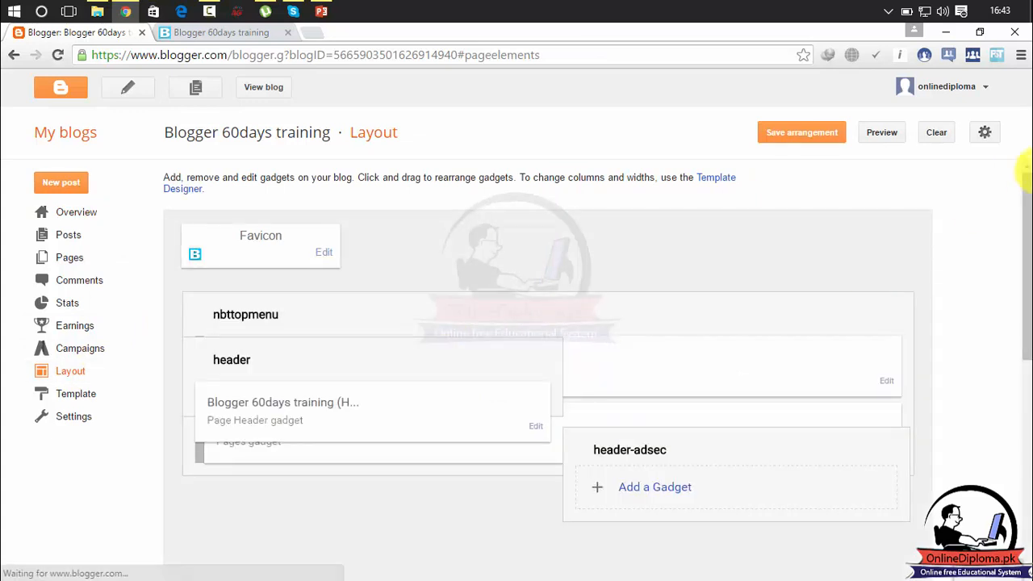
Step: Review the configuration of the untitled HTML/JavaScript gadget in the sidebarads section and close it without changes
drag(1025, 193, 1025, 404)
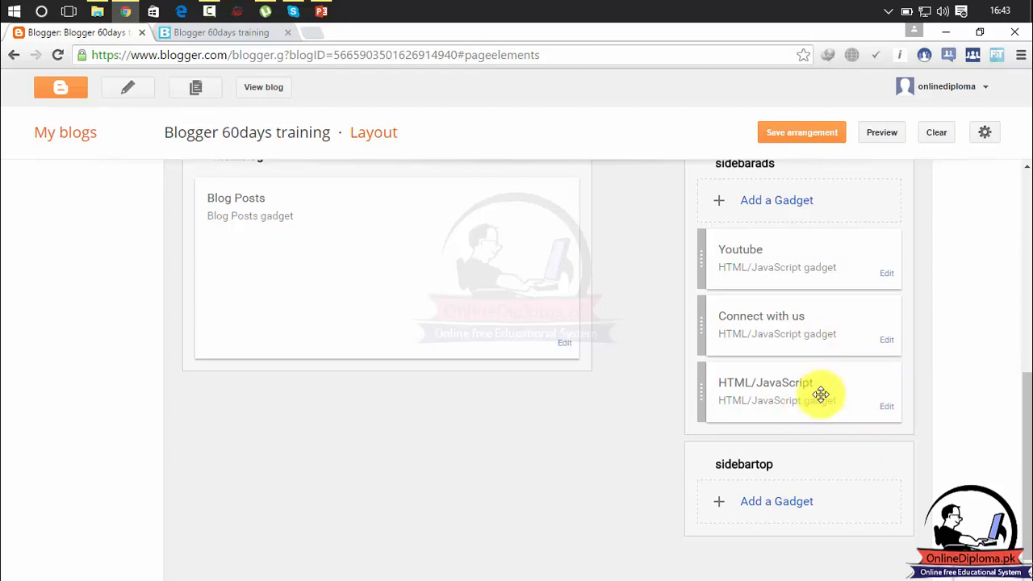
click(886, 413)
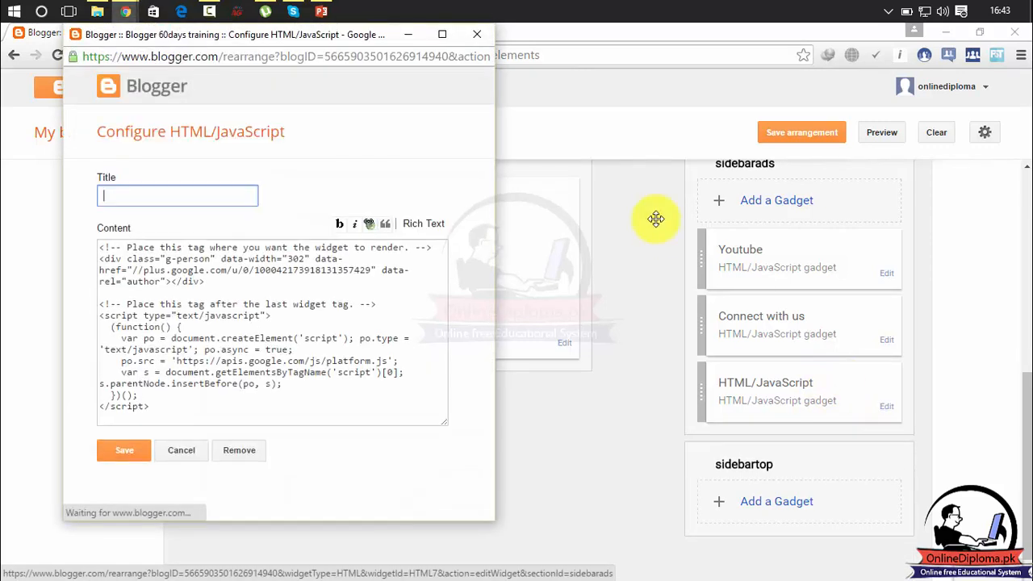
click(483, 36)
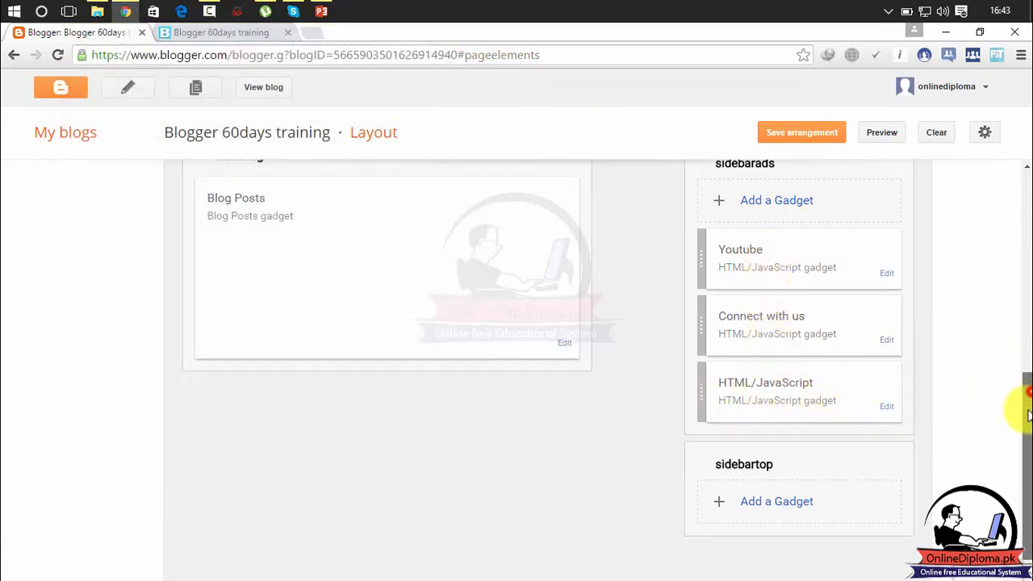
scroll(1030, 415, down, 1)
click(888, 391)
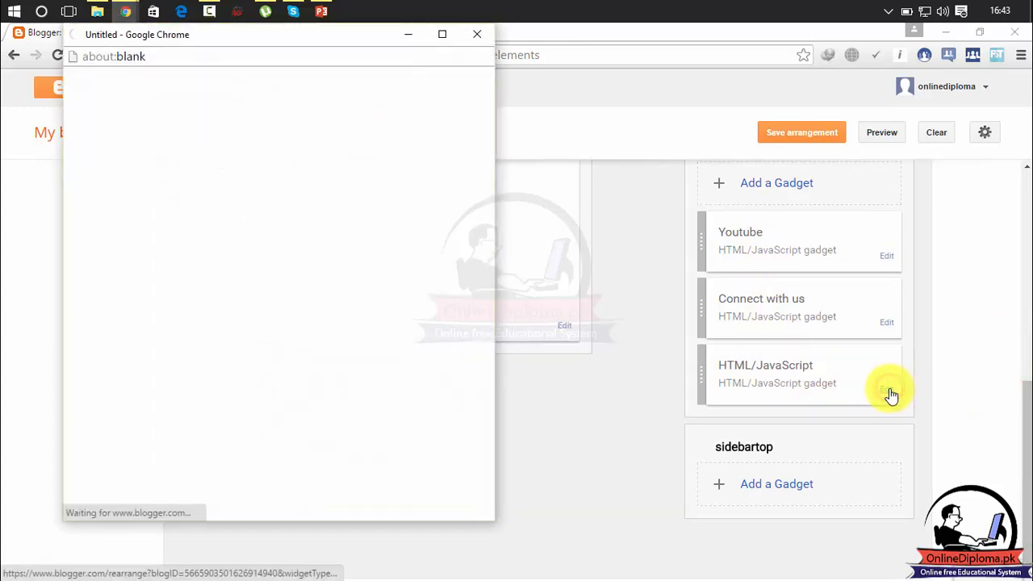
click(484, 37)
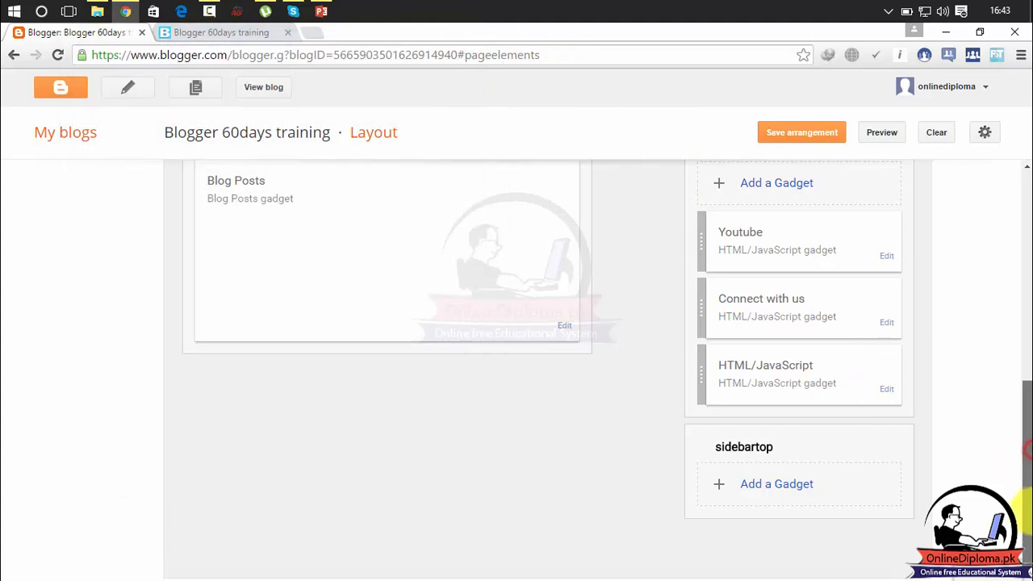
Step: Add a Labels gadget to the sidebartop section and set its title to Categories
click(775, 487)
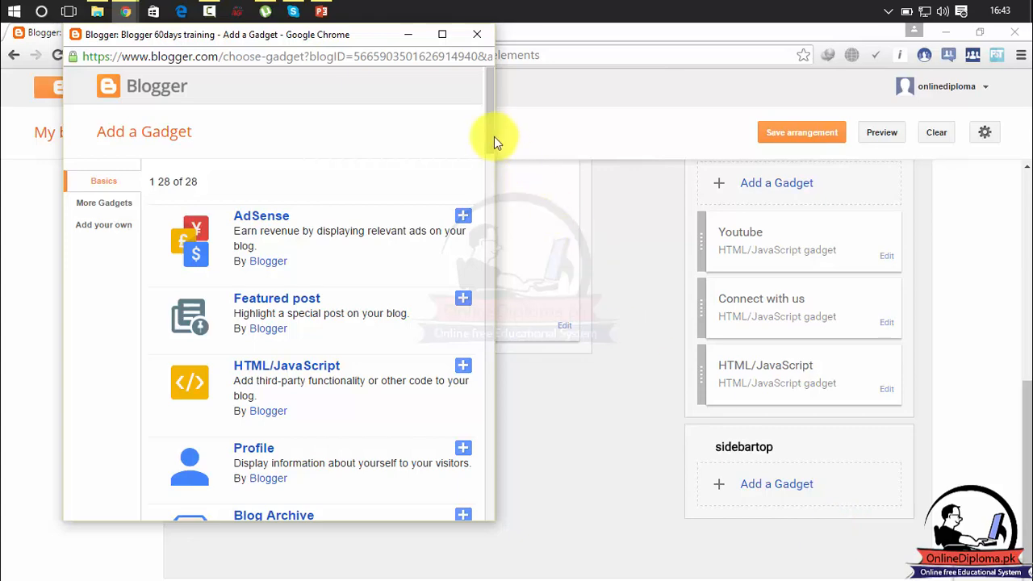
drag(491, 137, 496, 185)
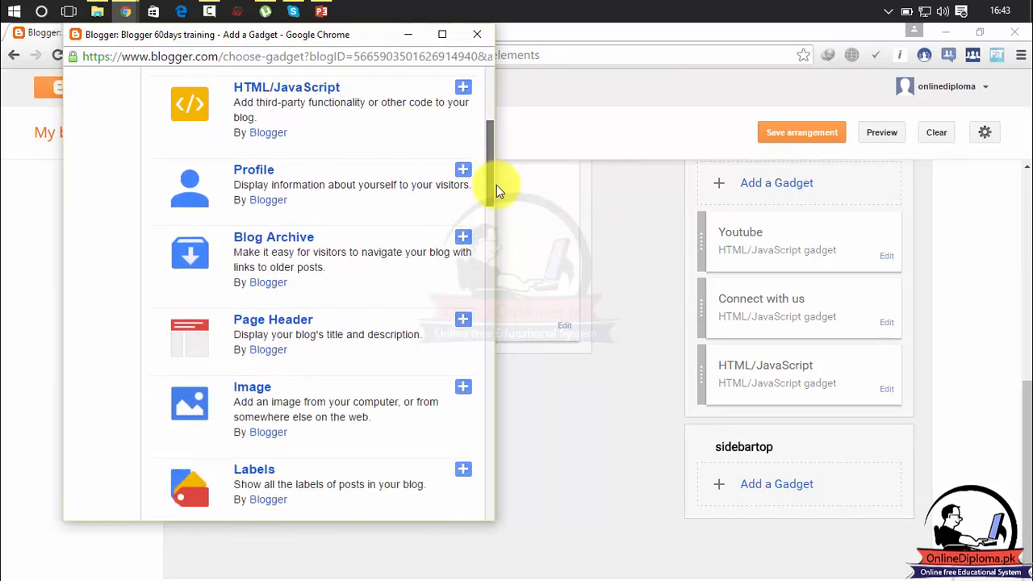
click(496, 185)
drag(497, 185, 554, 242)
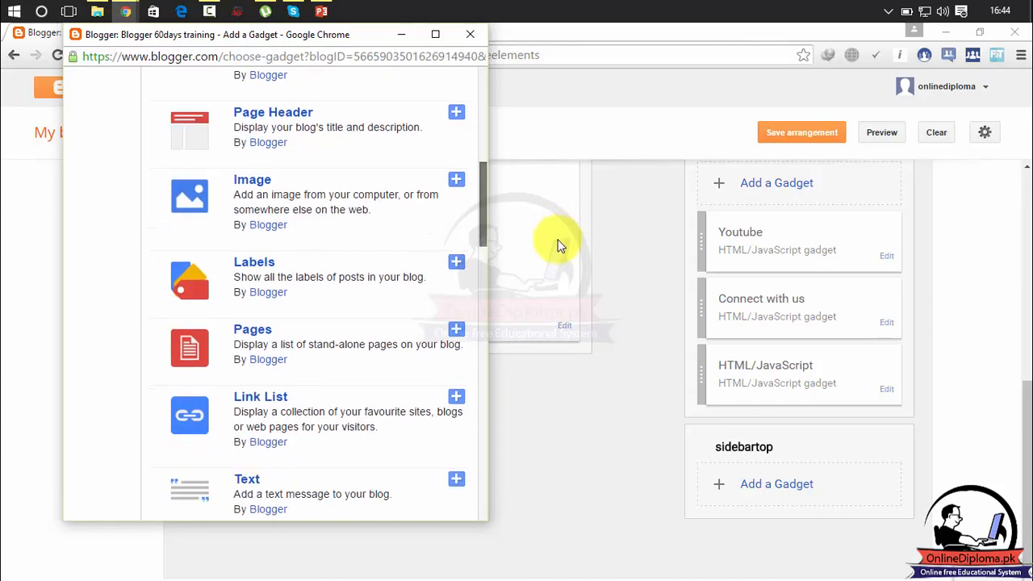
click(457, 269)
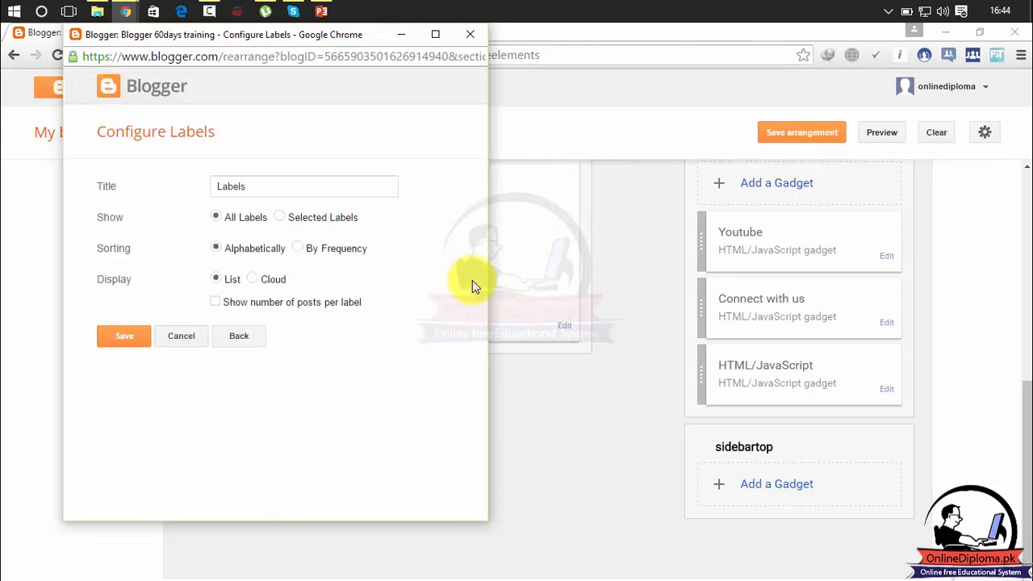
drag(264, 188, 161, 190)
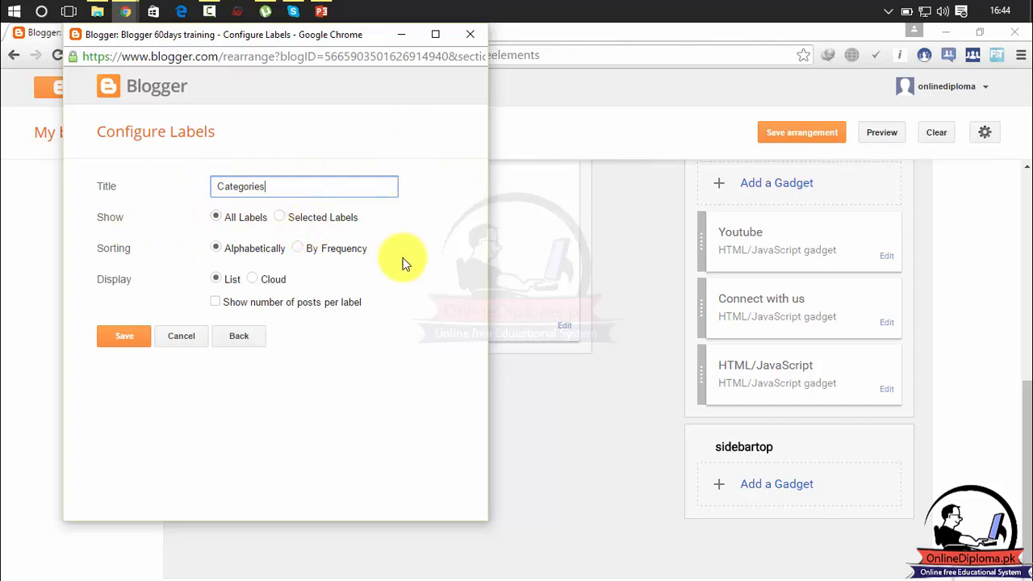
Step: Try the Selected Labels, By Frequency and Cloud options, restoring All Labels, Alphabetically and List
click(279, 218)
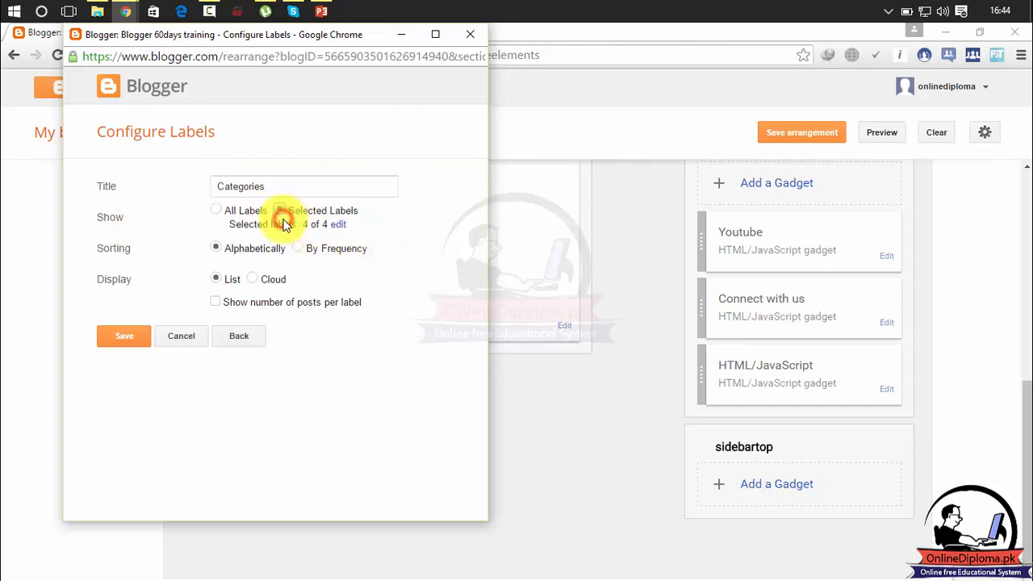
click(338, 226)
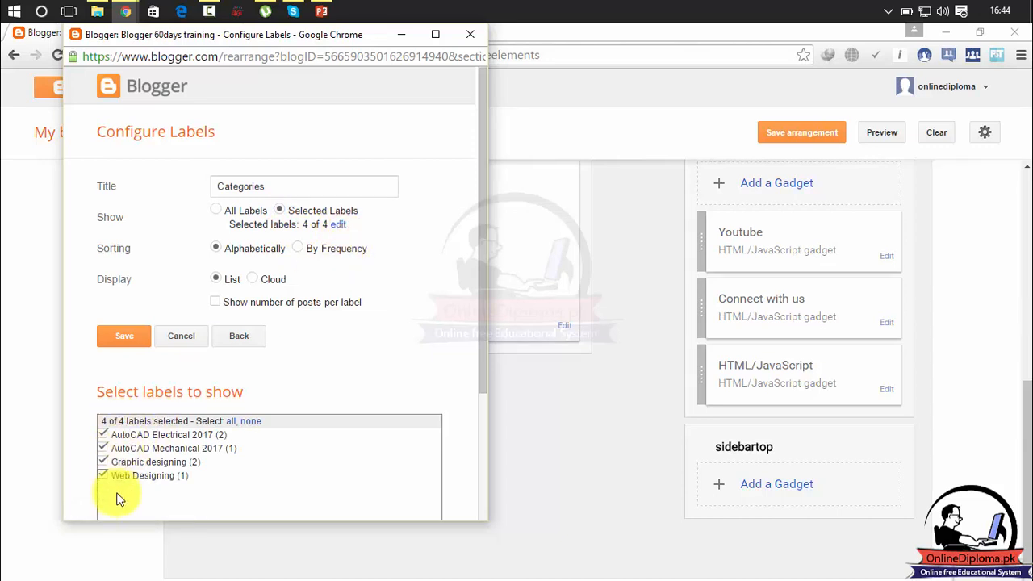
click(217, 216)
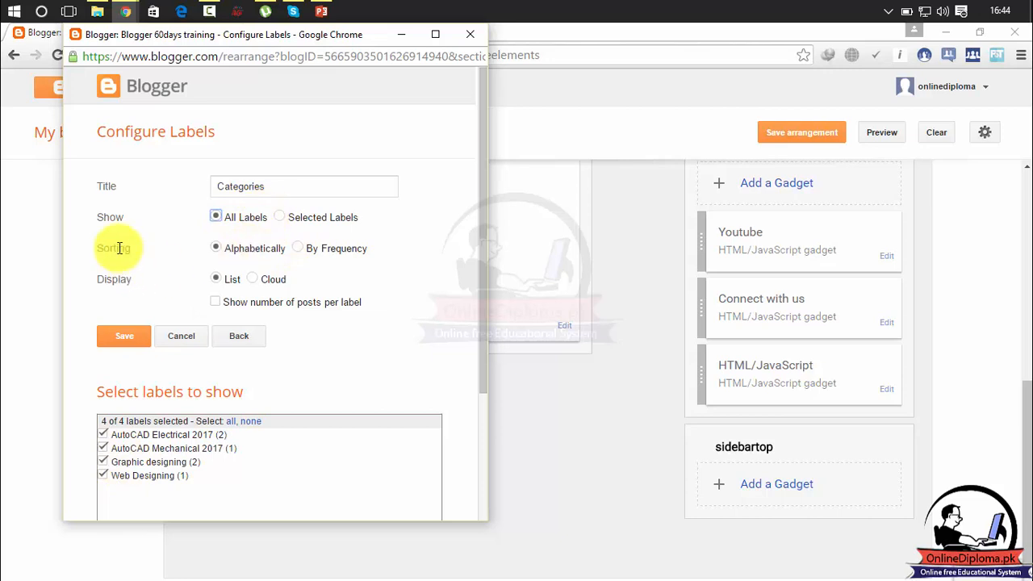
click(298, 249)
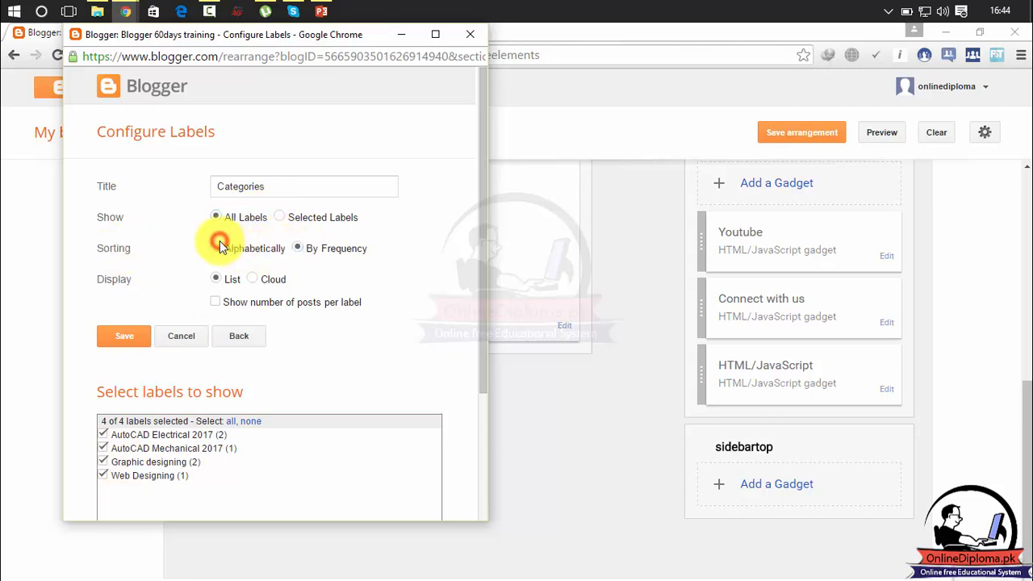
click(217, 249)
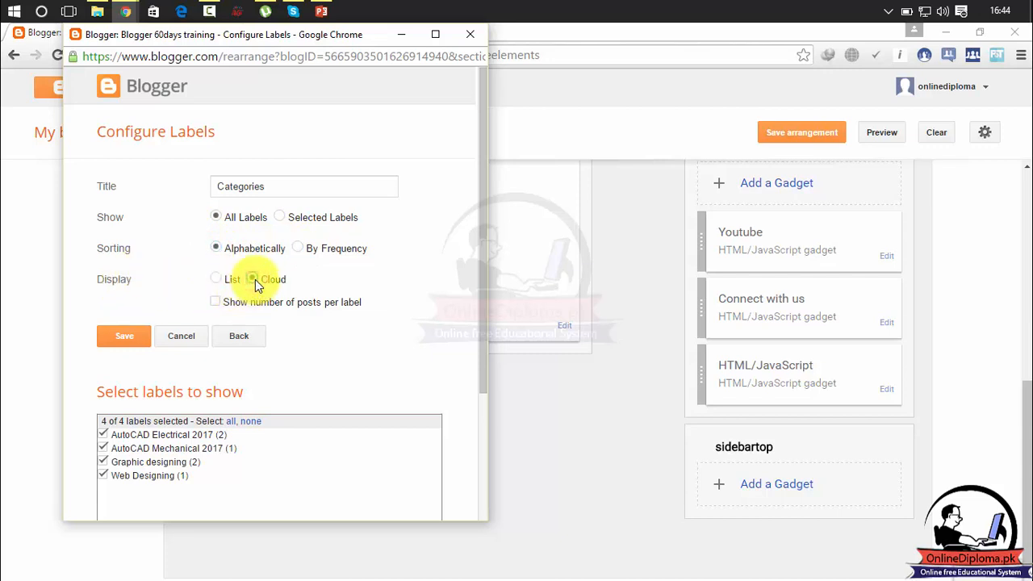
click(217, 279)
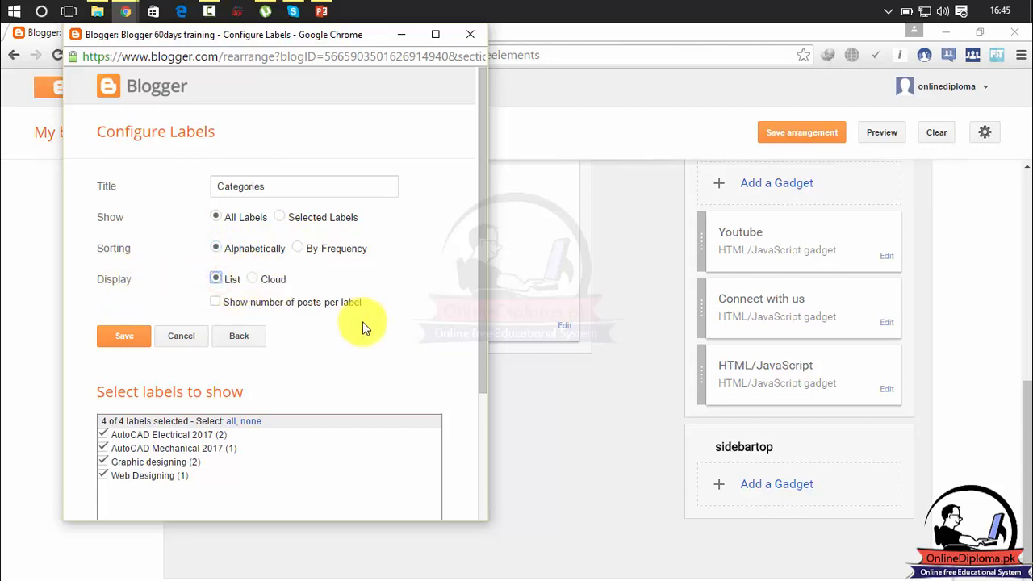
Step: Save the Categories labels gadget and view it in the sidebar of the live blog
drag(481, 241, 478, 409)
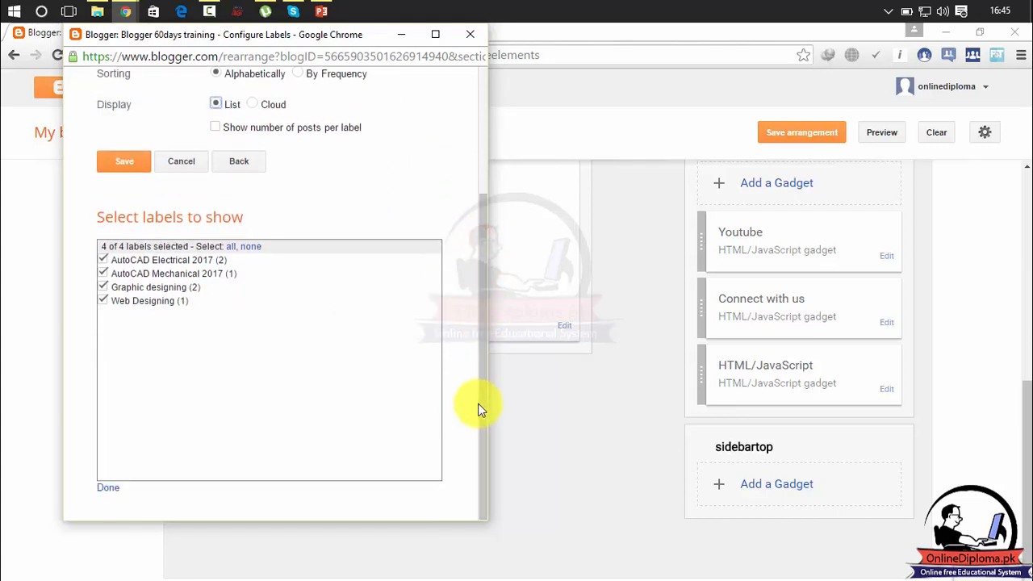
click(485, 397)
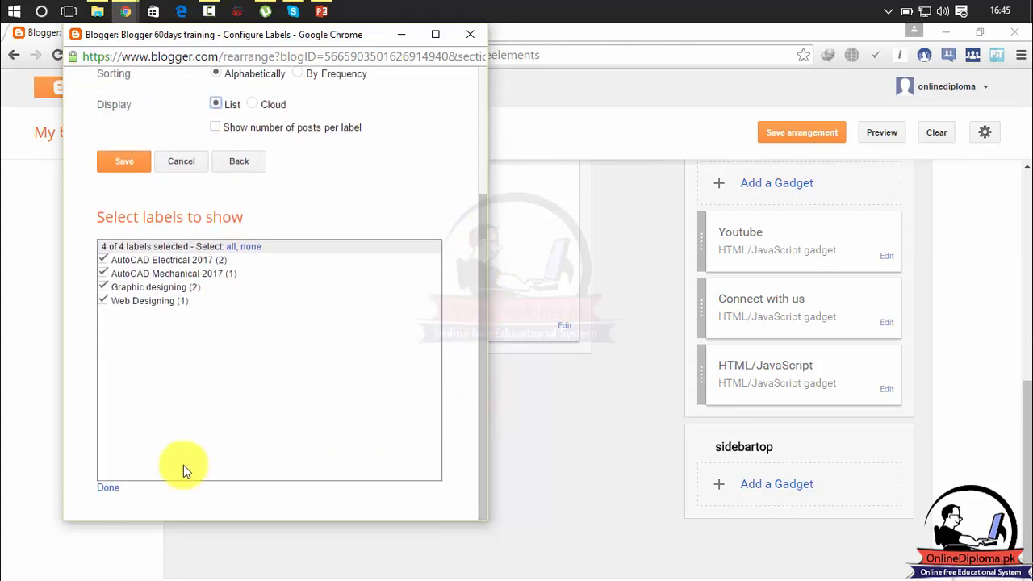
click(121, 163)
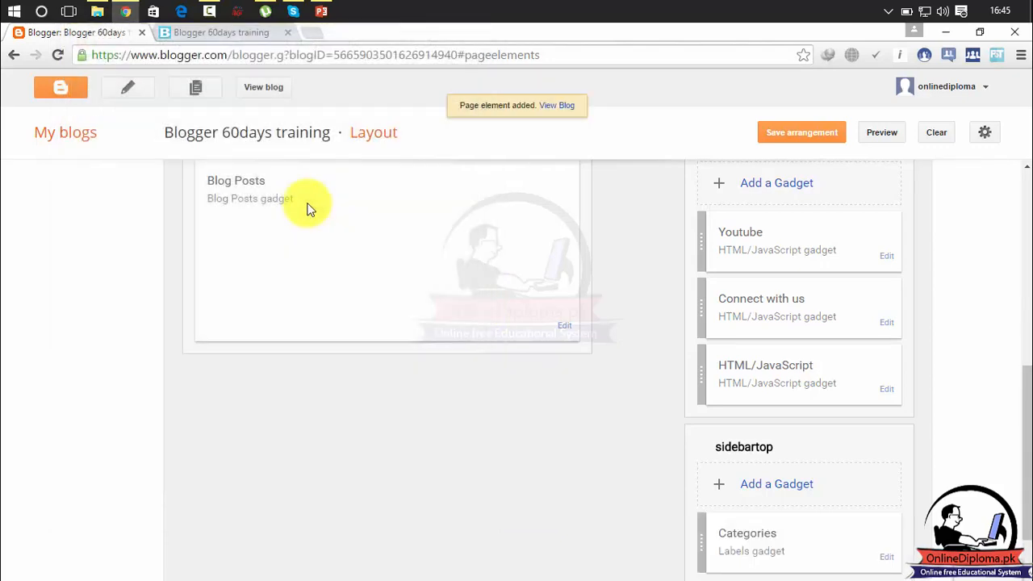
click(260, 88)
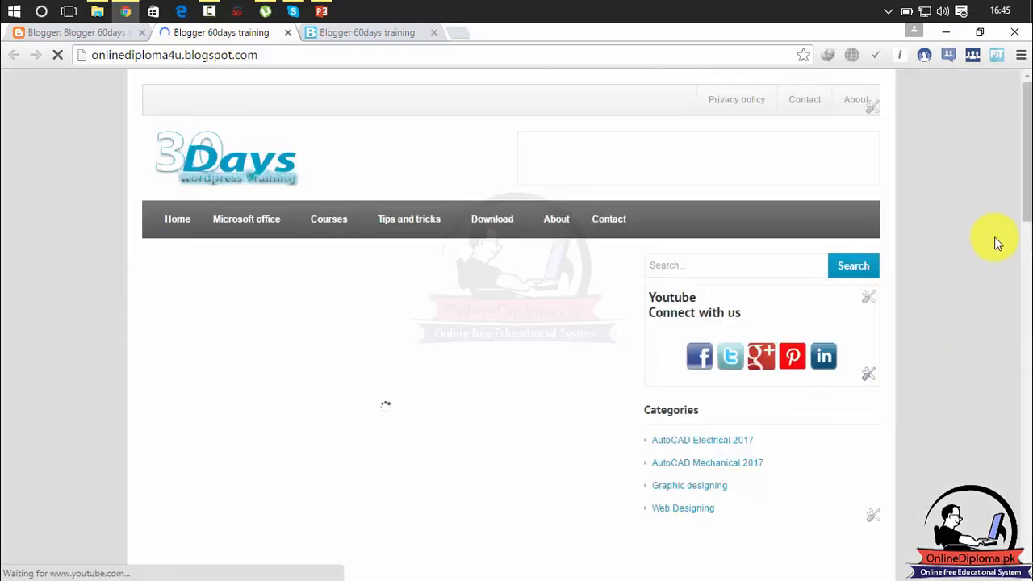
drag(1027, 181, 996, 323)
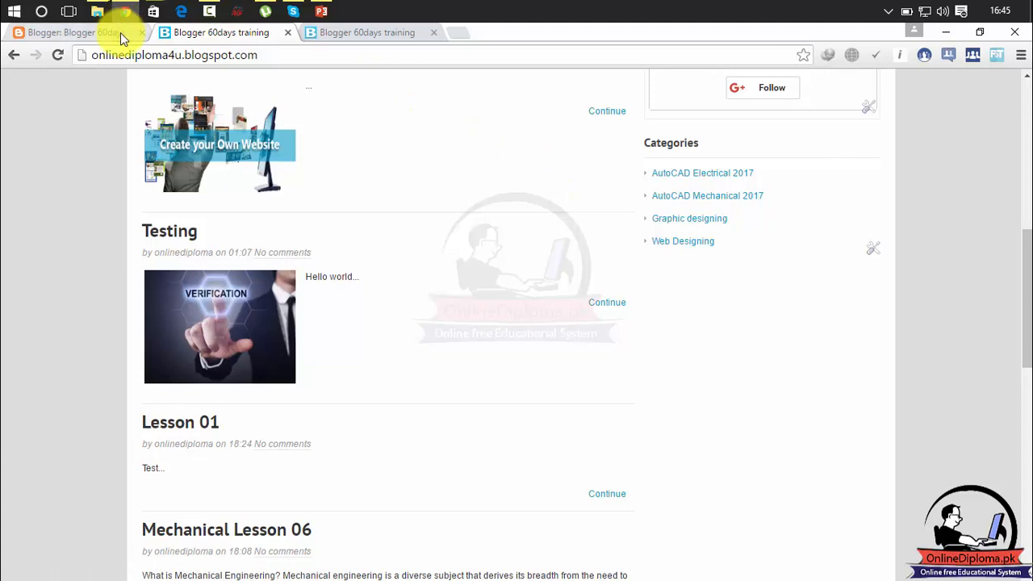
Step: Change the Categories gadget's display to Cloud, save it and check it in the blog's sidebar
click(874, 252)
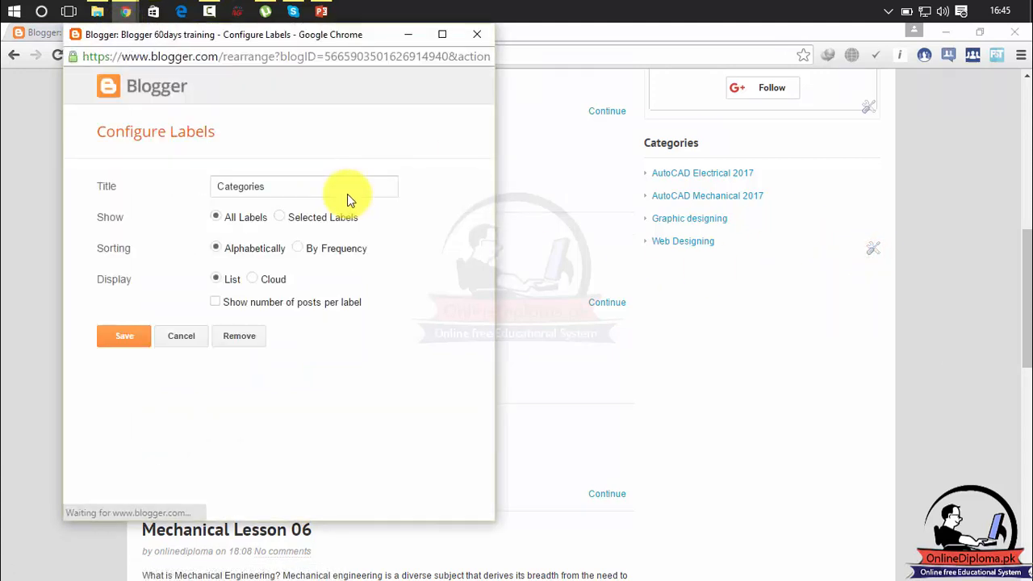
click(253, 280)
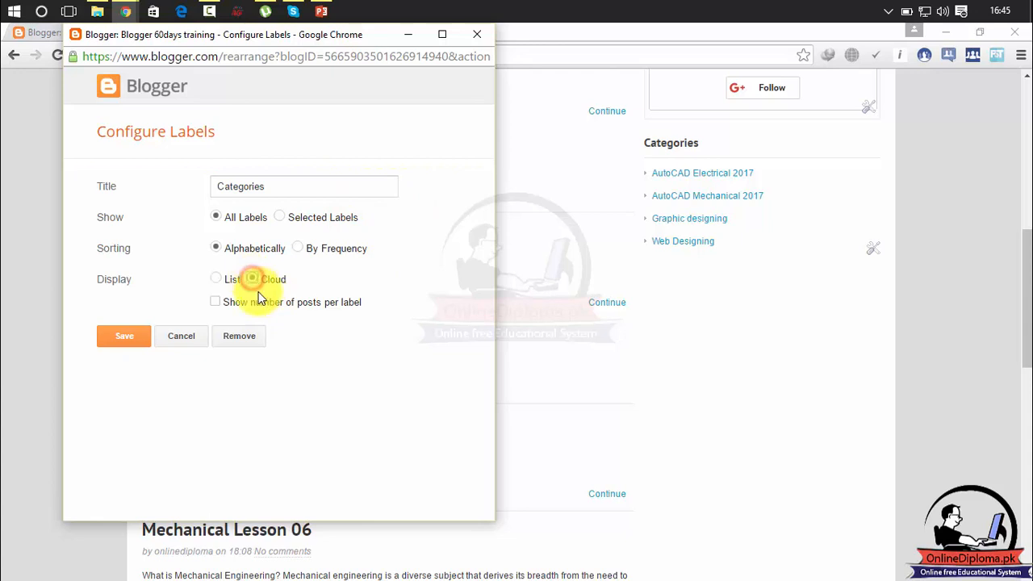
click(121, 334)
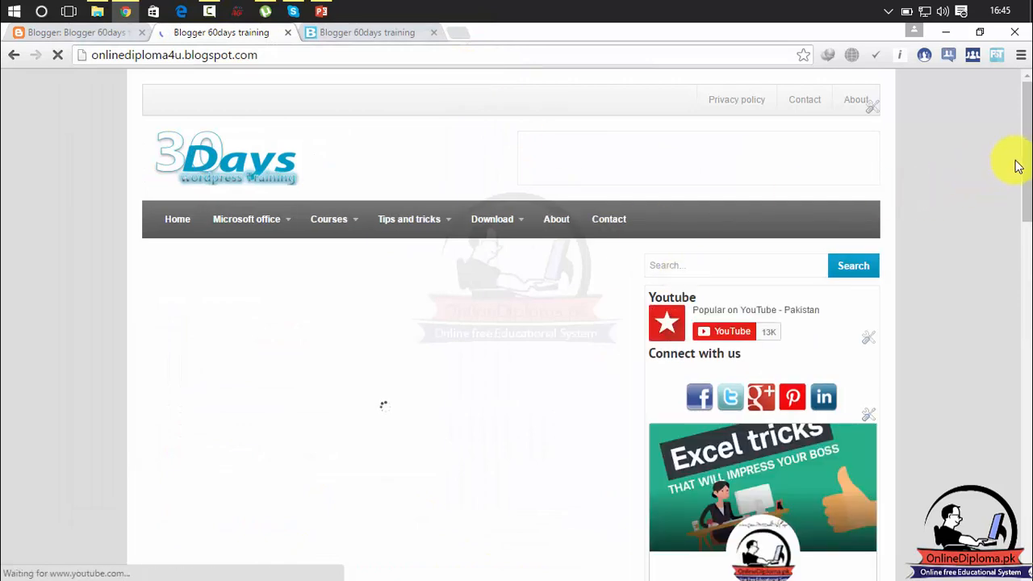
drag(1022, 154, 1024, 319)
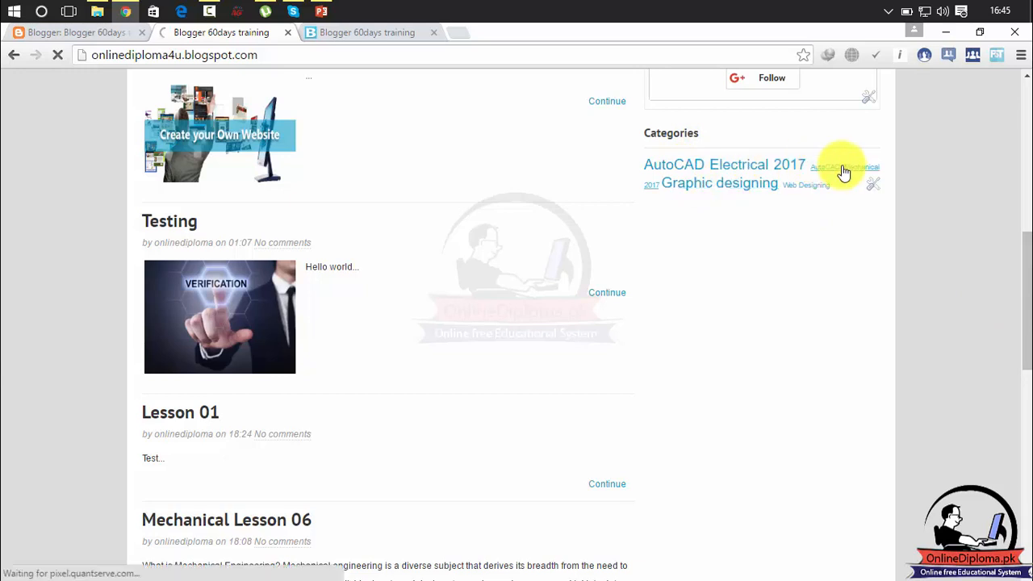
Step: Set the Categories gadget to List display with the number of posts per label, save it and check it on the blog
click(875, 189)
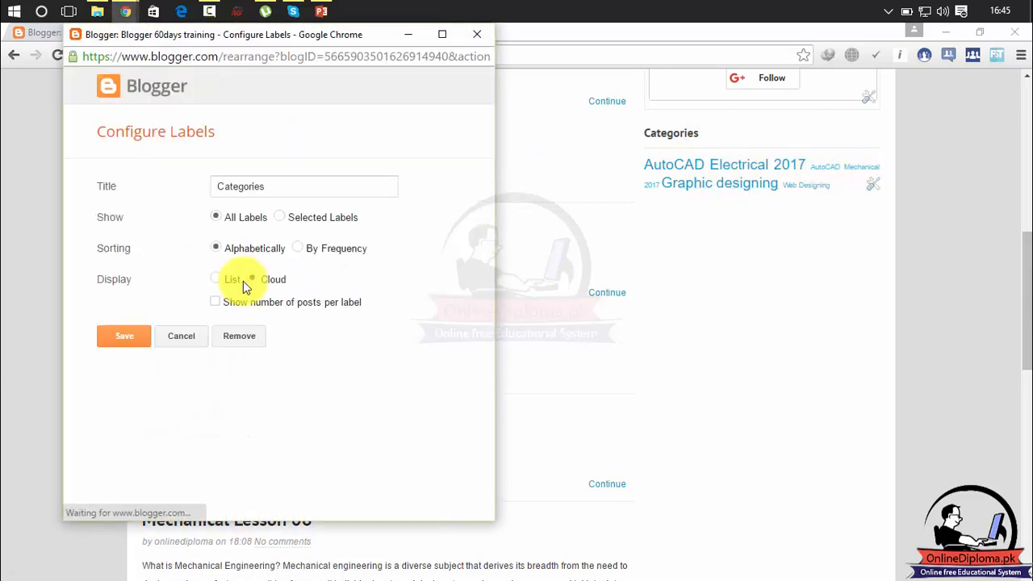
click(226, 280)
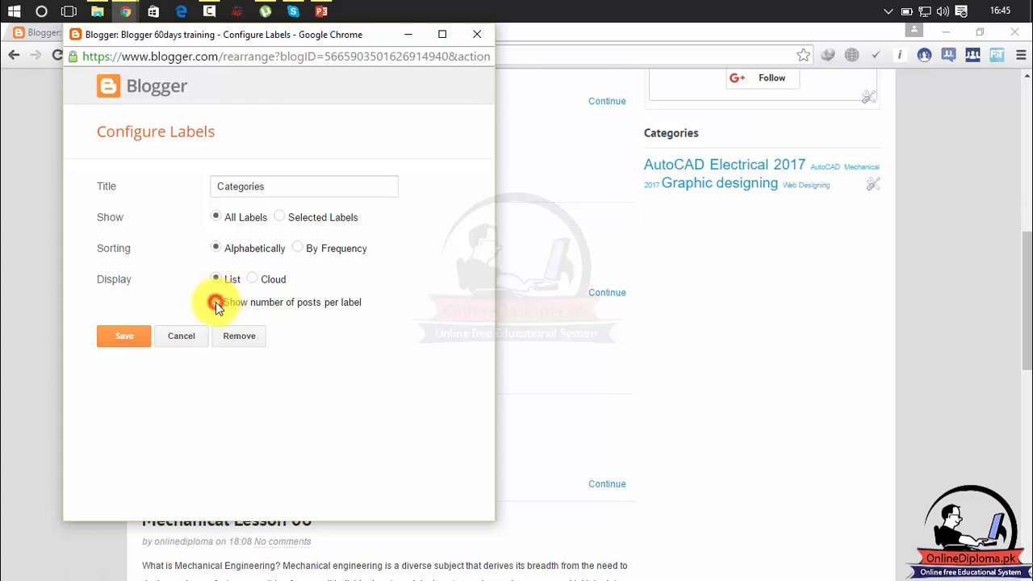
click(133, 333)
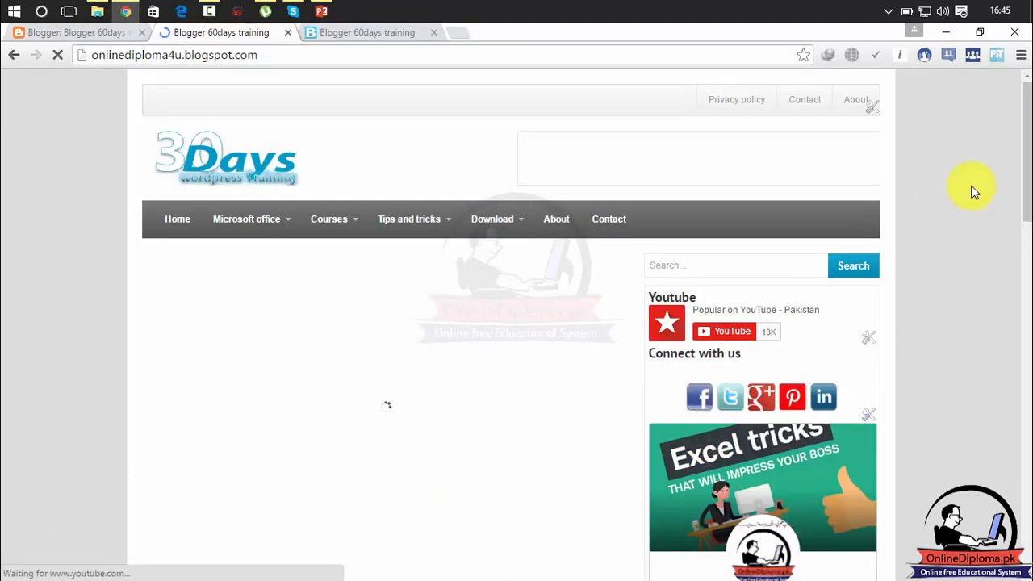
drag(1030, 207, 1024, 333)
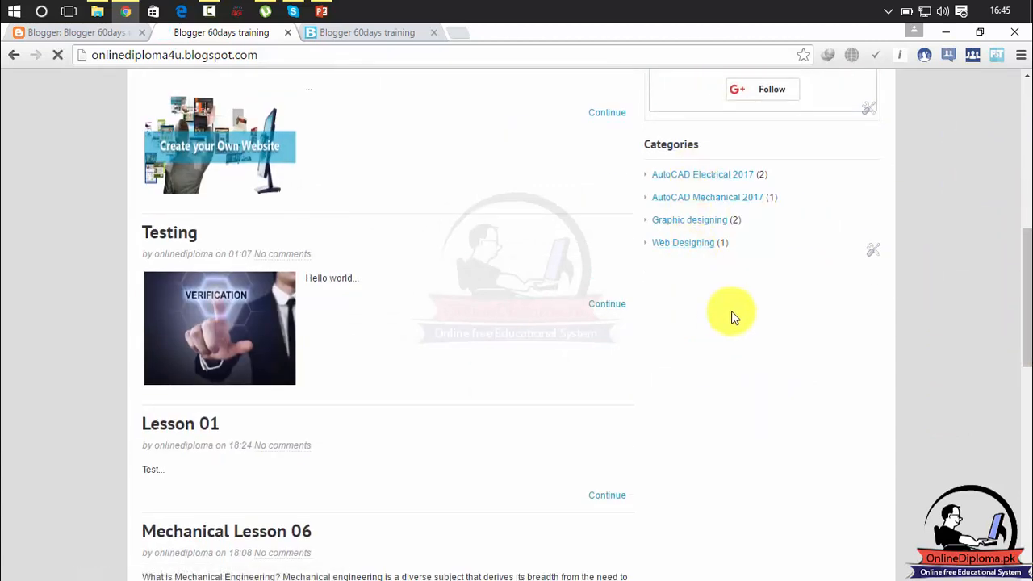
Step: Return to the blog's layout and open the list of gadgets to add to the sidebartop section
click(89, 32)
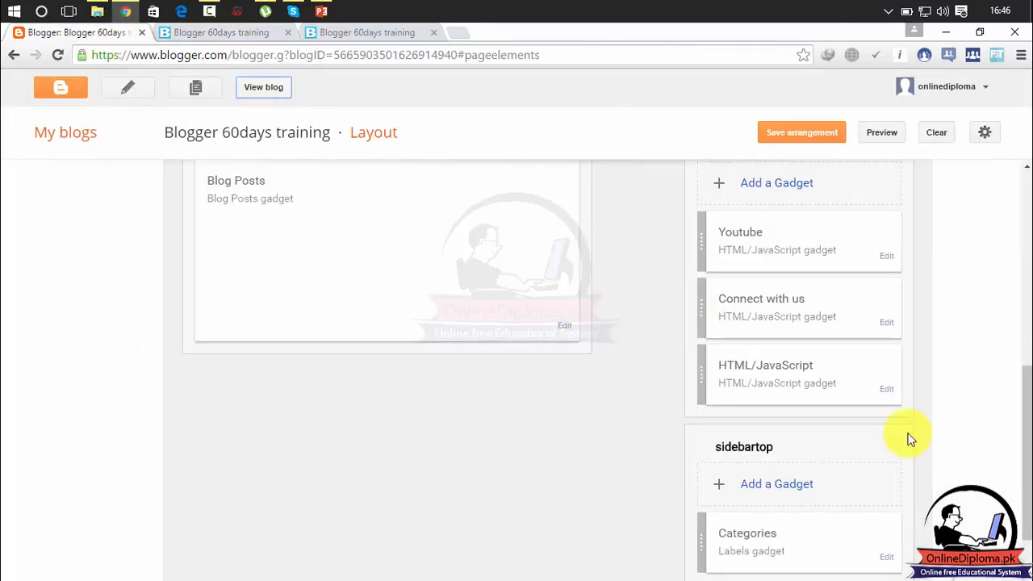
scroll(1025, 404, up, 3)
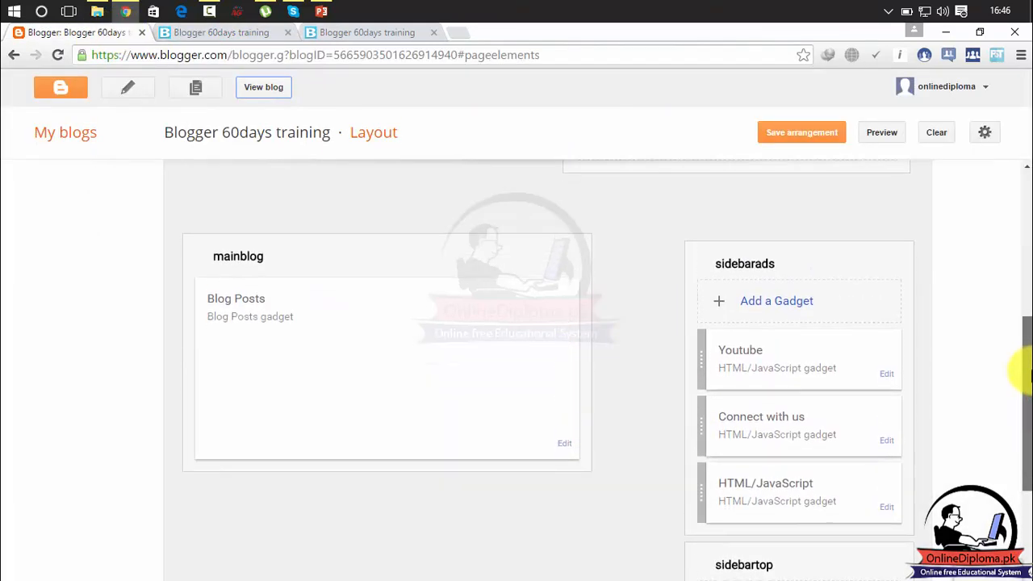
scroll(1029, 376, down, 2)
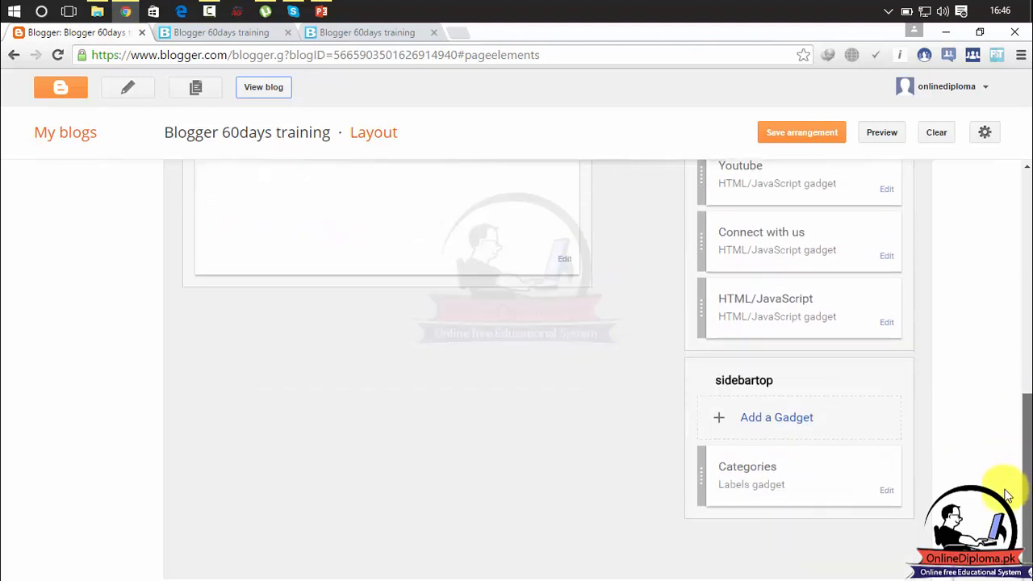
click(812, 420)
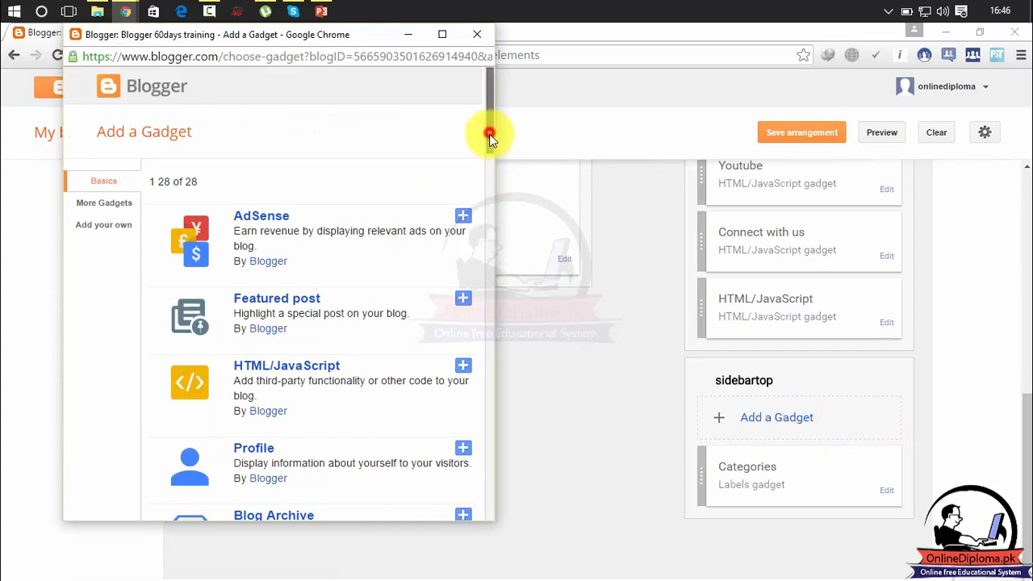
Step: Browse the available basic gadgets and choose the Poll gadget for the sidebar
drag(490, 136, 496, 173)
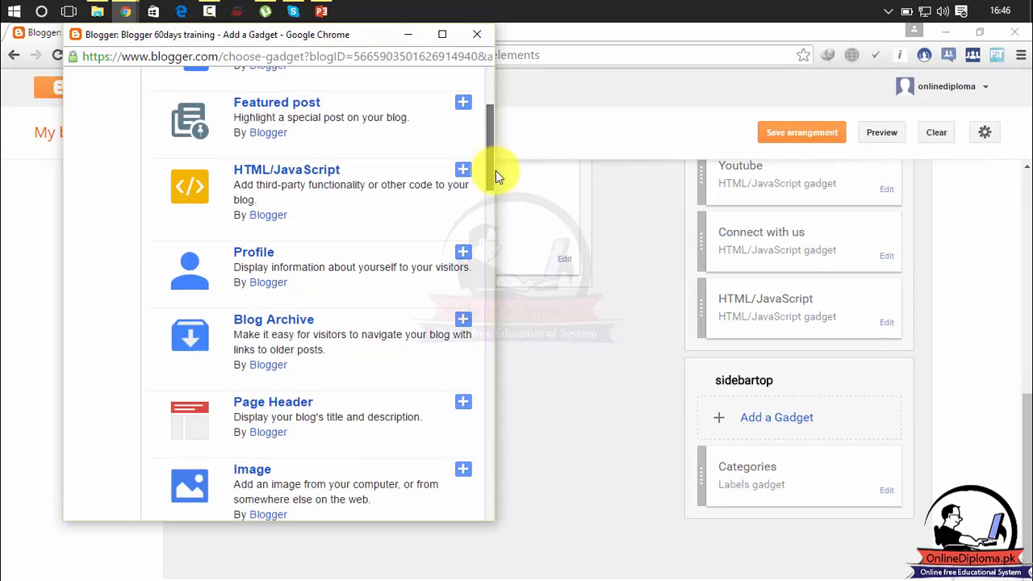
drag(495, 170, 495, 184)
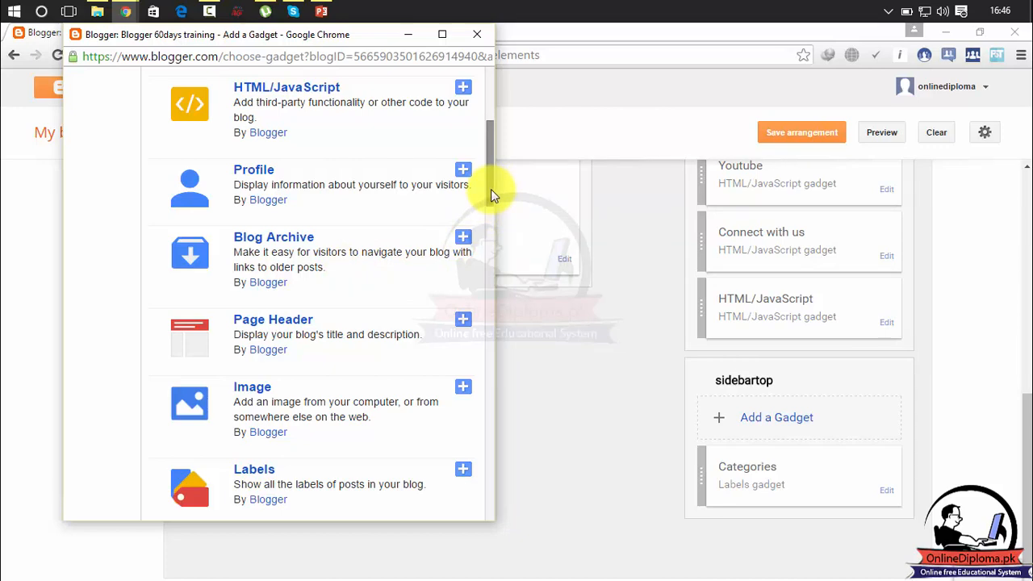
drag(491, 188, 498, 245)
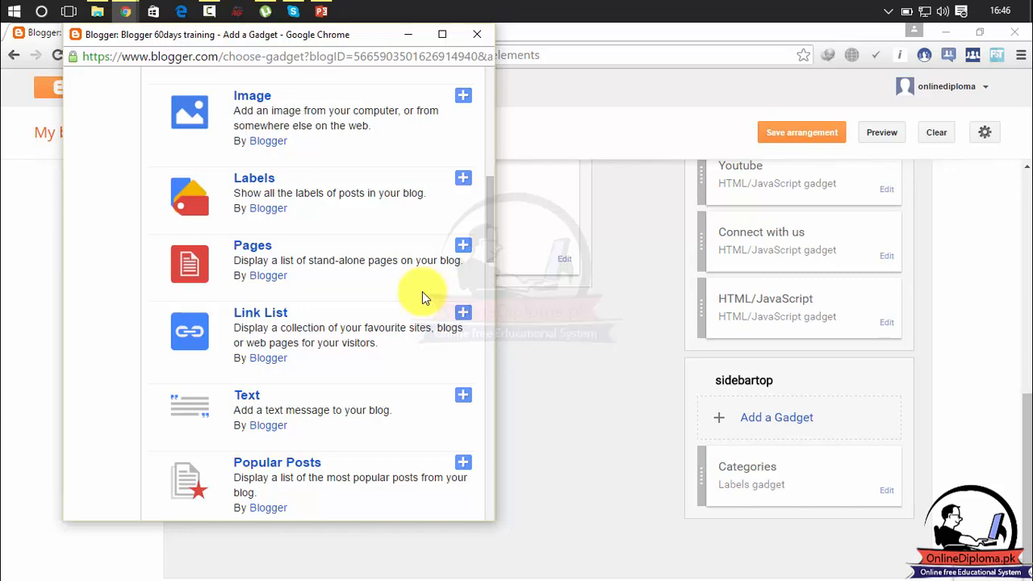
drag(488, 227, 503, 298)
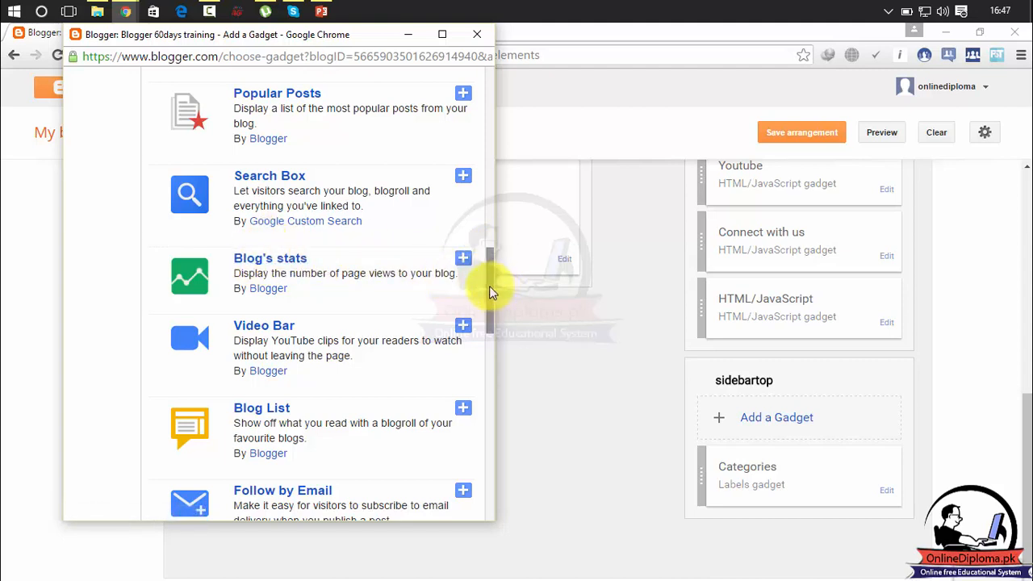
drag(489, 286, 491, 322)
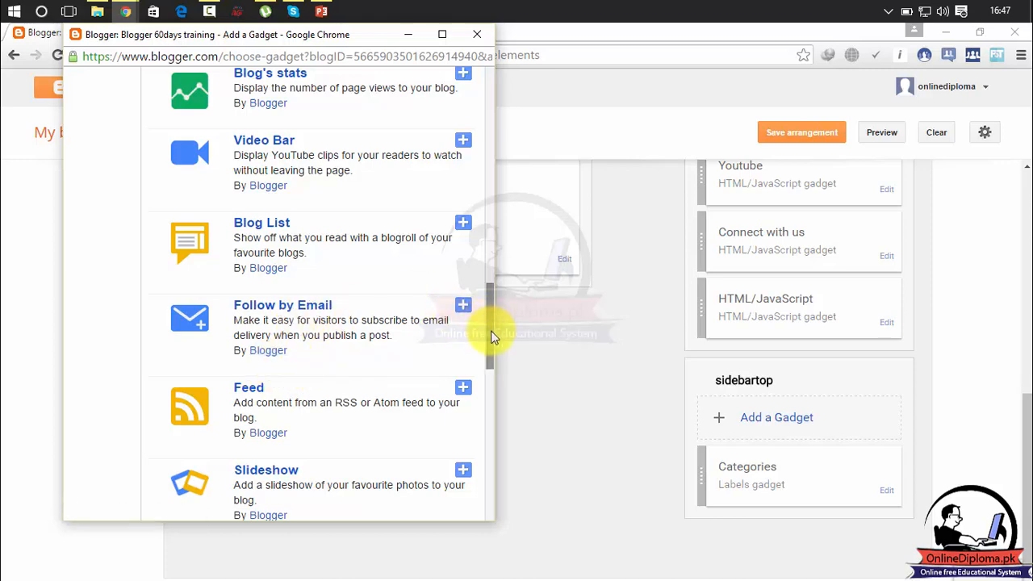
drag(492, 337, 505, 388)
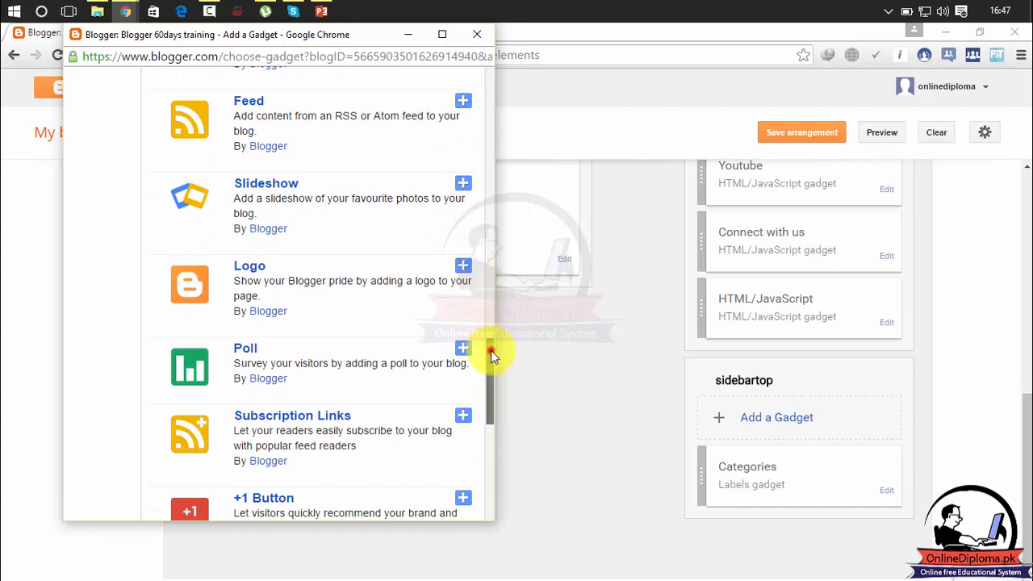
drag(491, 351, 491, 362)
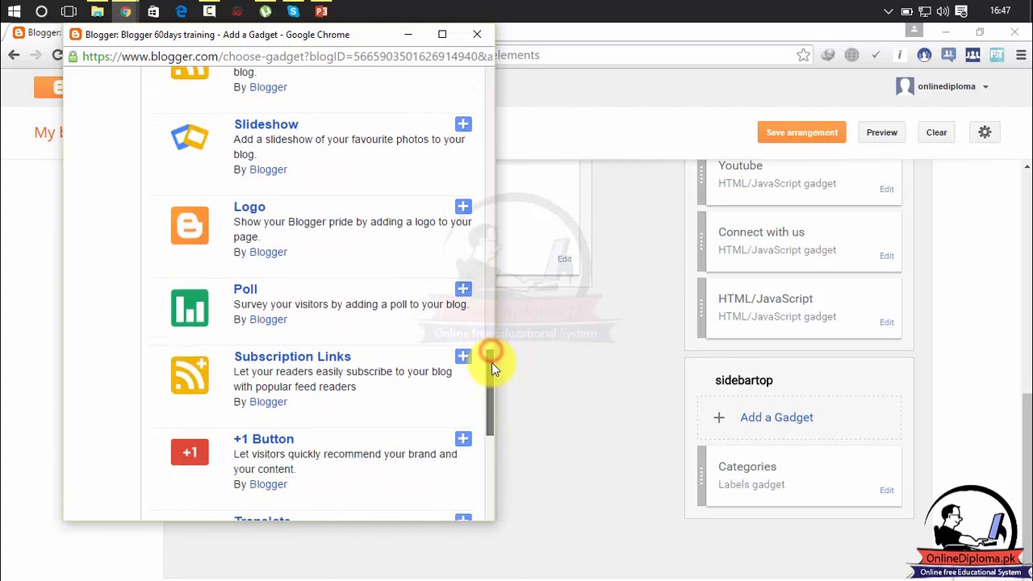
click(464, 292)
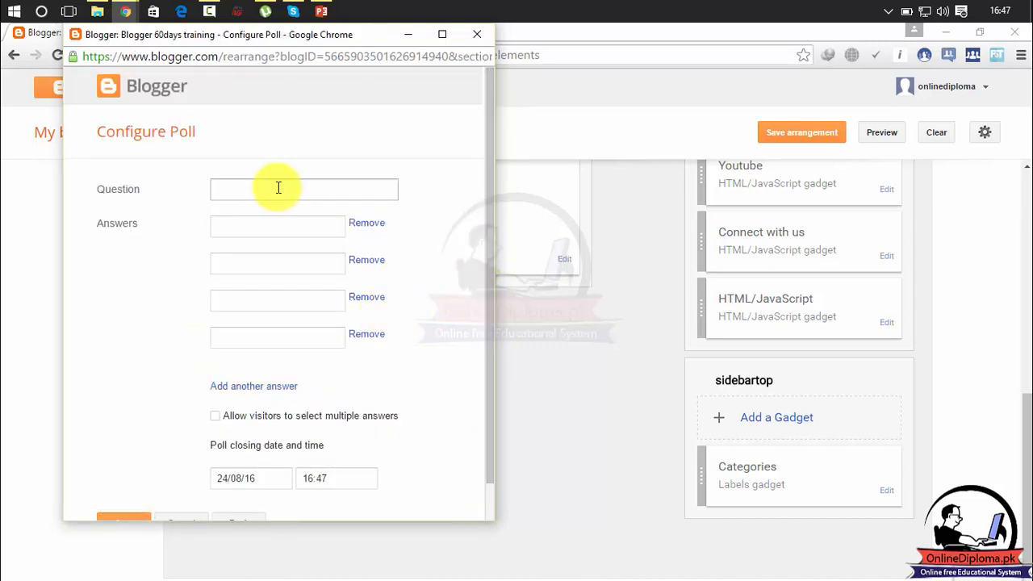
Step: Enter "Blog is used for______________" as the poll question, replacing the autofilled text
click(277, 188)
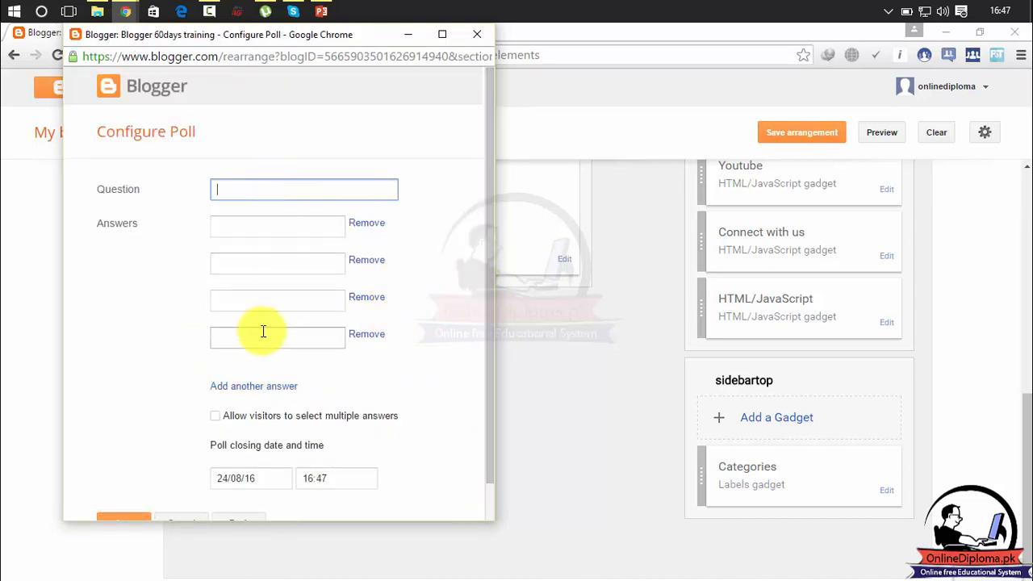
click(256, 196)
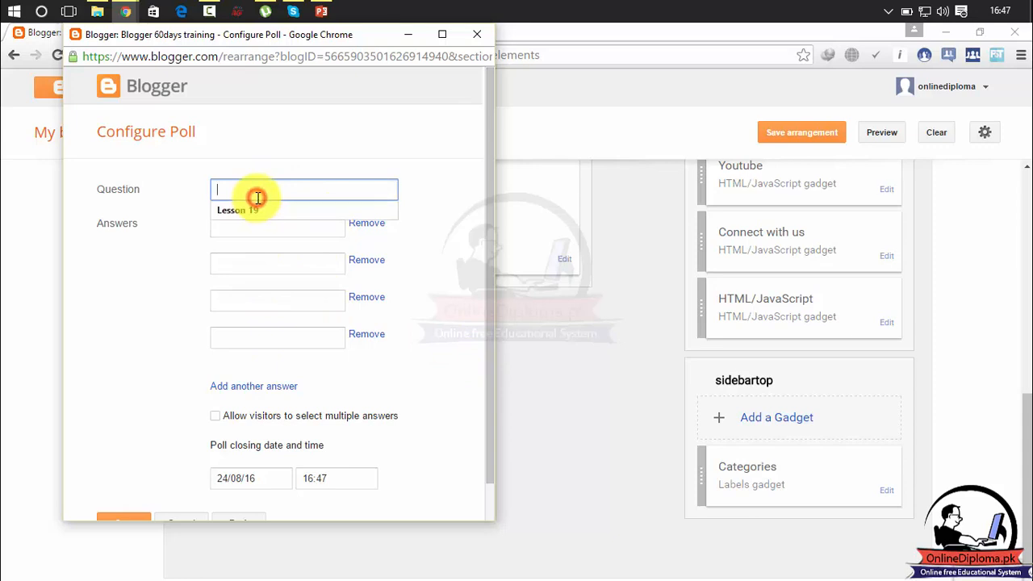
click(279, 209)
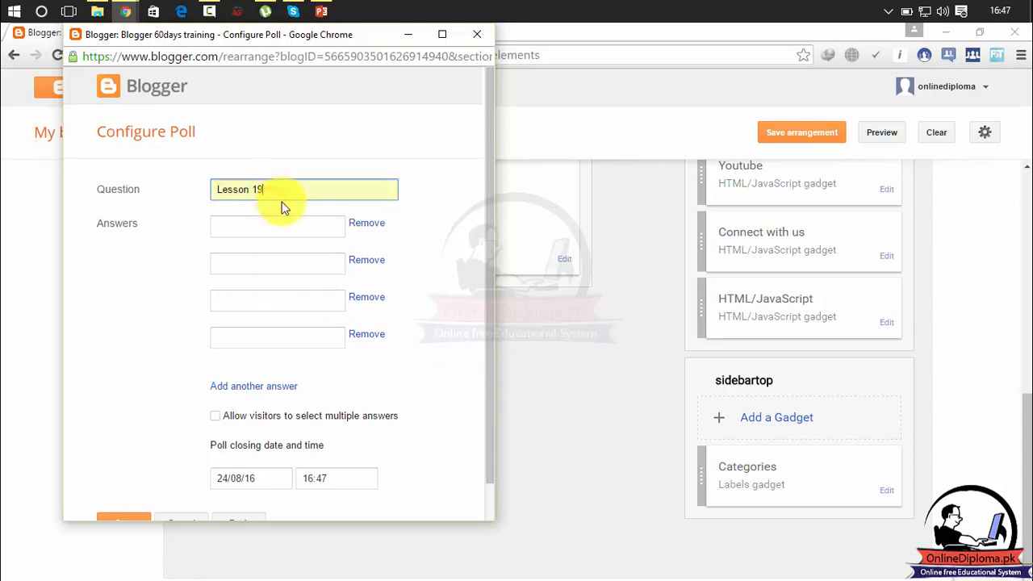
drag(283, 194, 185, 194)
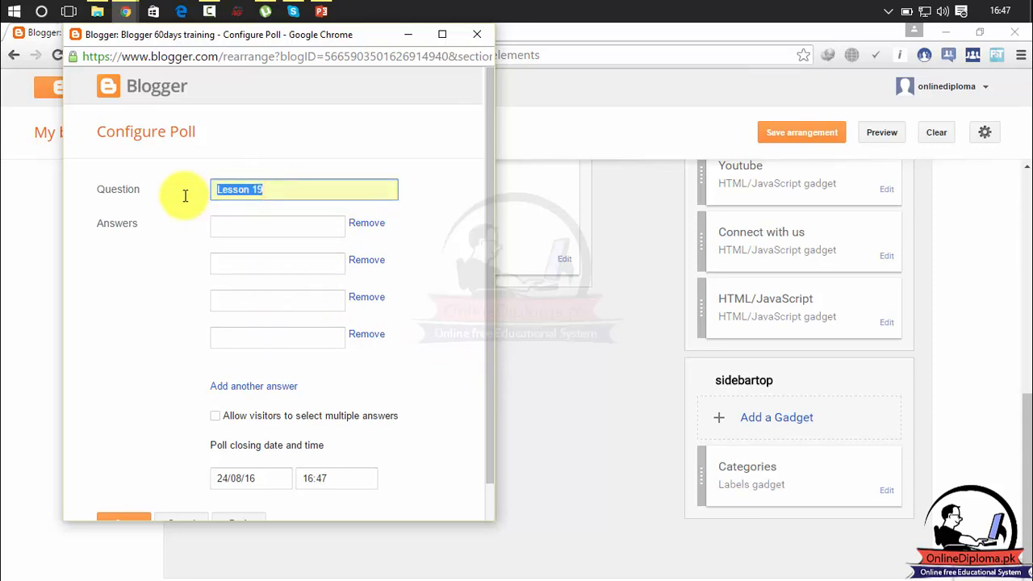
key(BackSpace)
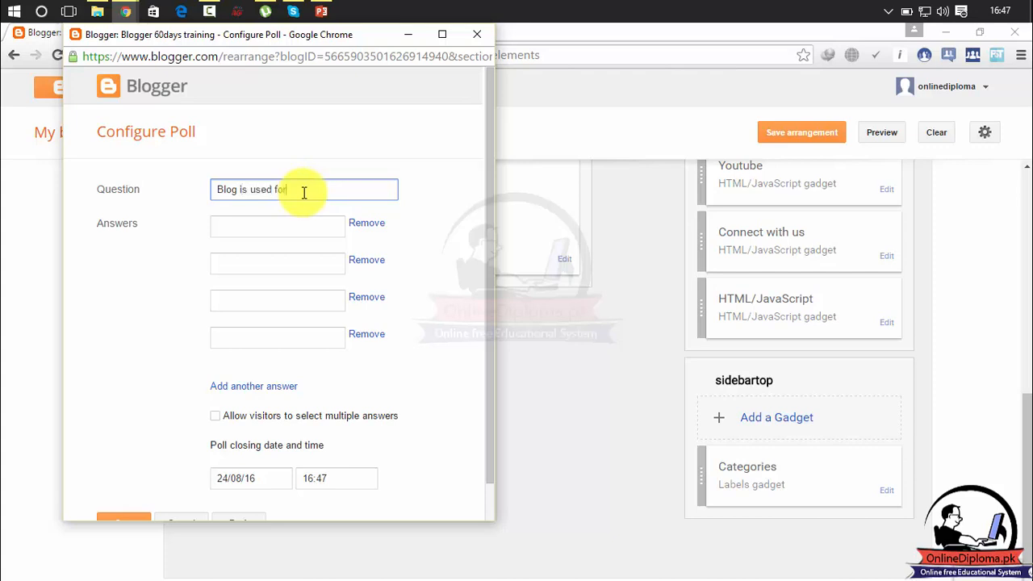
click(300, 226)
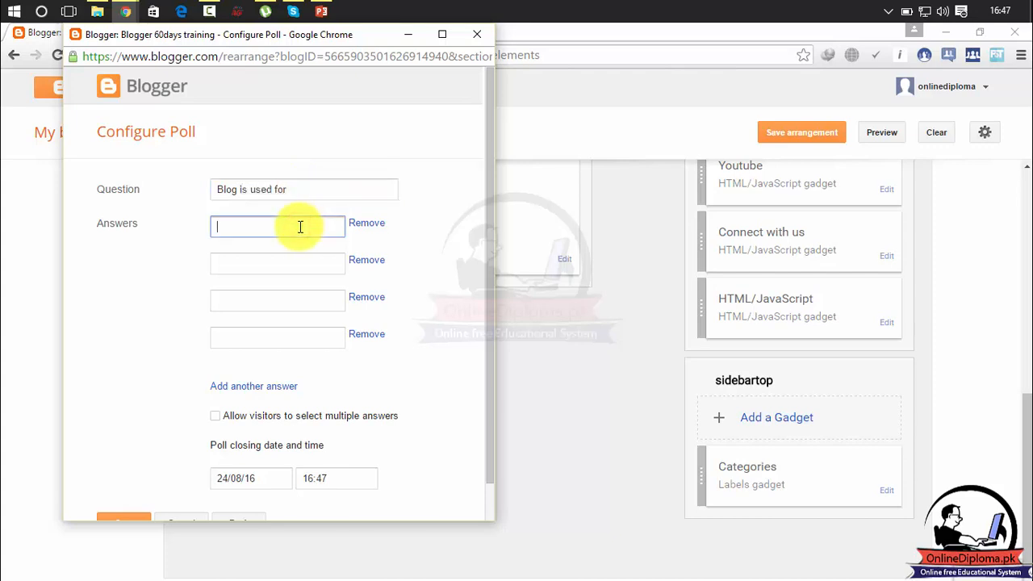
text(web)
click(315, 191)
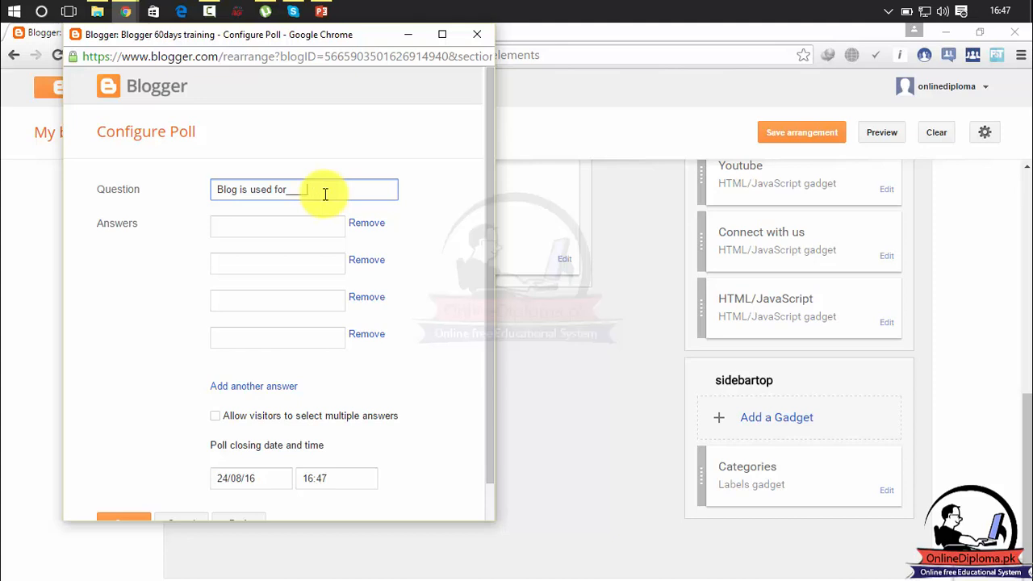
text(______________)
Step: Fill in the four poll answers as designing, developing, modeling and programing
click(316, 218)
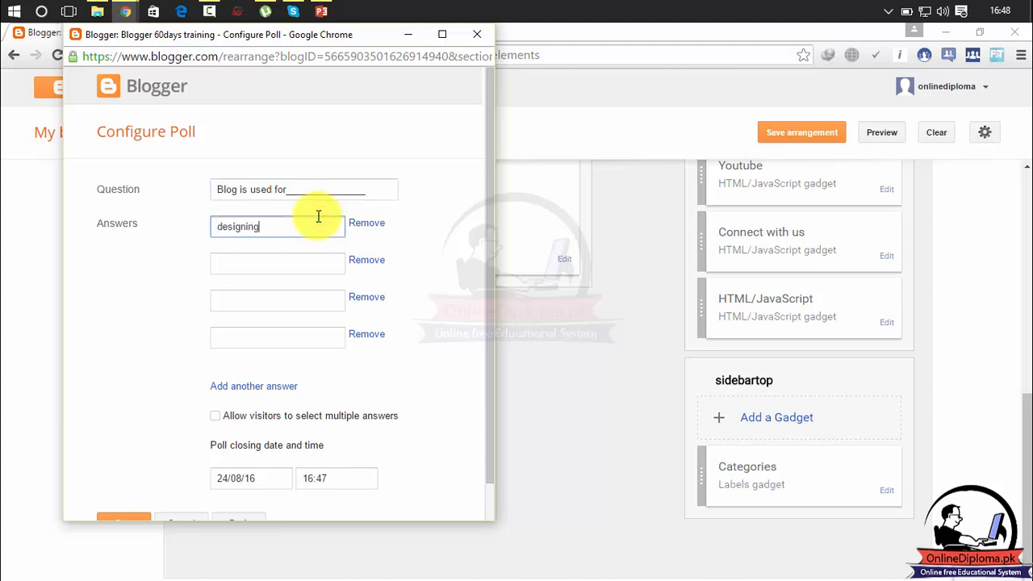
click(301, 266)
text(developing)
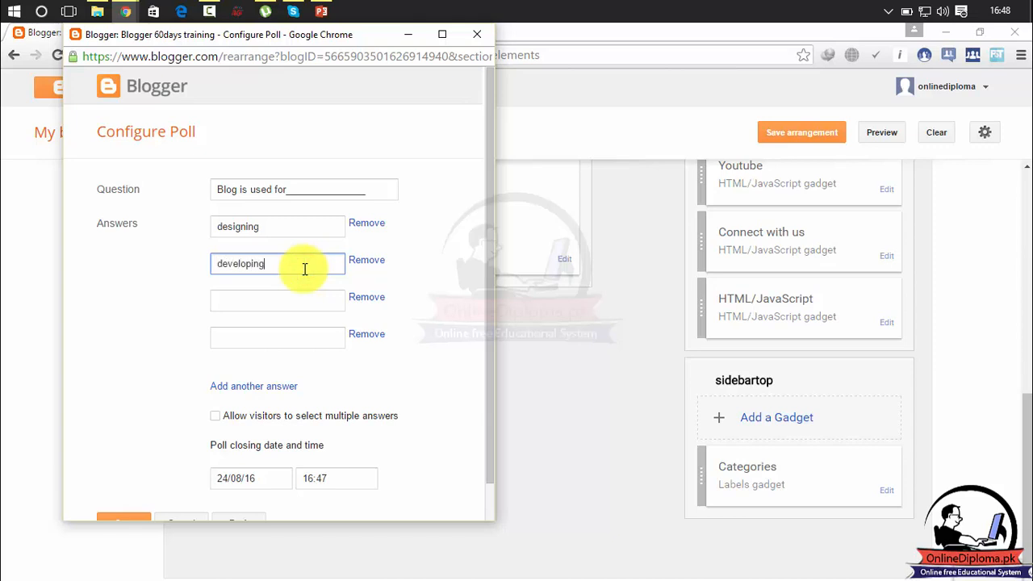
click(298, 301)
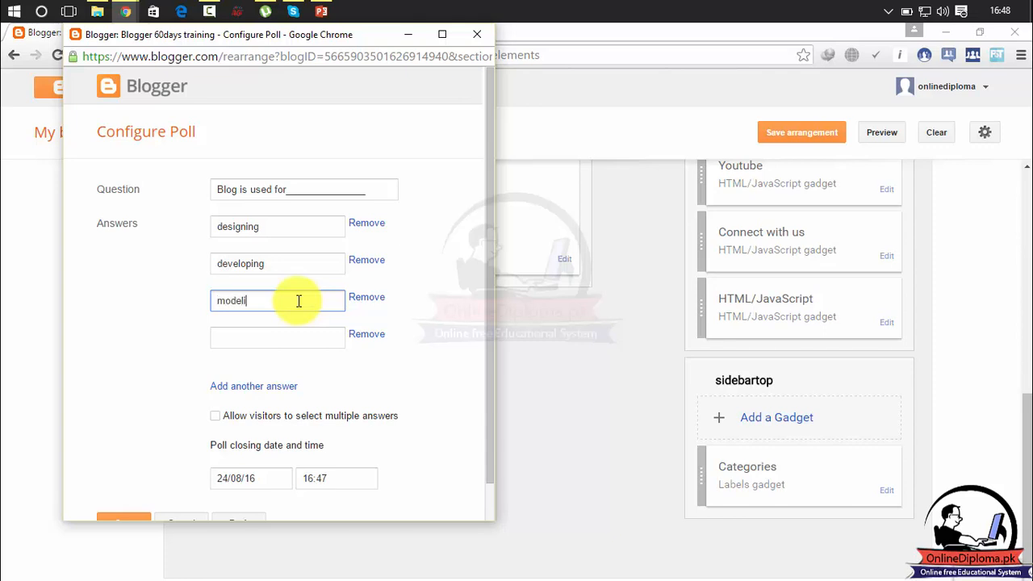
click(293, 339)
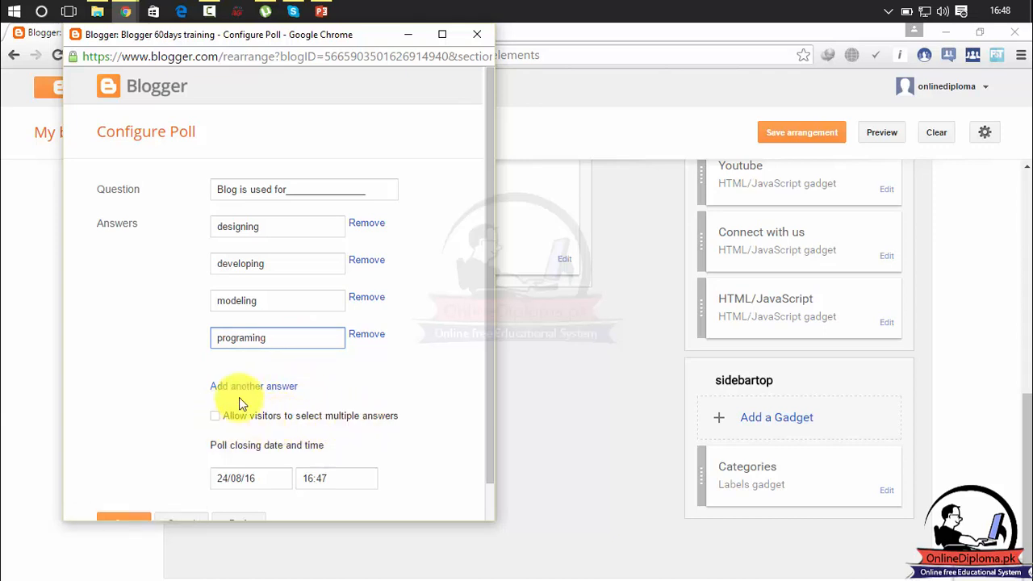
Step: Try the option that allows visitors to select multiple answers and switch it back off
drag(490, 214, 500, 330)
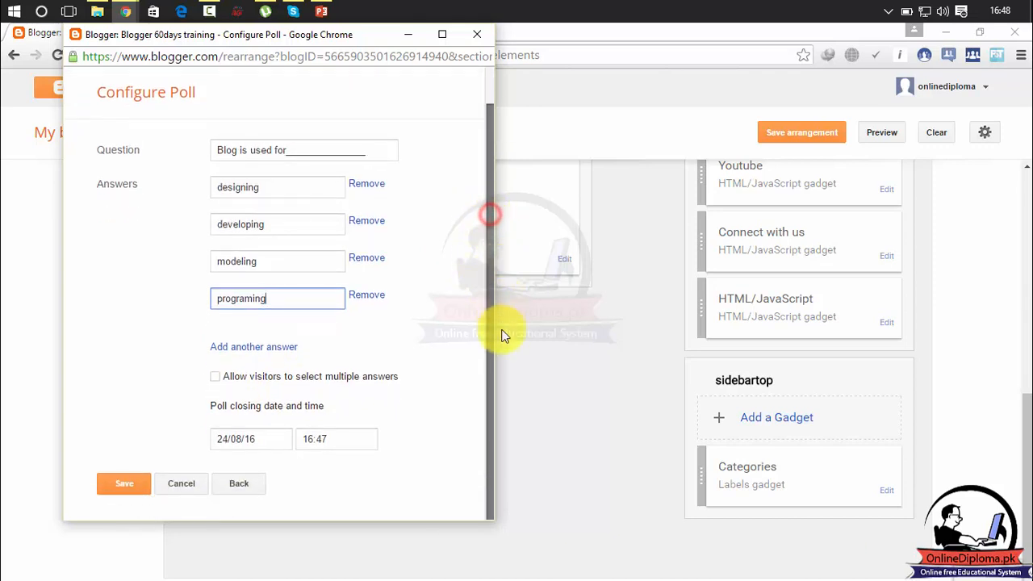
click(215, 377)
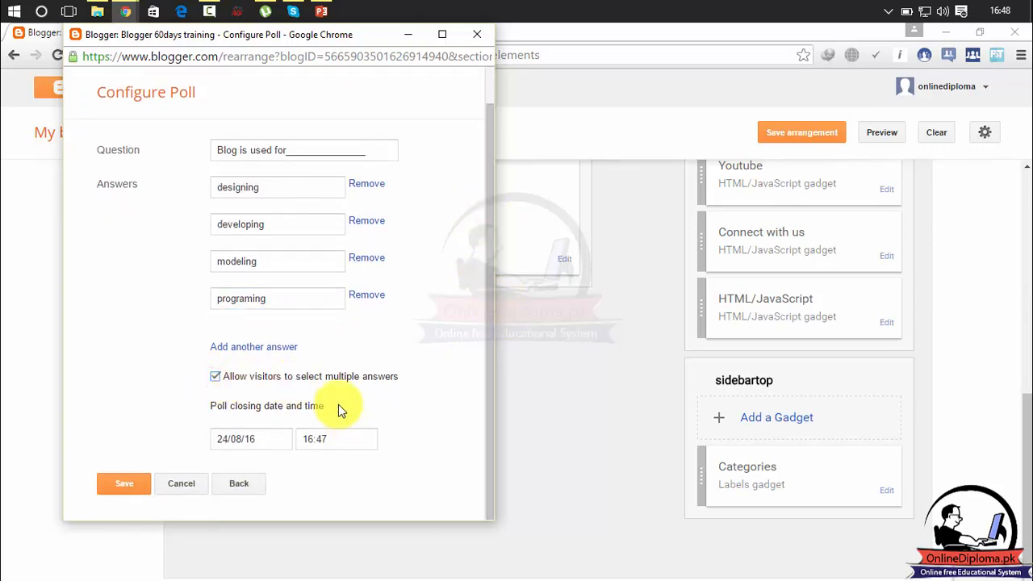
click(215, 377)
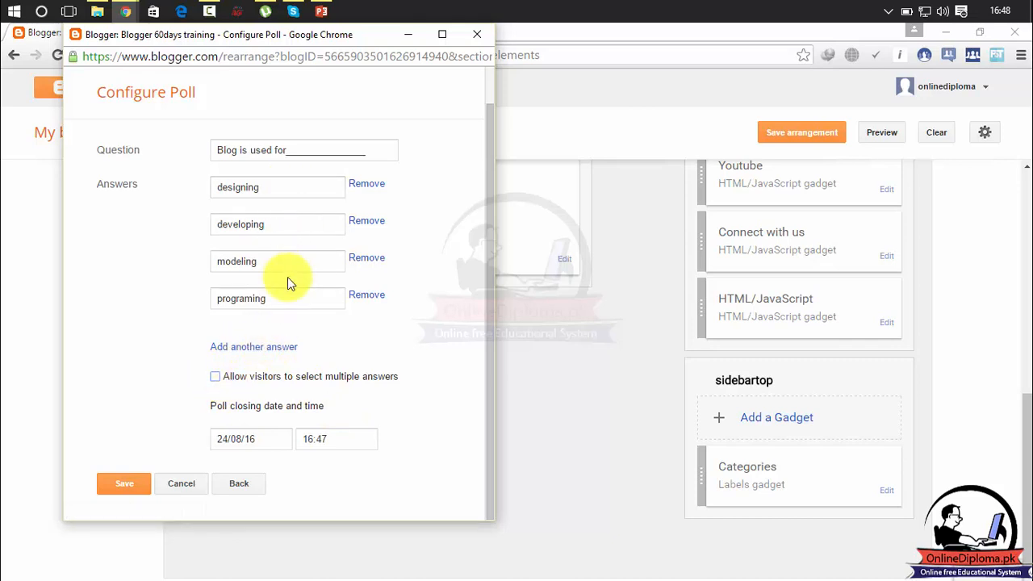
Step: Save the poll gadget, view it in the live blog's sidebar and reload the page
click(377, 150)
drag(288, 151, 185, 160)
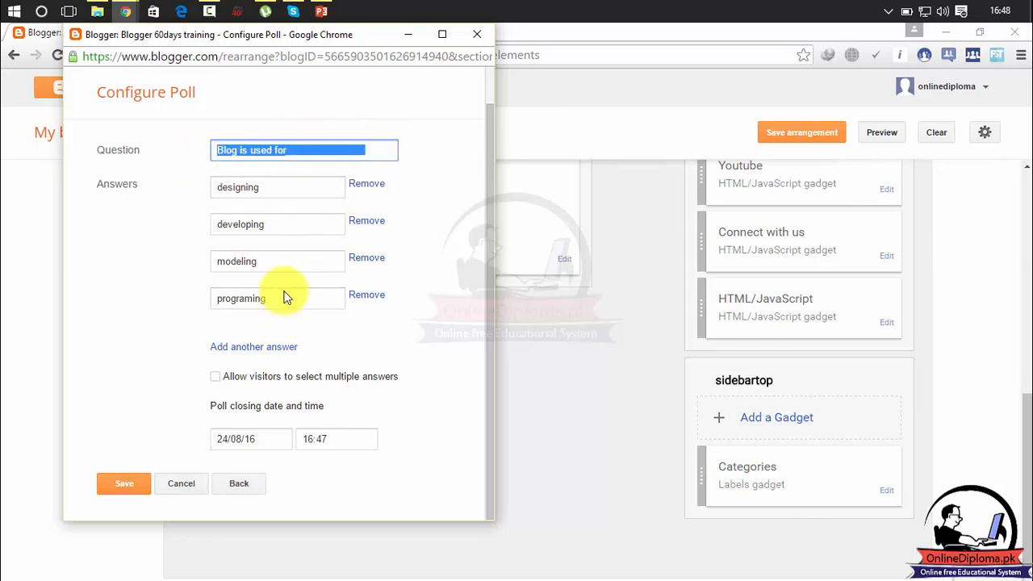
click(127, 483)
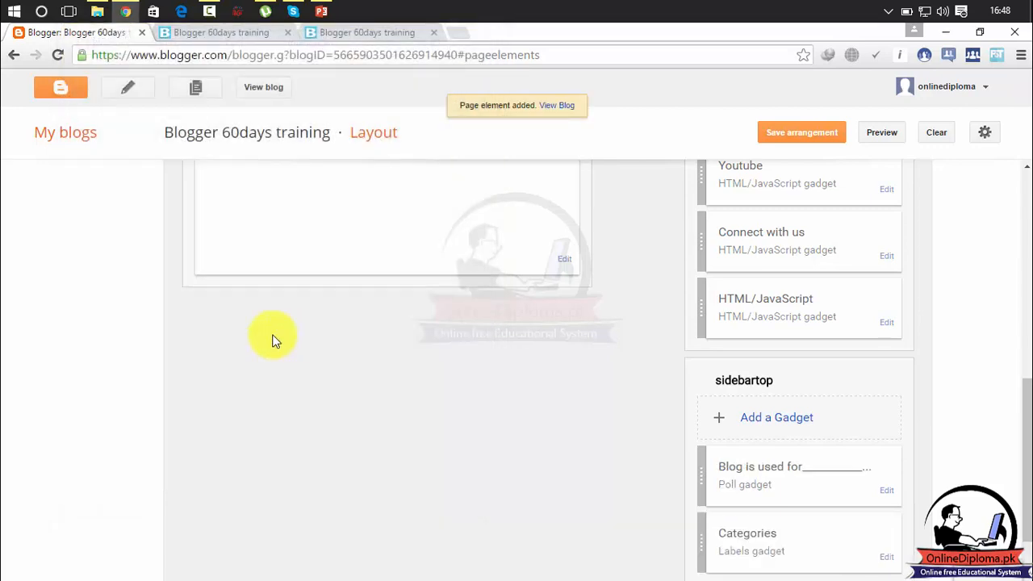
click(265, 87)
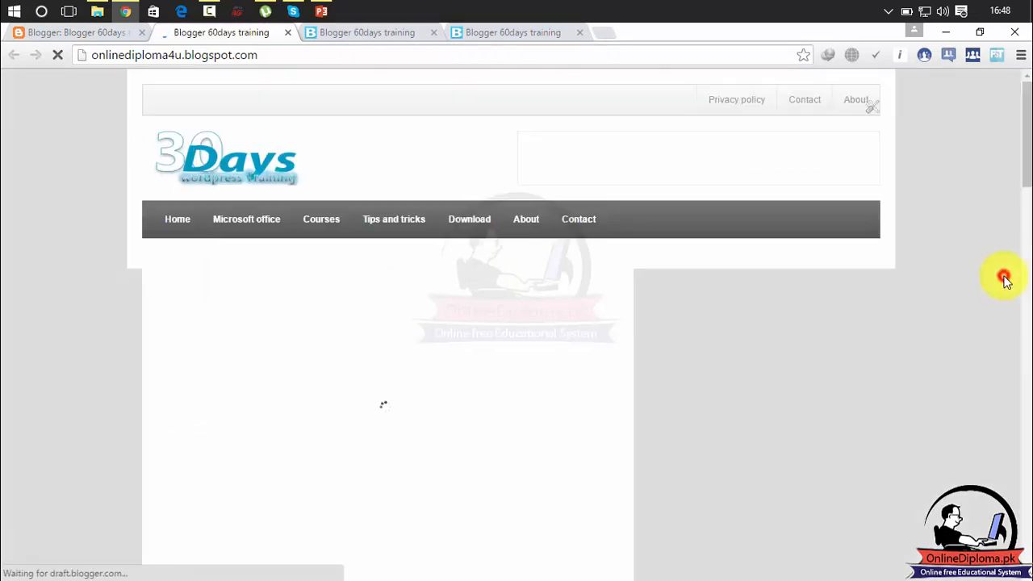
drag(1027, 126, 1027, 331)
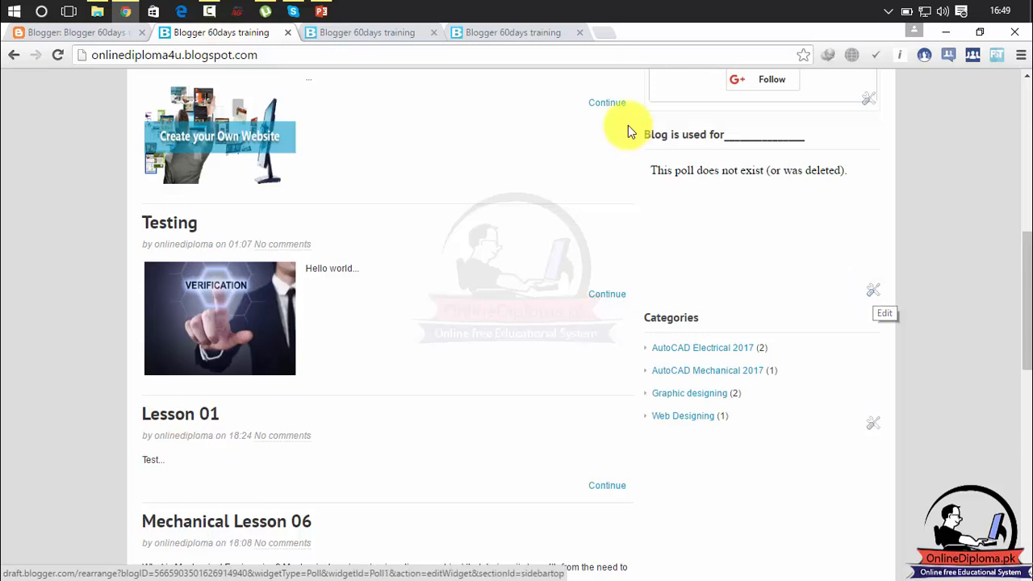
click(60, 56)
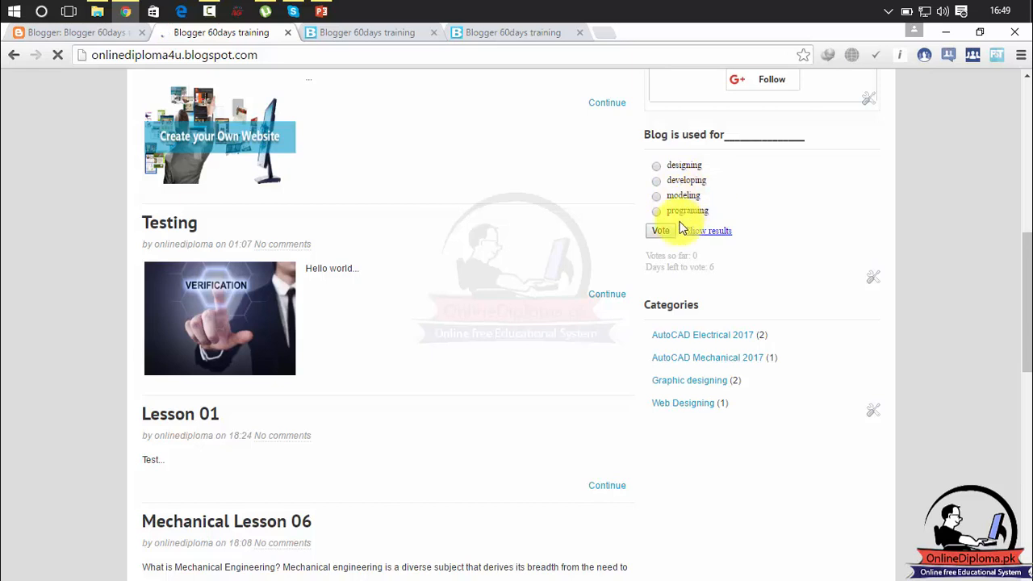
Step: Try the poll's answer choices one by one on the live blog and submit a vote for programing
click(656, 166)
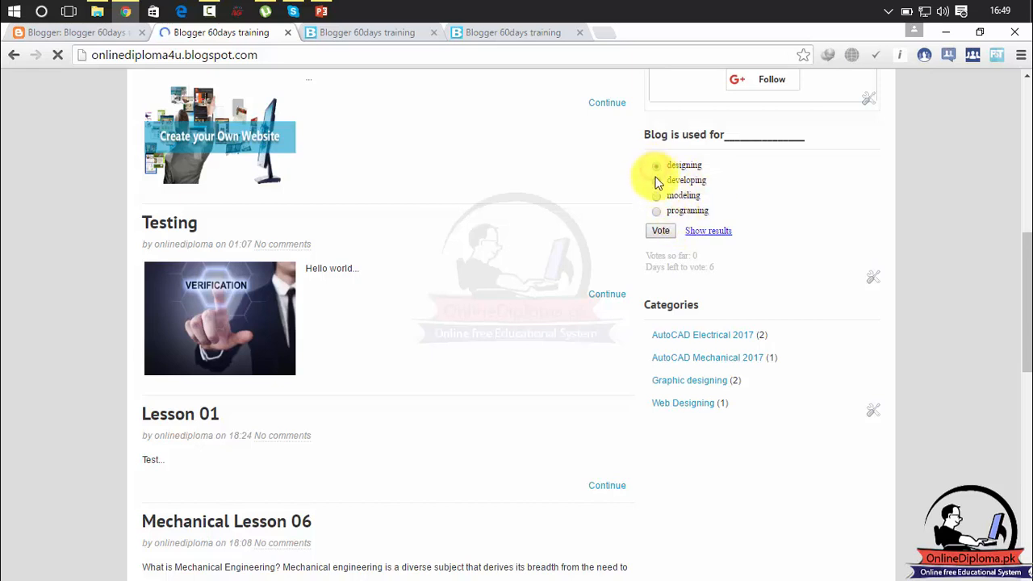
click(656, 181)
click(658, 197)
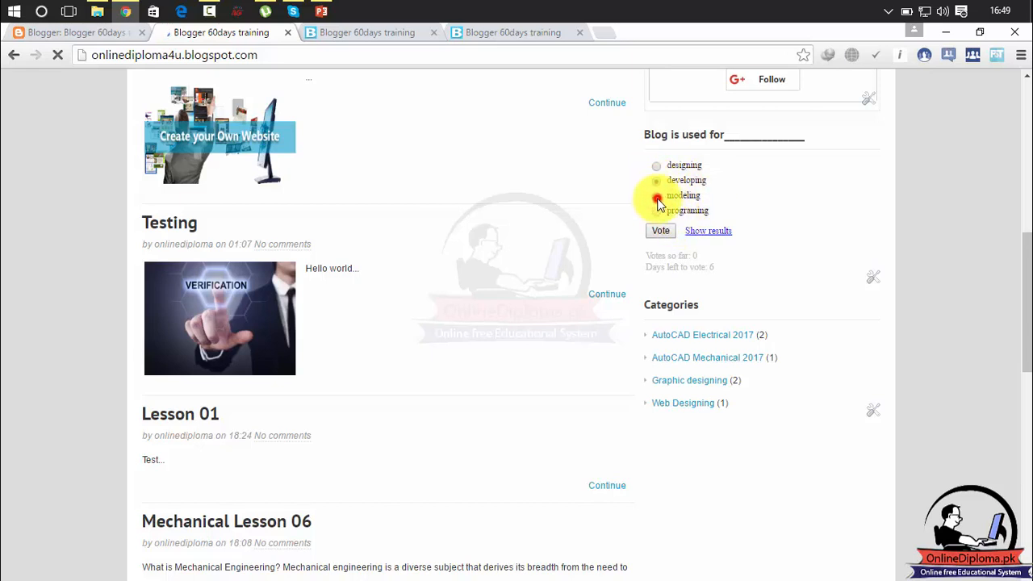
click(657, 210)
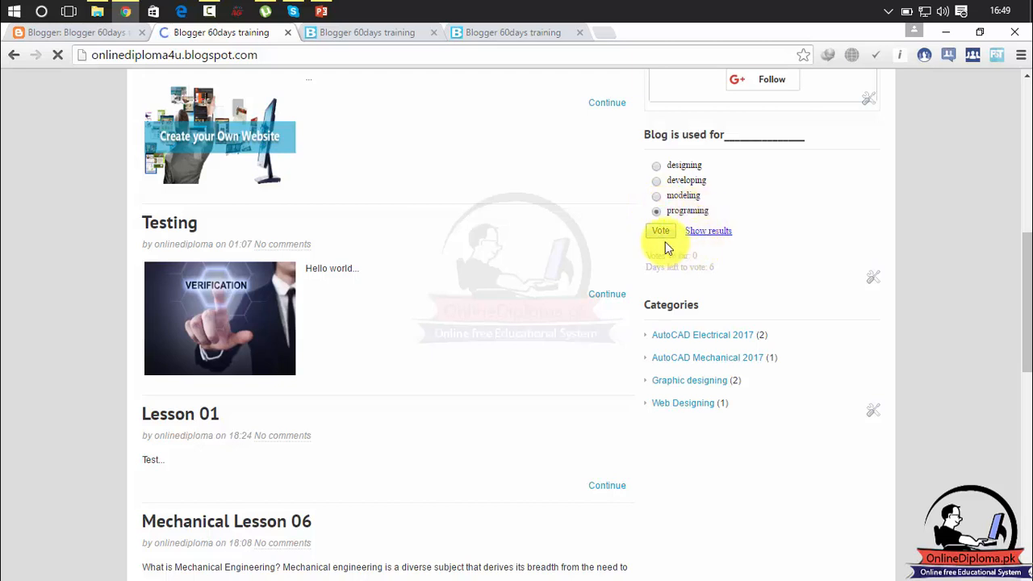
click(661, 233)
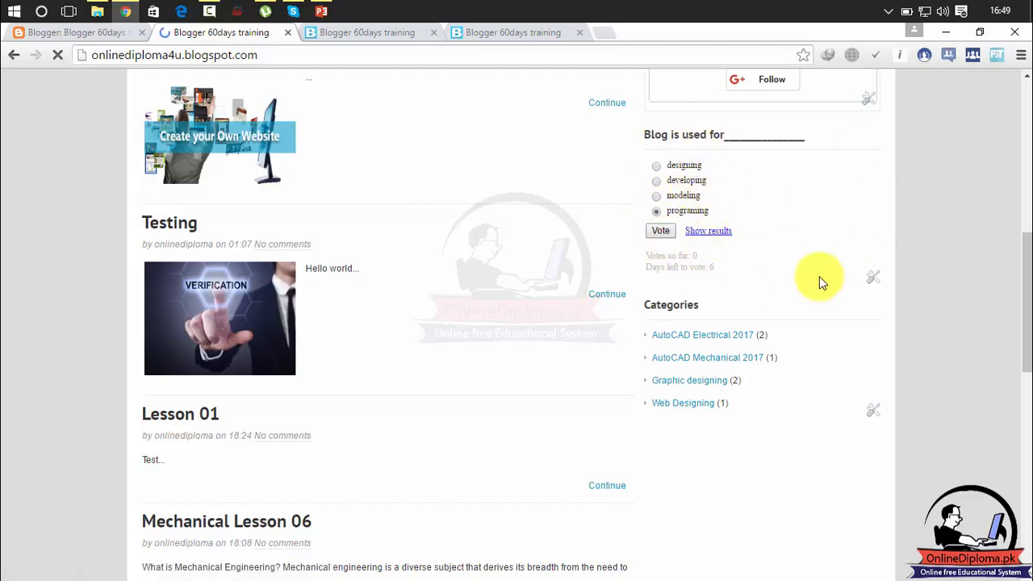
Step: Open the poll gadget's configuration from the live blog's sidebar and remove the gadget
click(875, 277)
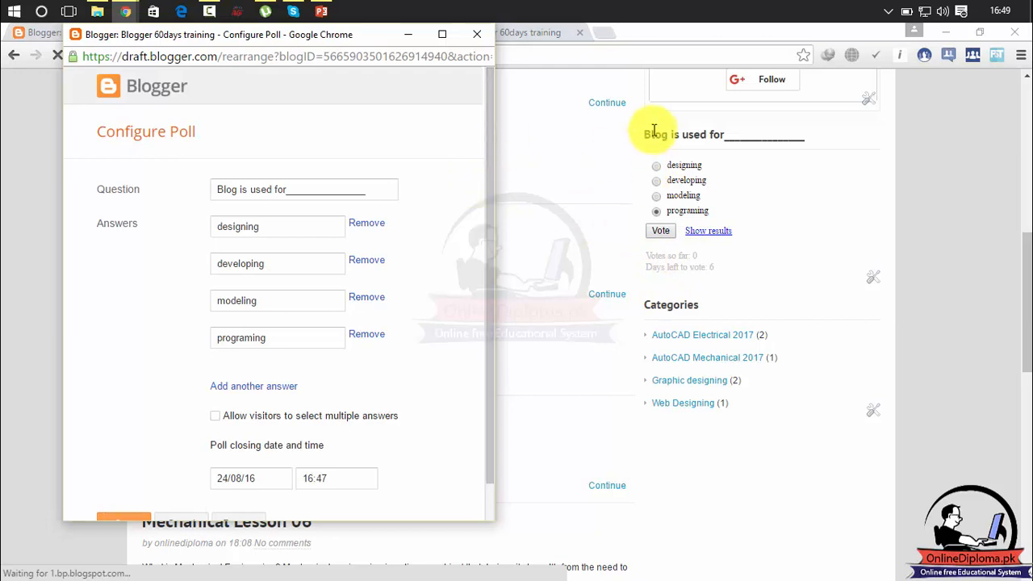
click(658, 232)
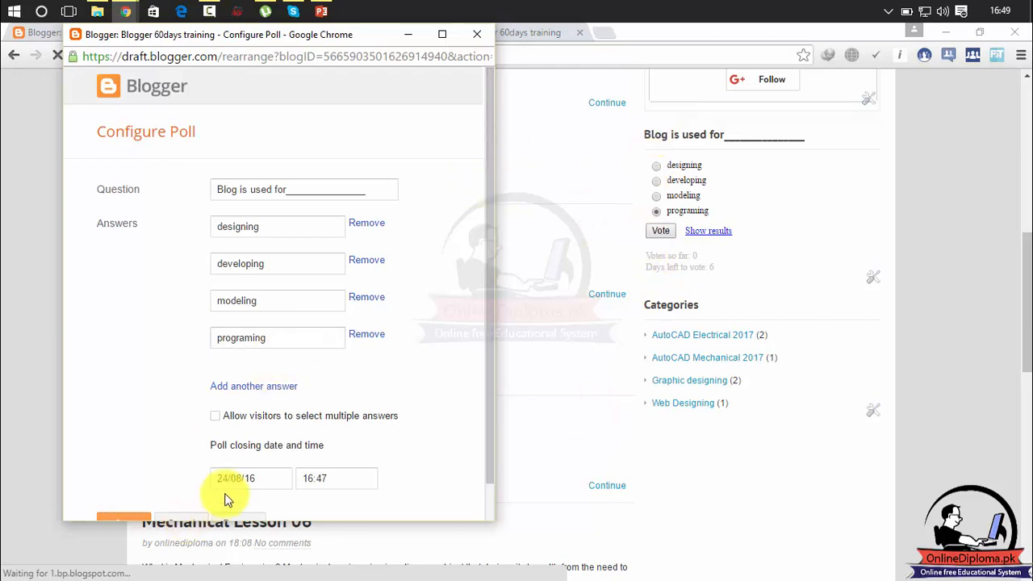
drag(489, 307, 490, 385)
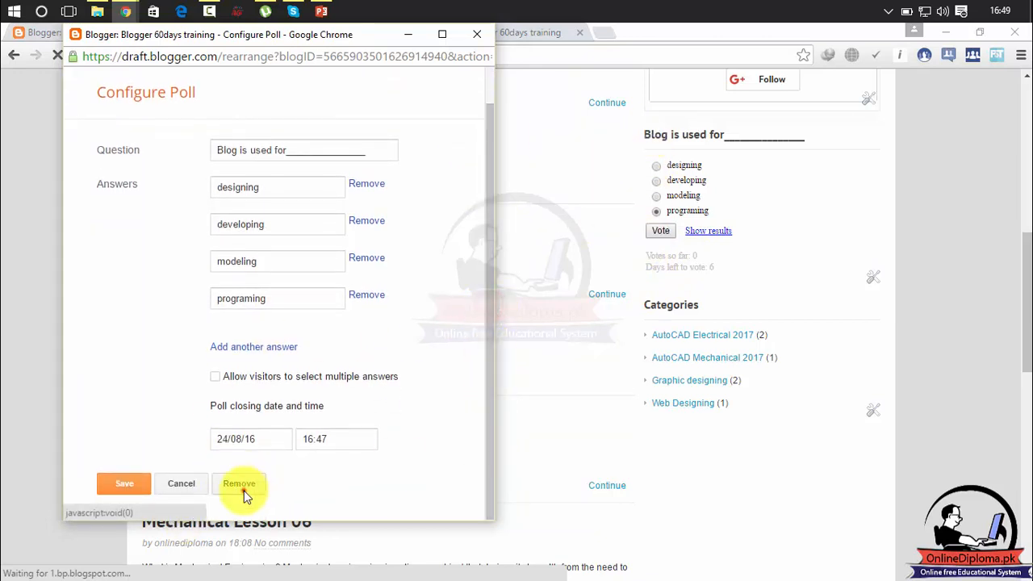
click(240, 482)
click(340, 139)
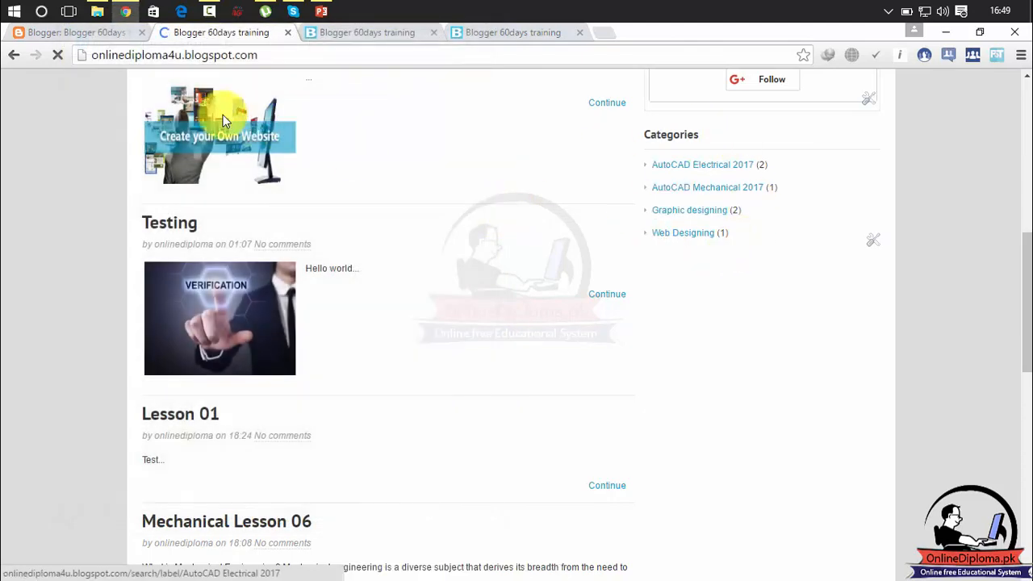
Step: Return to the blog's Layout page, reload it and check the gadgets in the sidebartop section
click(94, 35)
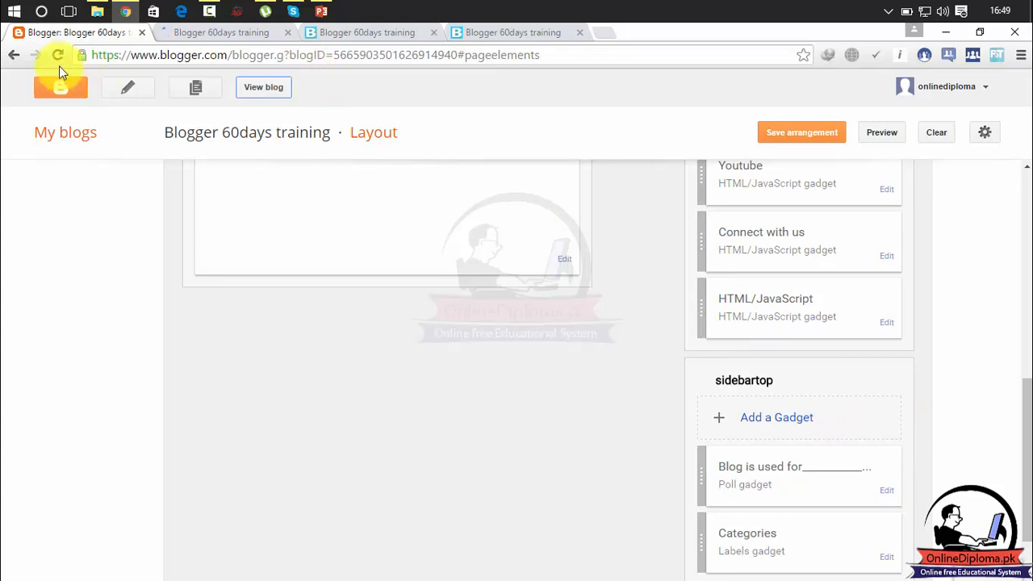
click(57, 56)
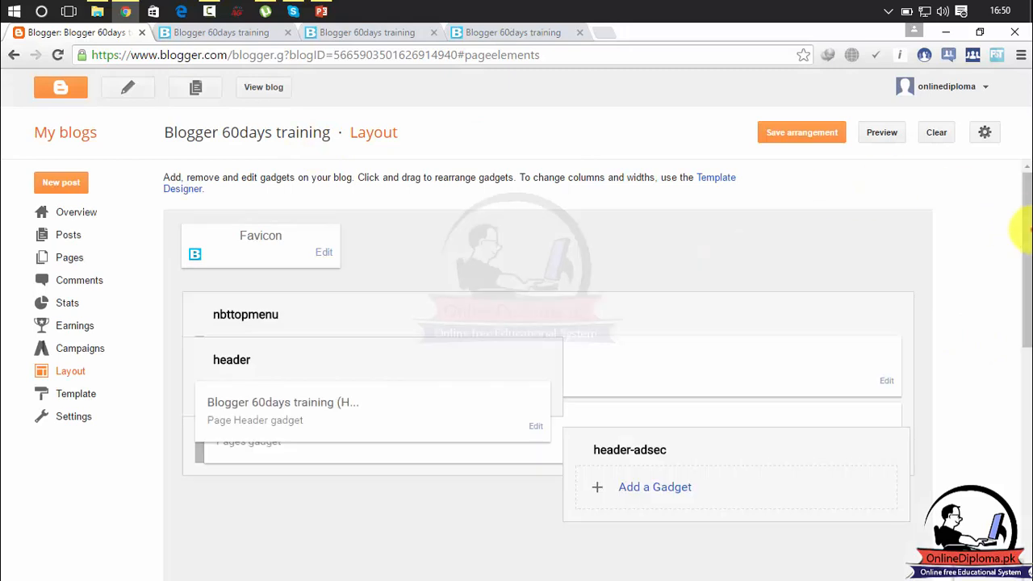
drag(1024, 230, 1027, 452)
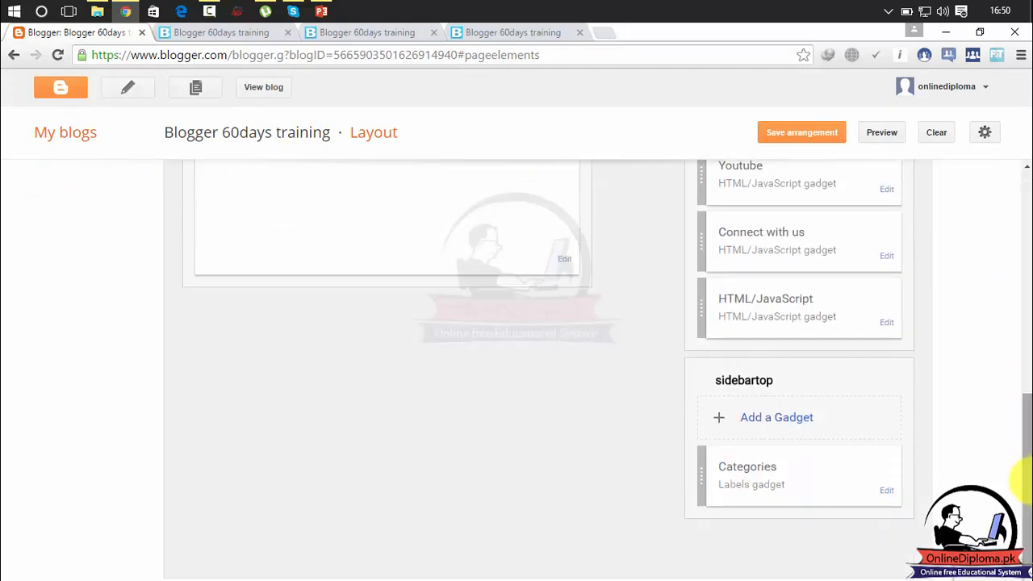
Step: Browse the basic and third-party gadgets offered for the sidebartop section and examine the option to add one's own by URL
click(783, 426)
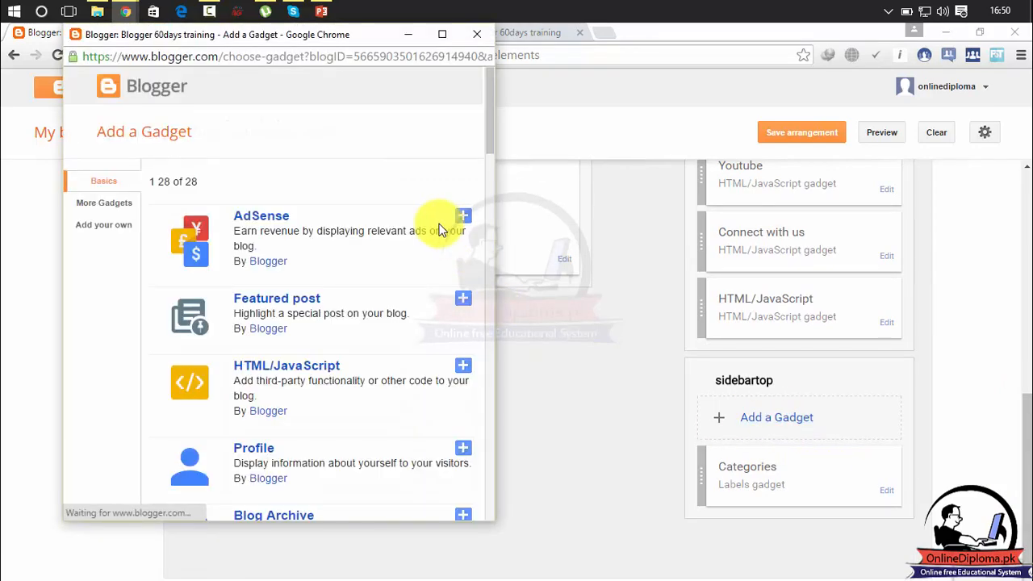
mouse_move(491, 121)
mouse_down()
mouse_move(461, 380)
mouse_move(483, 509)
mouse_move(487, 104)
mouse_up()
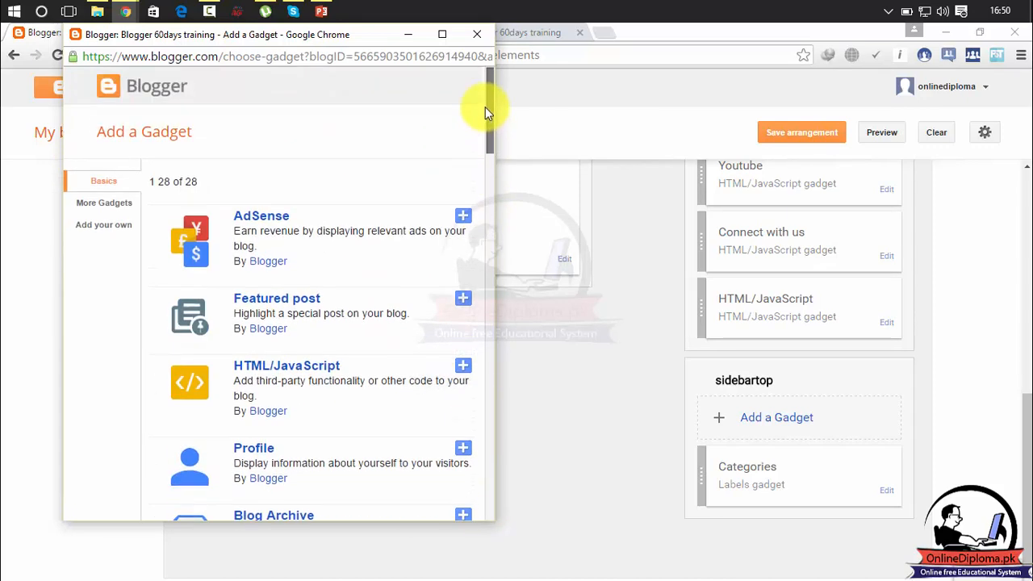
click(92, 211)
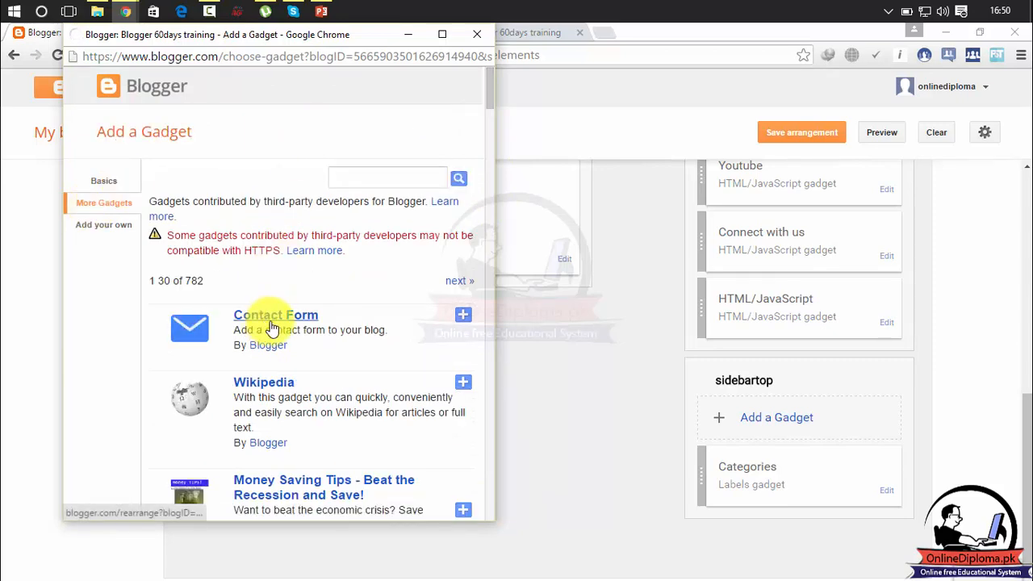
mouse_move(493, 97)
mouse_down()
mouse_move(512, 215)
mouse_move(512, 521)
mouse_up()
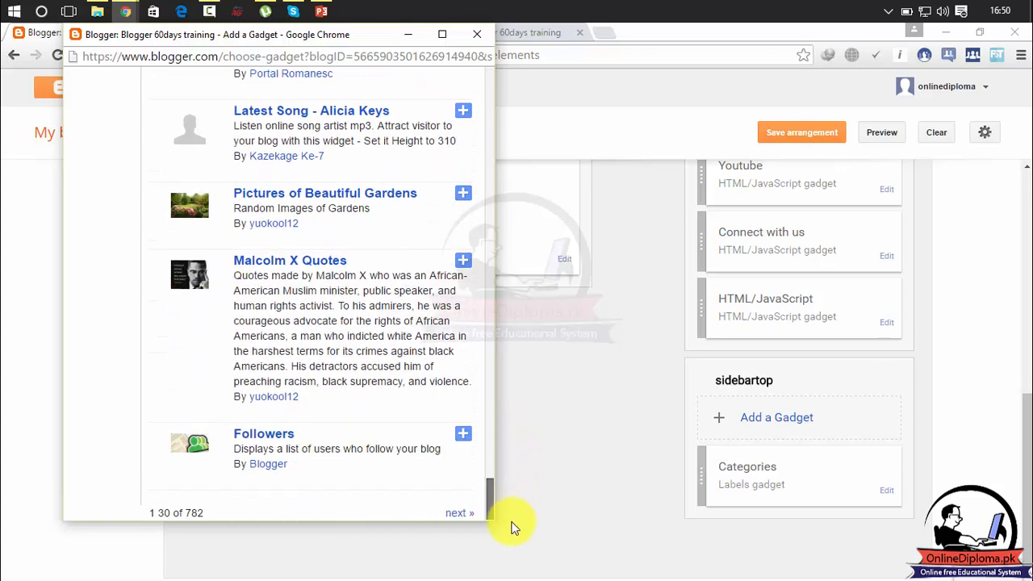
click(459, 515)
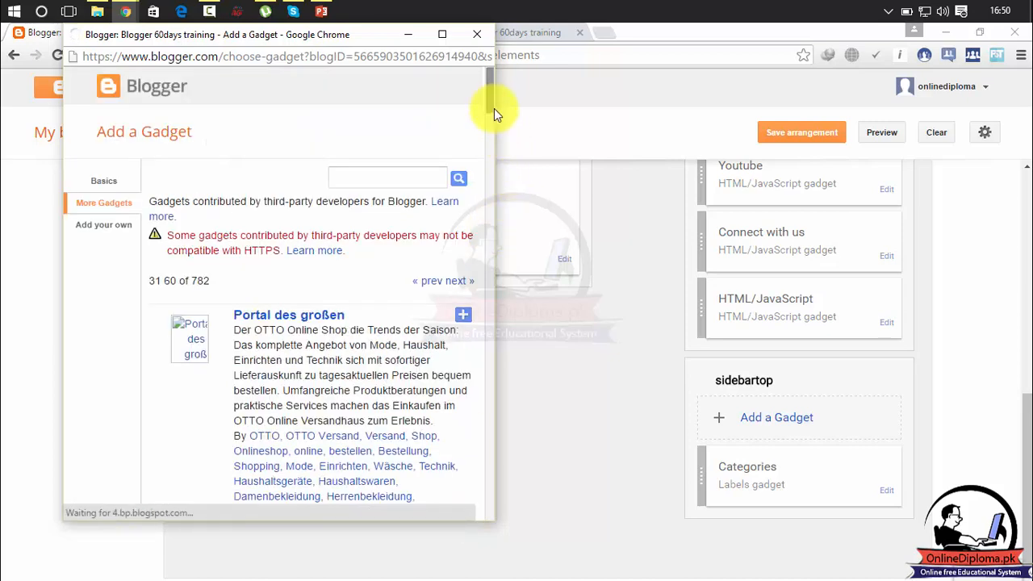
drag(491, 108, 516, 75)
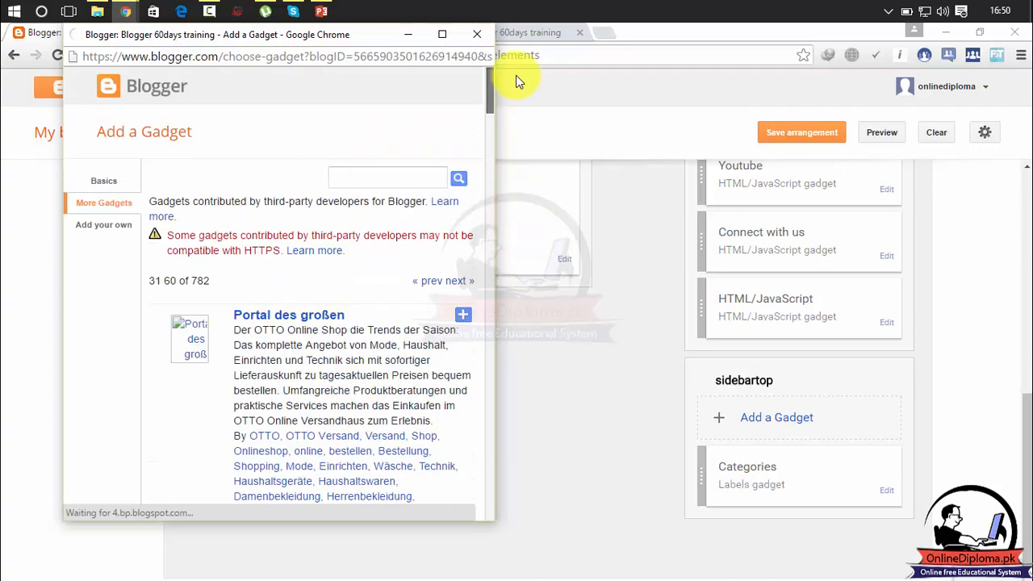
click(95, 226)
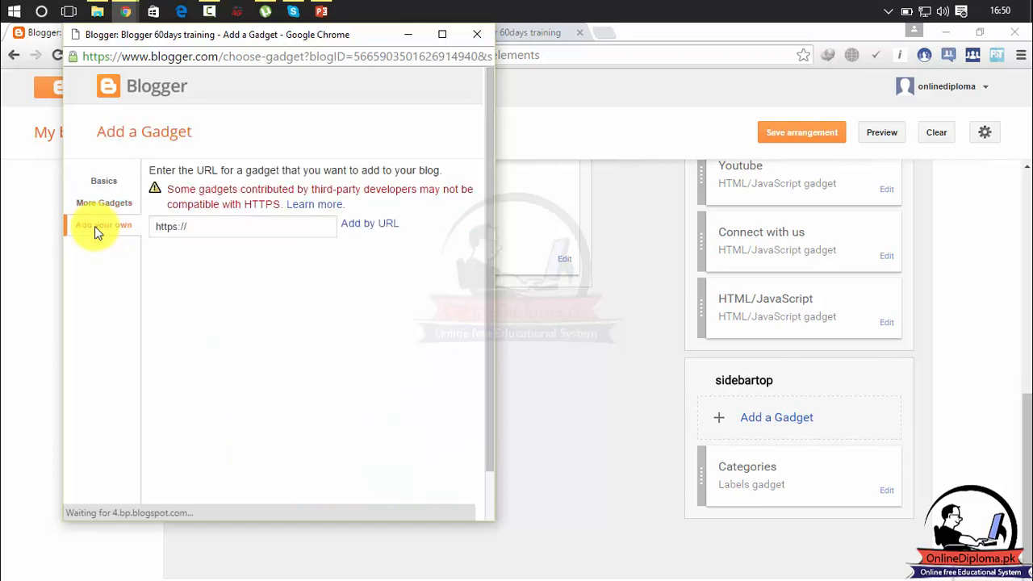
click(201, 224)
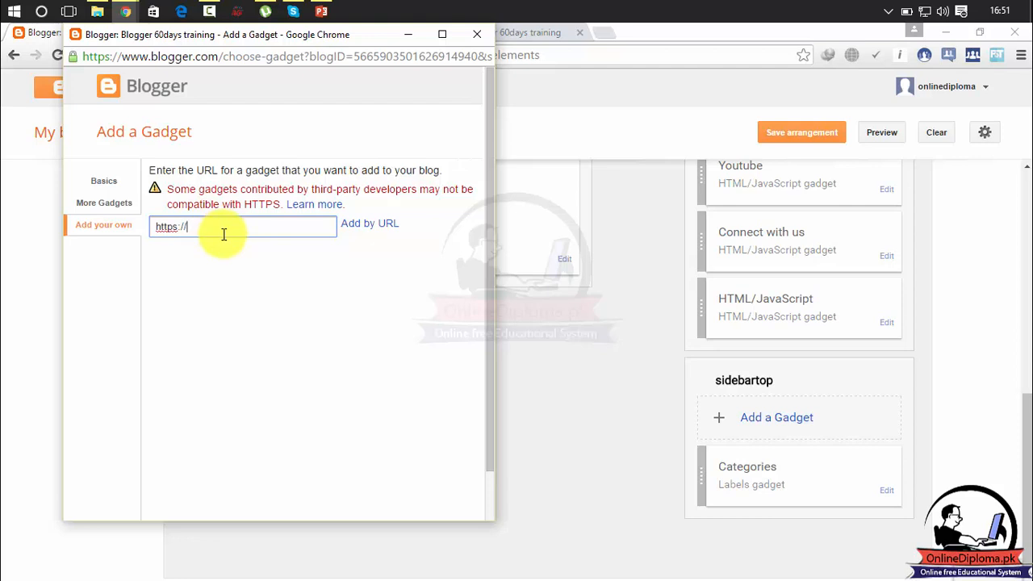
Step: Choose the Blog Archive gadget from the basic gadgets for the sidebartop section and review its title setting
click(107, 179)
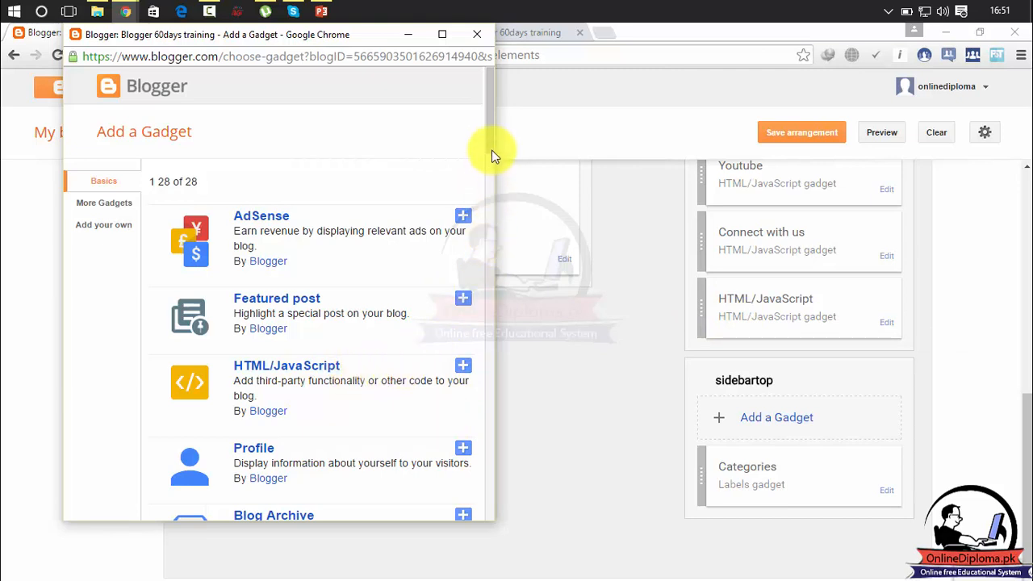
drag(490, 155, 480, 220)
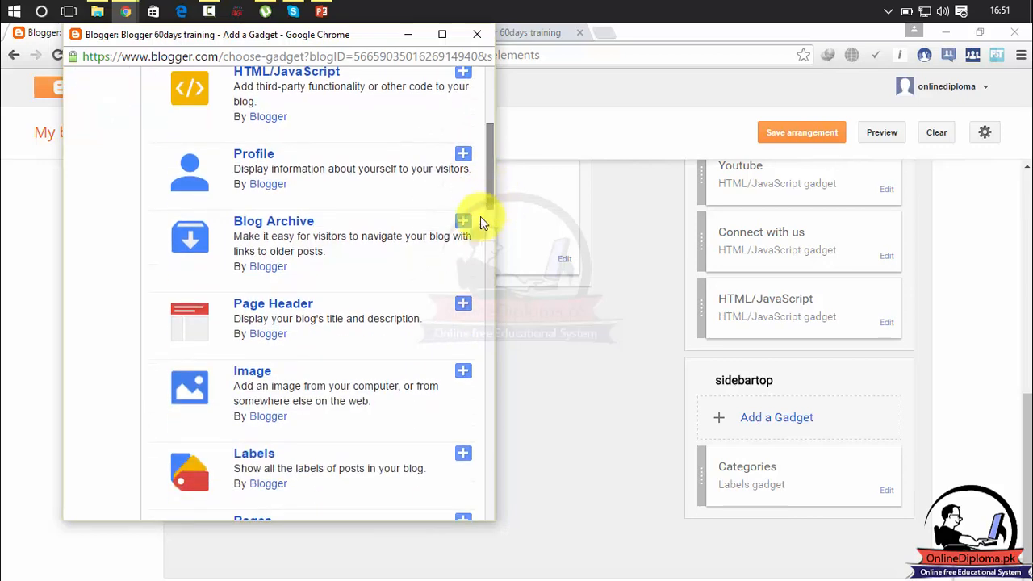
click(464, 226)
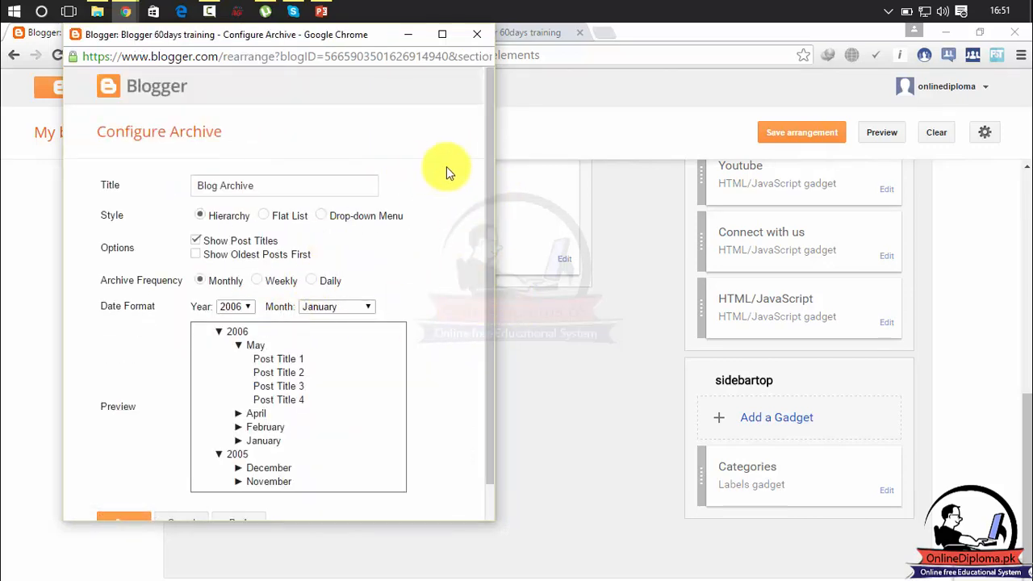
drag(489, 154, 487, 215)
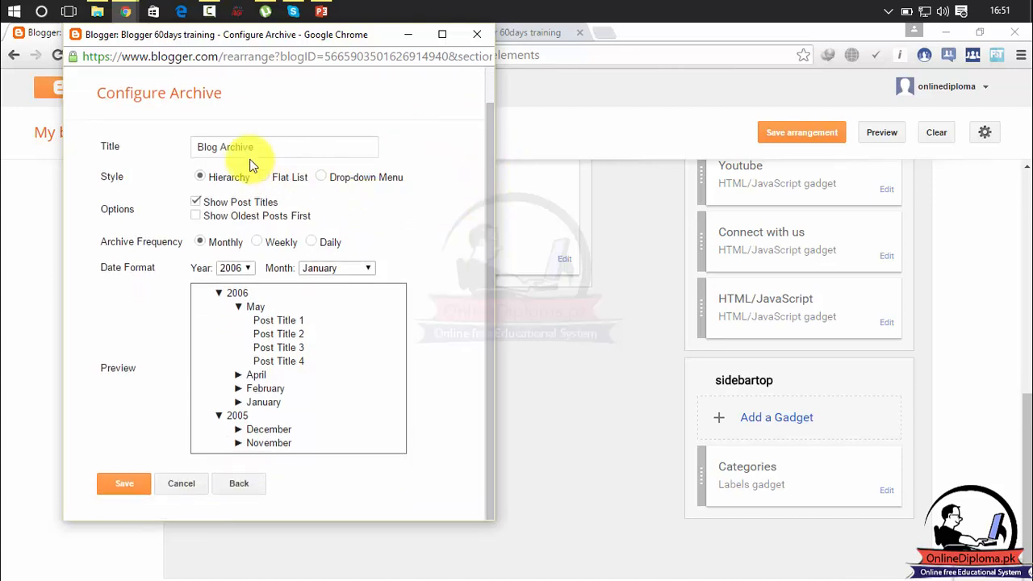
drag(265, 147, 173, 147)
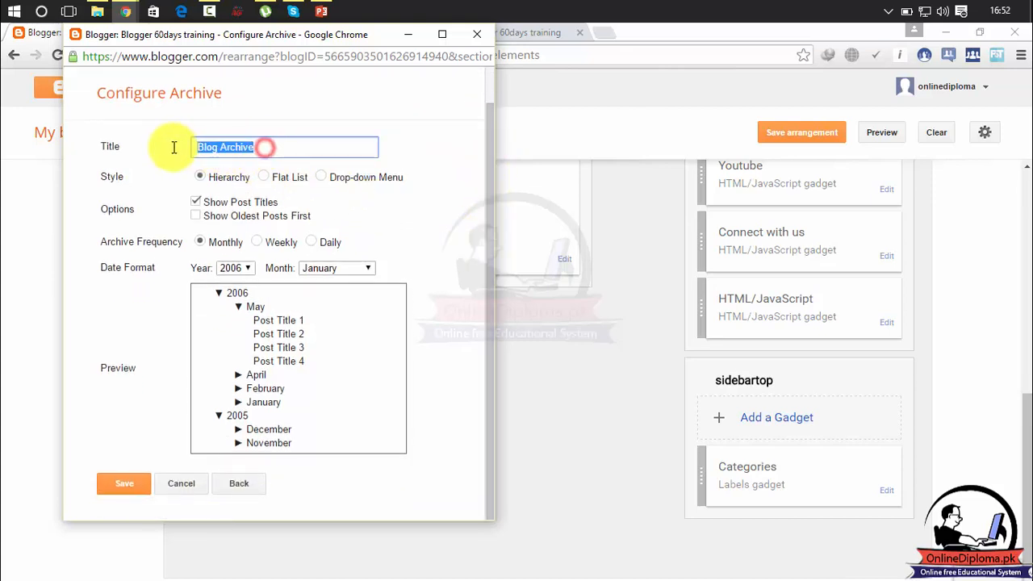
Step: Try the Flat List and Drop-down Menu styles for the blog archive and switch back to Hierarchy
click(265, 176)
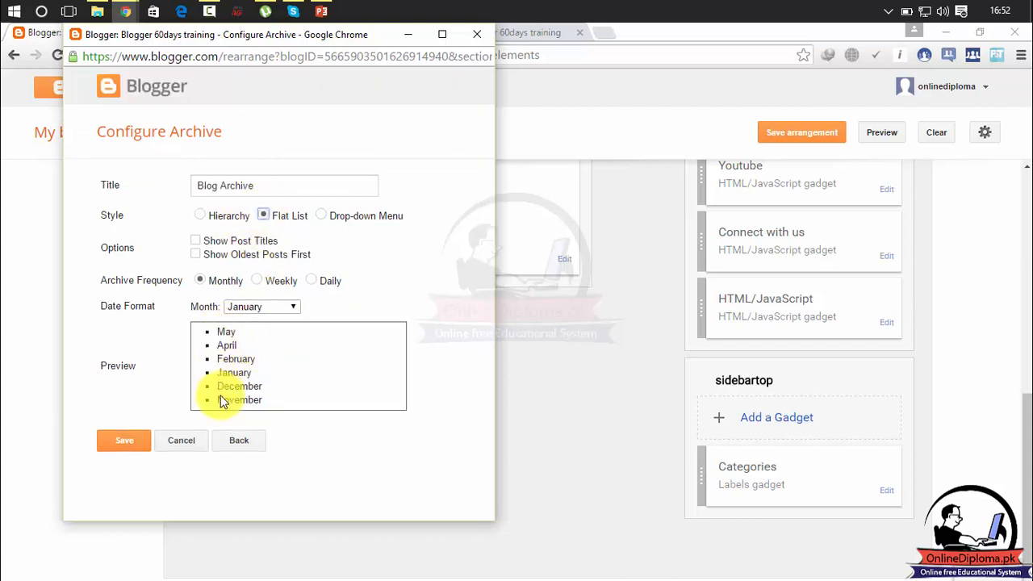
click(322, 217)
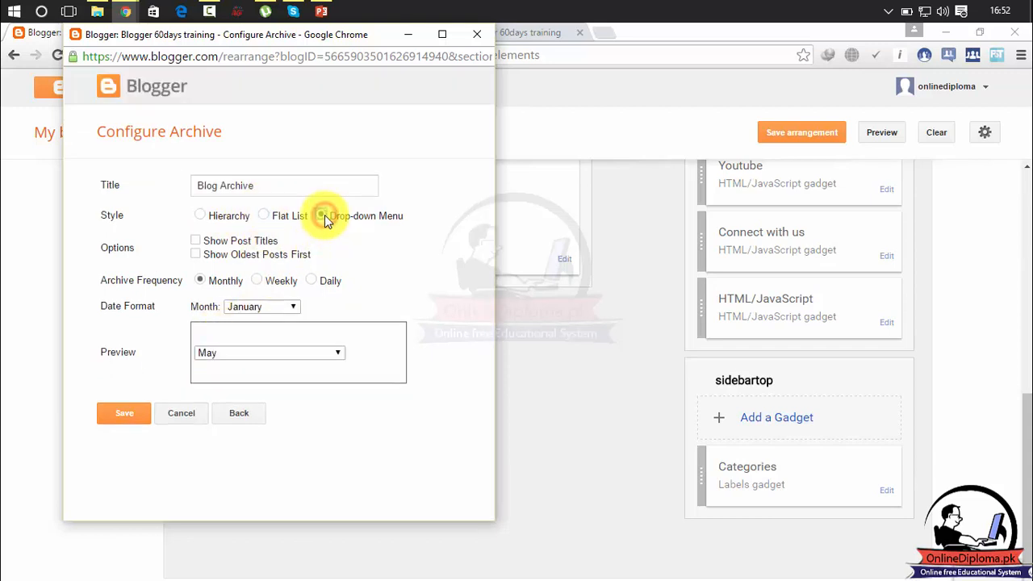
click(336, 348)
click(336, 349)
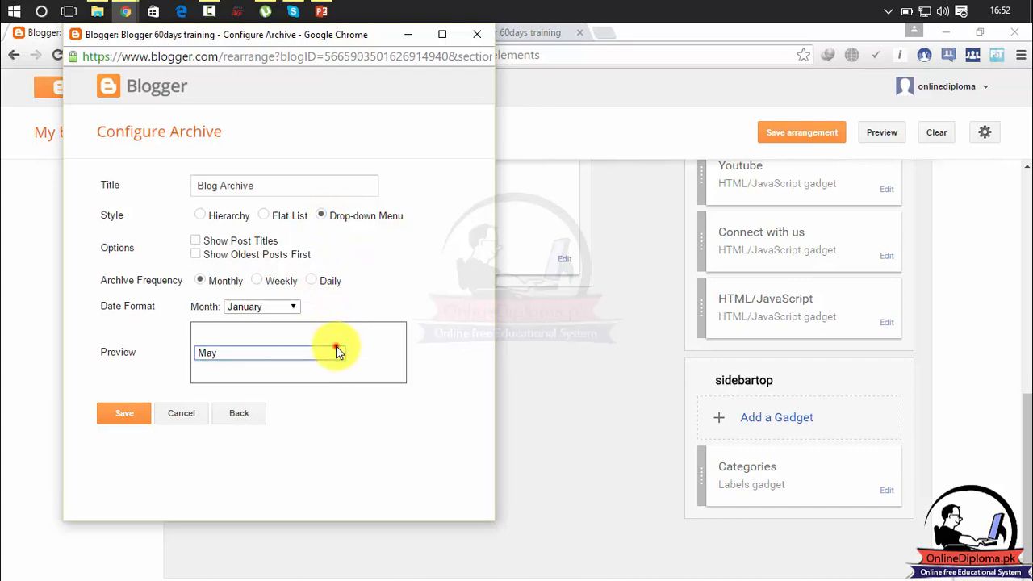
double_click(230, 214)
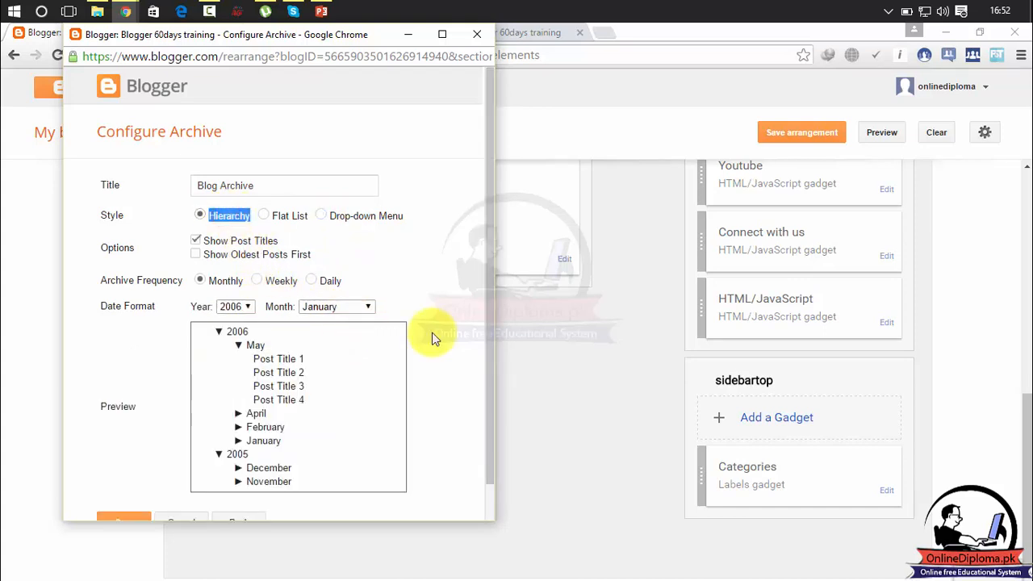
Step: Try showing the oldest posts first and the Weekly and Daily archive frequencies, restoring the option and the Monthly frequency
click(197, 256)
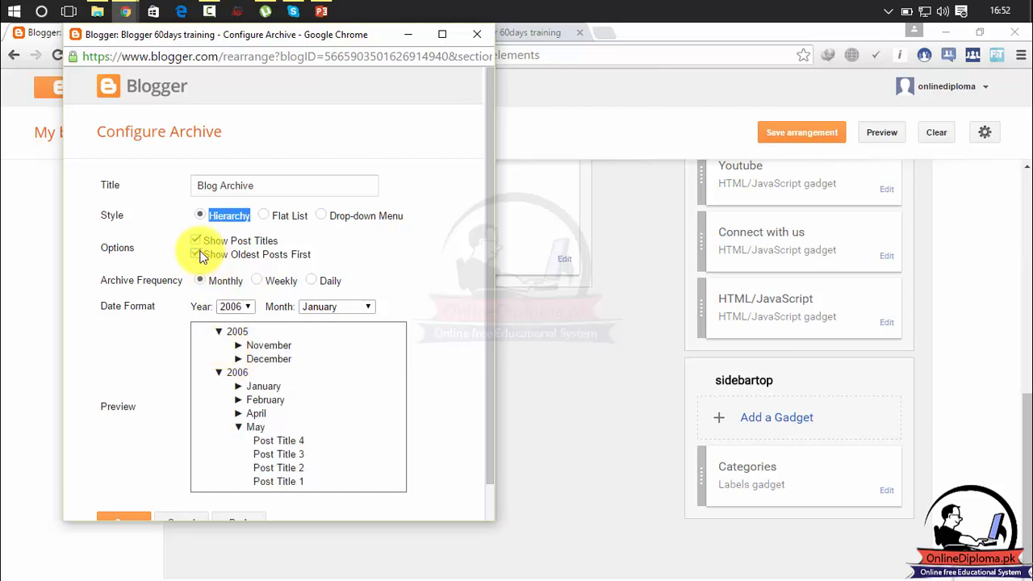
click(197, 256)
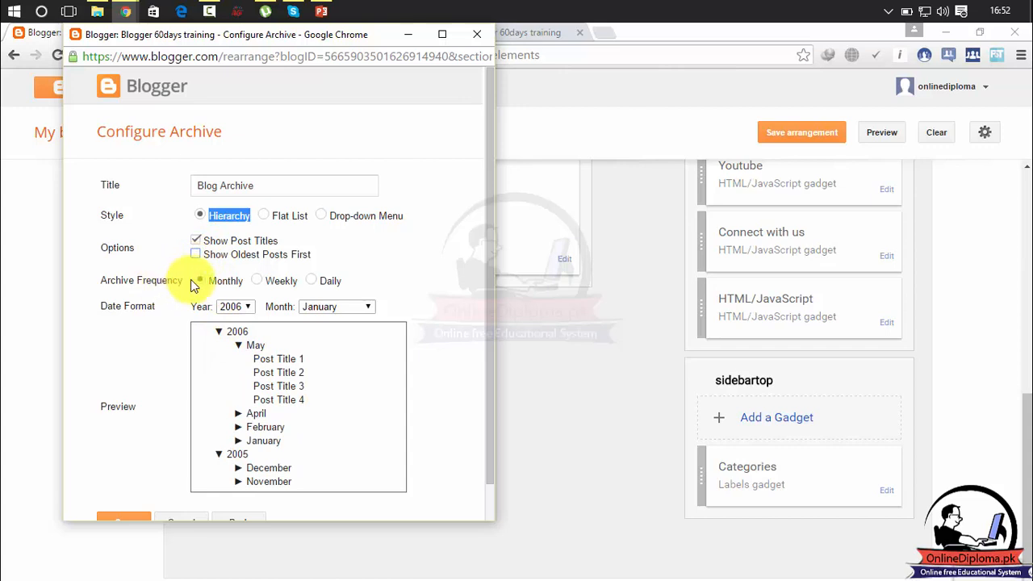
click(258, 281)
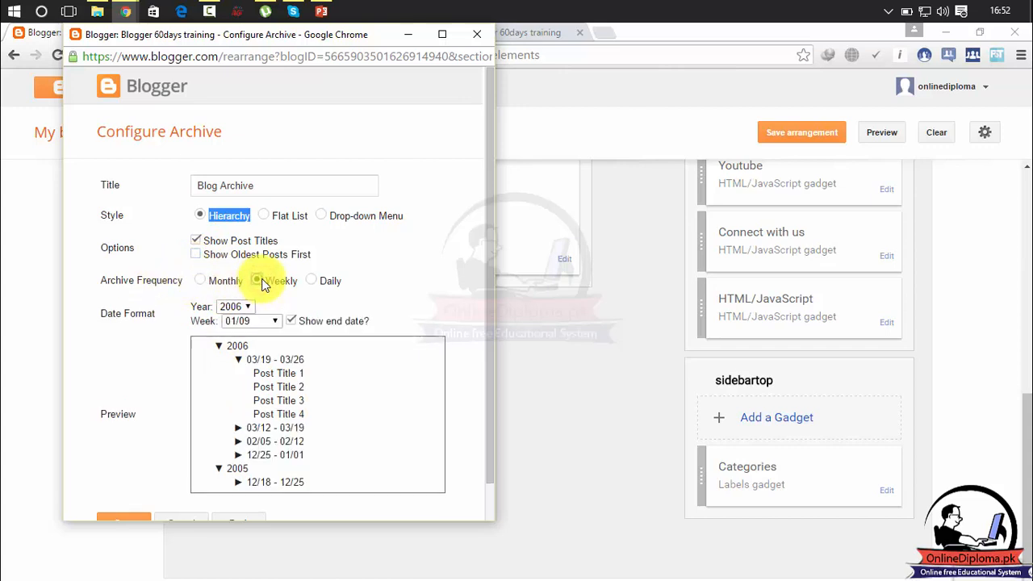
click(311, 282)
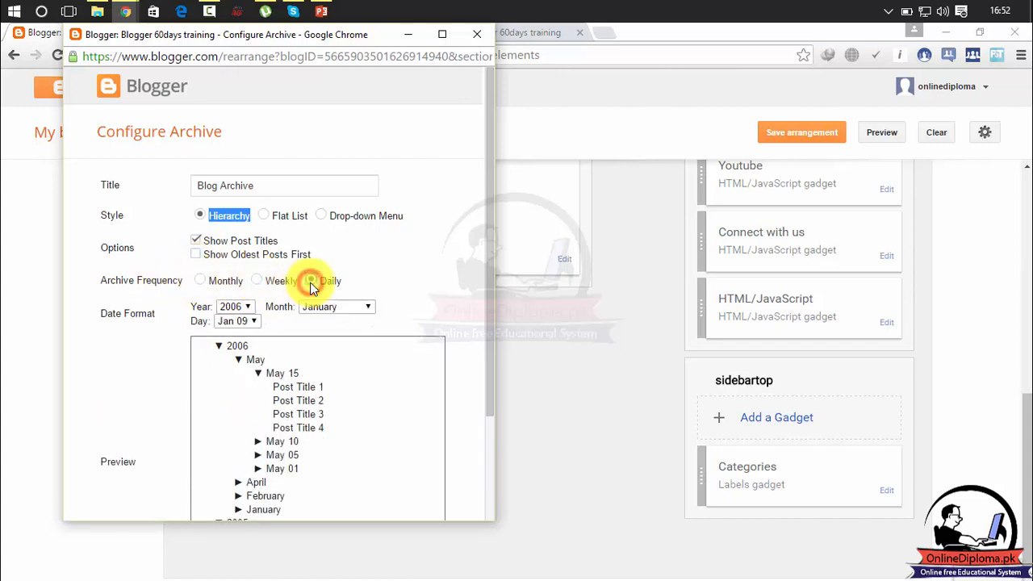
click(207, 280)
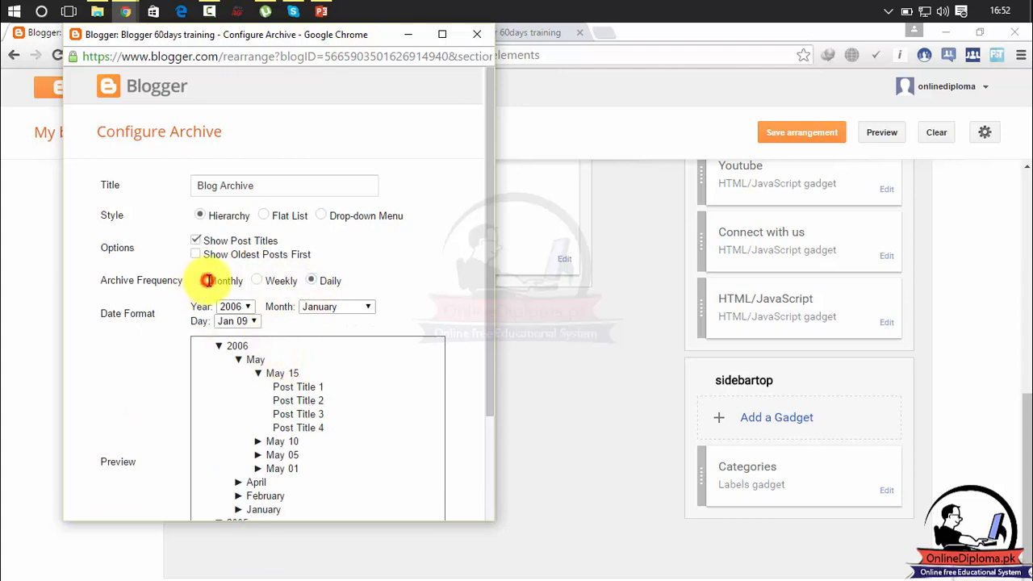
click(199, 280)
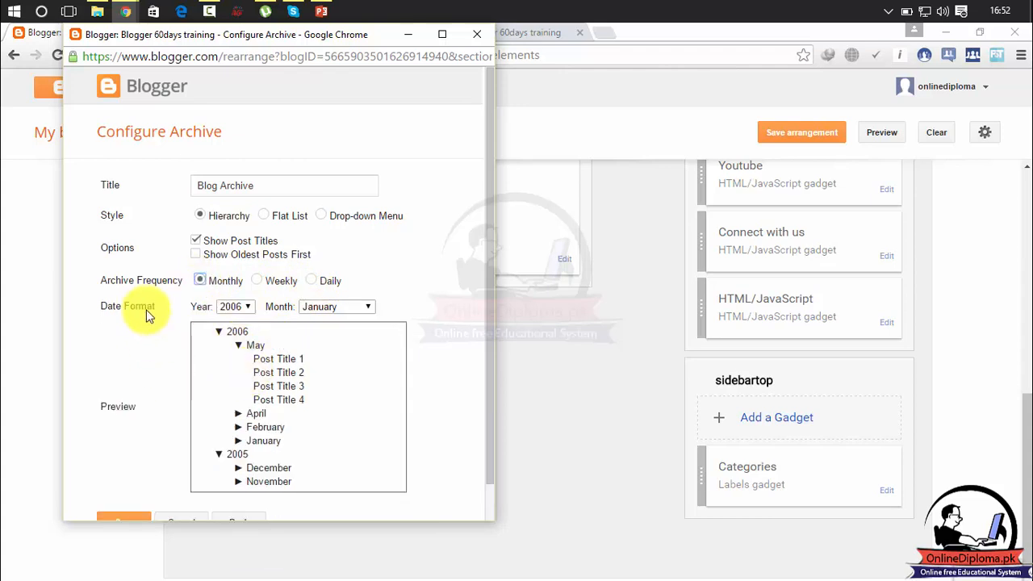
Step: Save the Blog Archive gadget with the year format 2006 and view the live blog
click(248, 307)
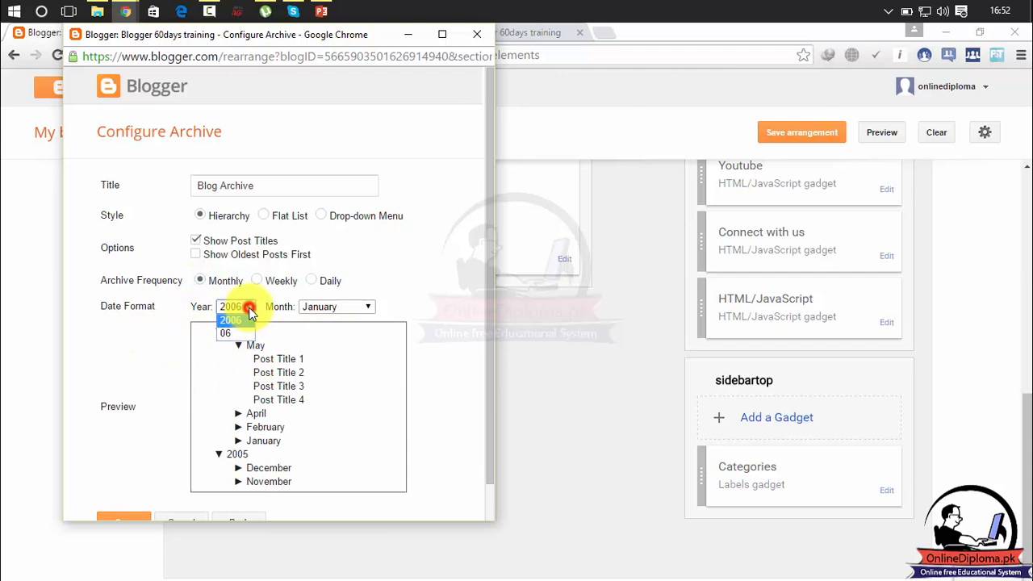
click(245, 320)
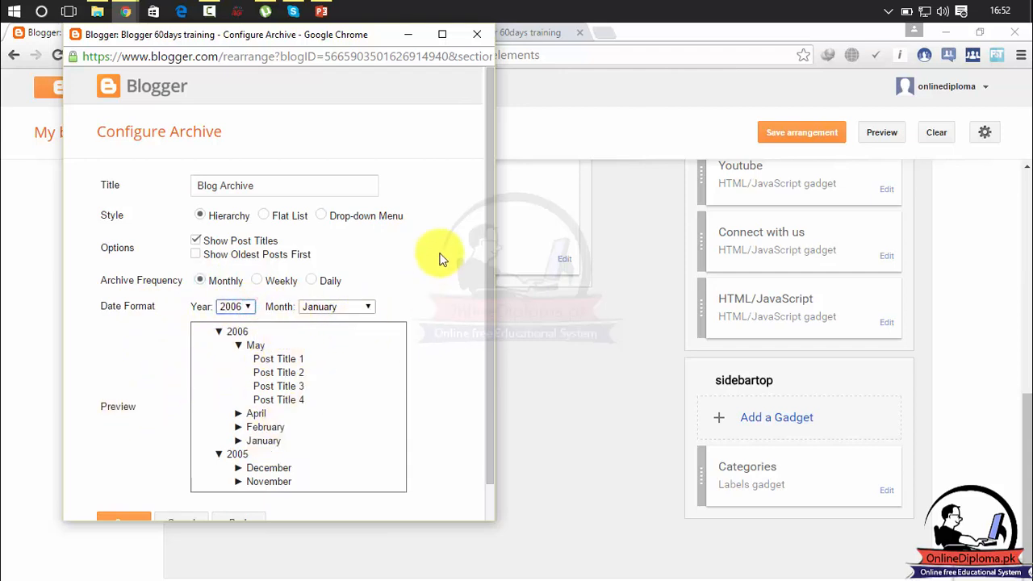
drag(491, 213, 482, 324)
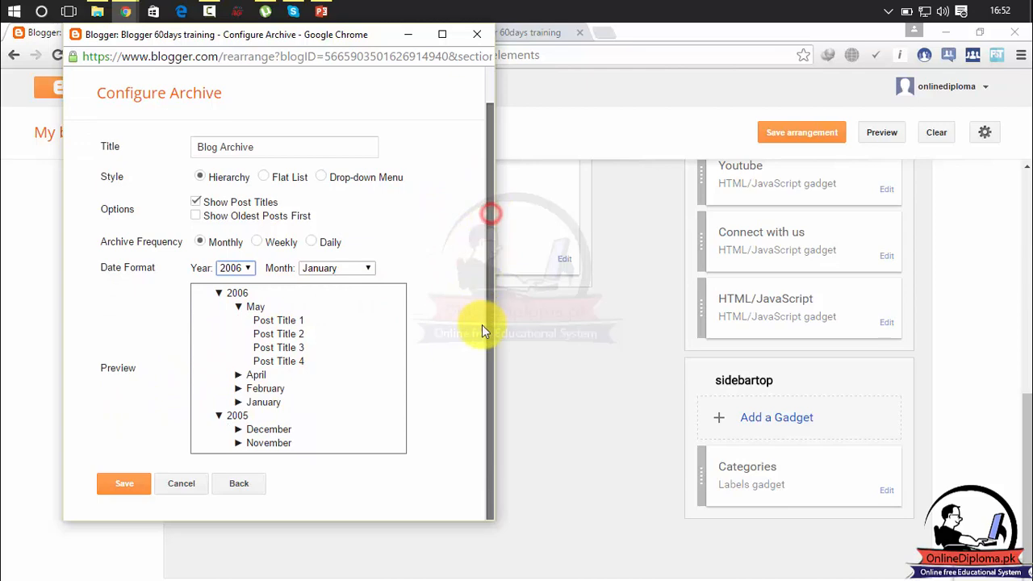
click(130, 483)
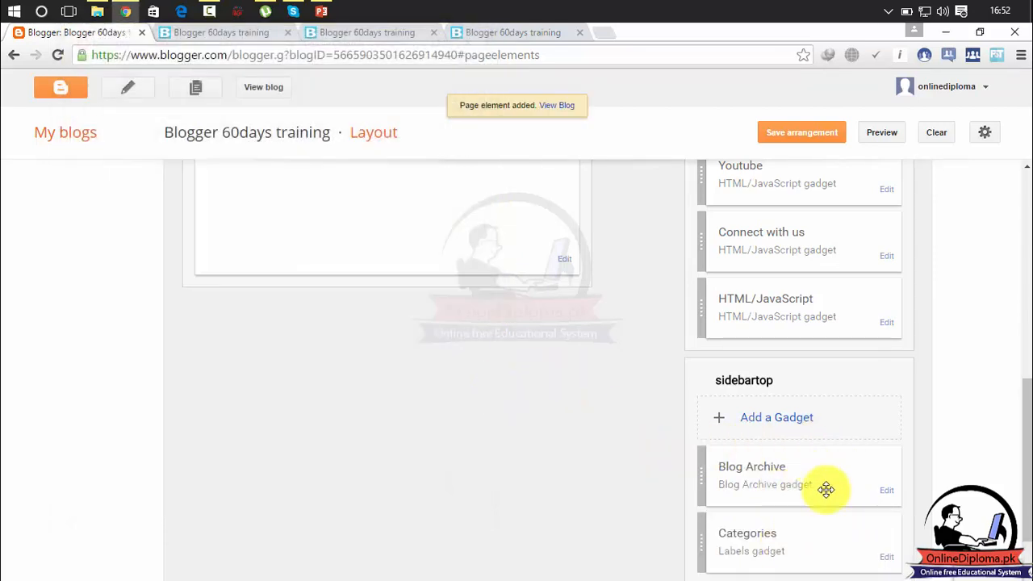
click(262, 86)
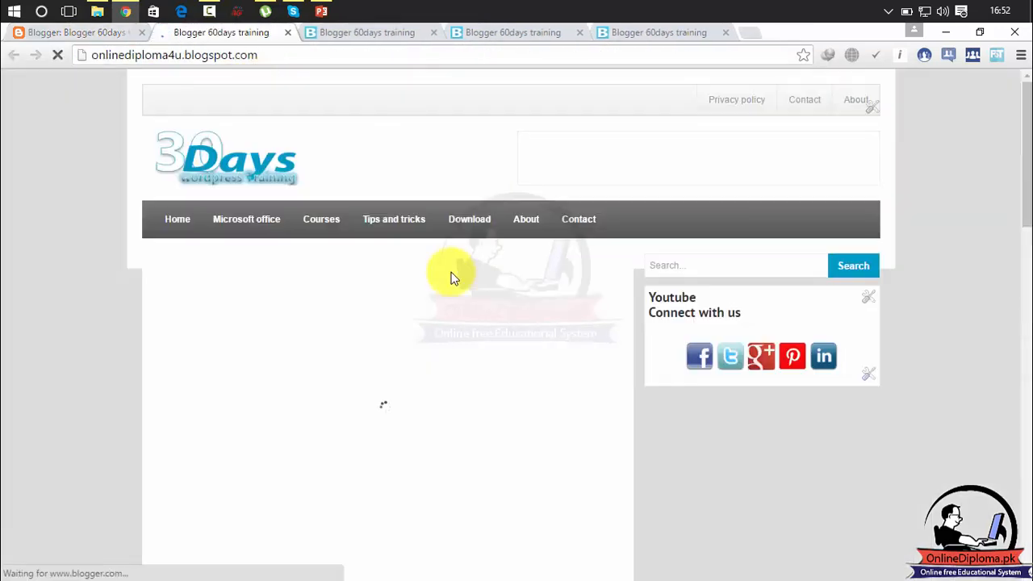
Step: Examine the Blog Archive and Categories gadgets in the live blog's sidebar and return to the blog's home page
drag(1028, 140, 952, 282)
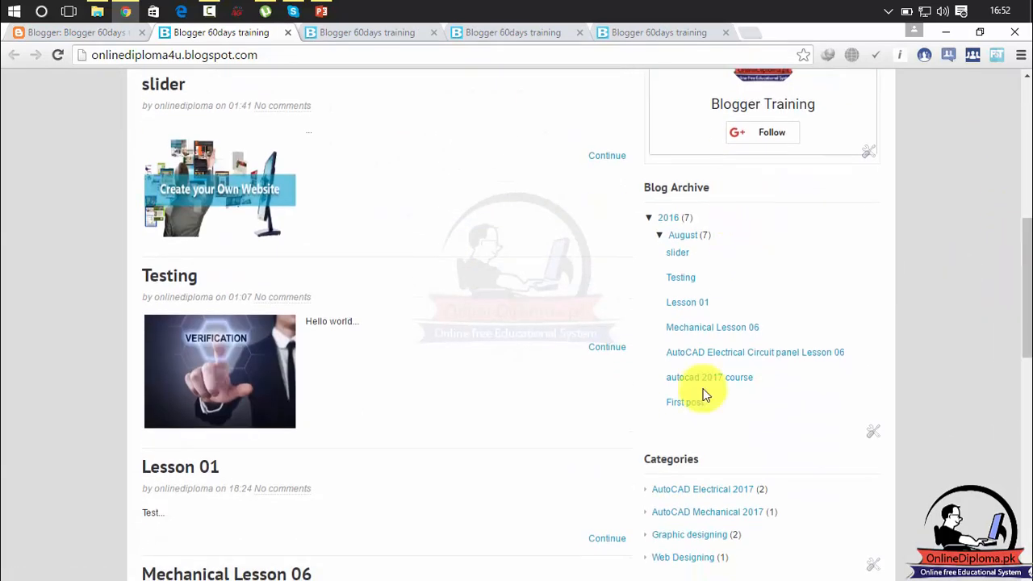
drag(681, 459, 679, 483)
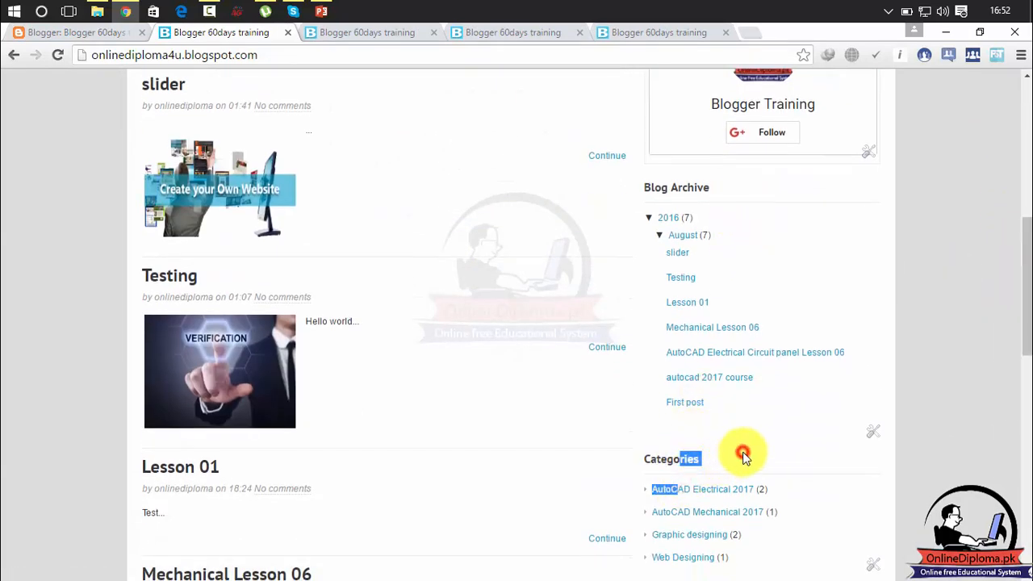
click(690, 406)
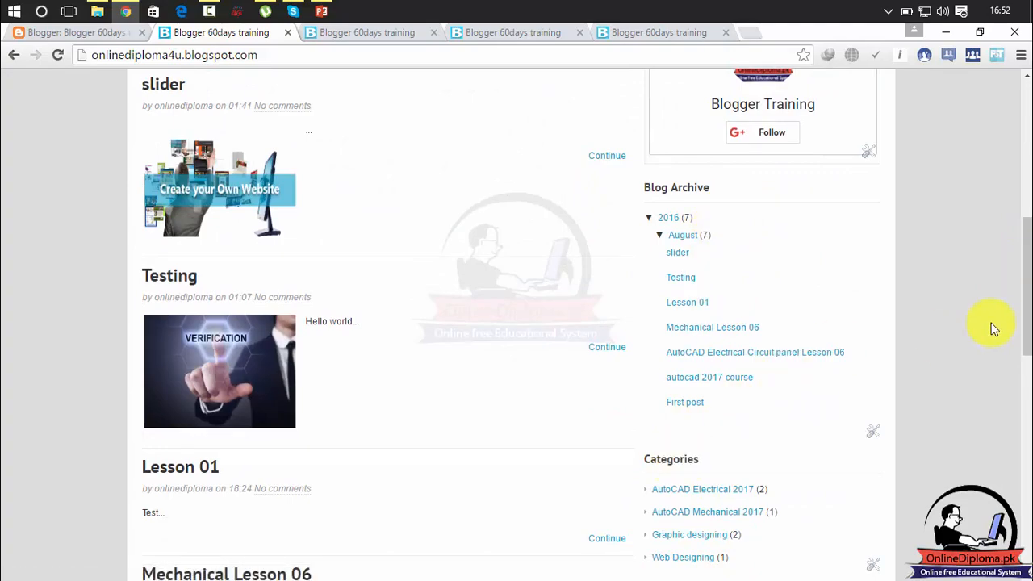
drag(1030, 309, 1027, 209)
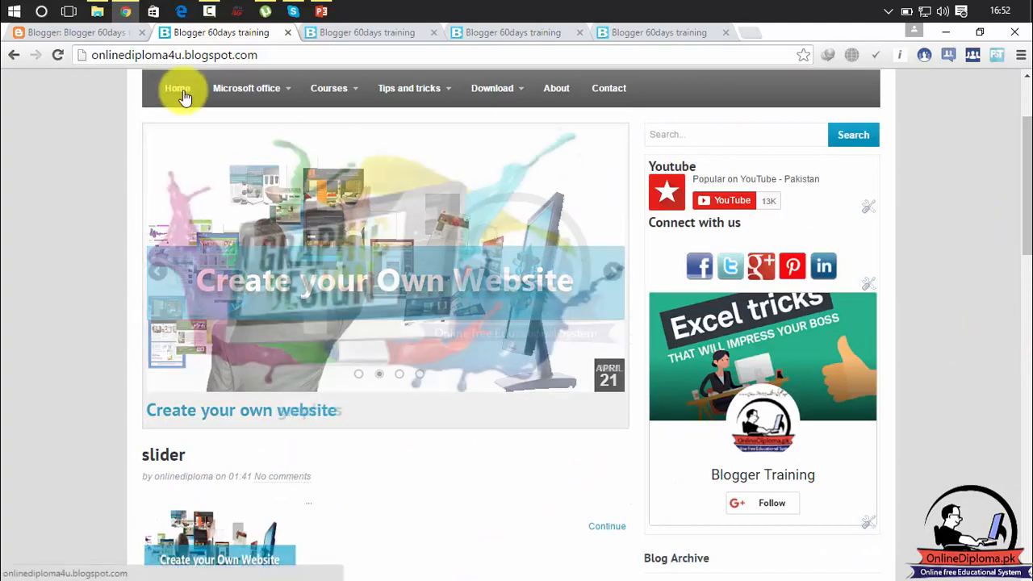
click(184, 93)
Step: Move the Categories gadget above Blog Archive in the sidebartop section, save the arrangement and view the blog
click(76, 32)
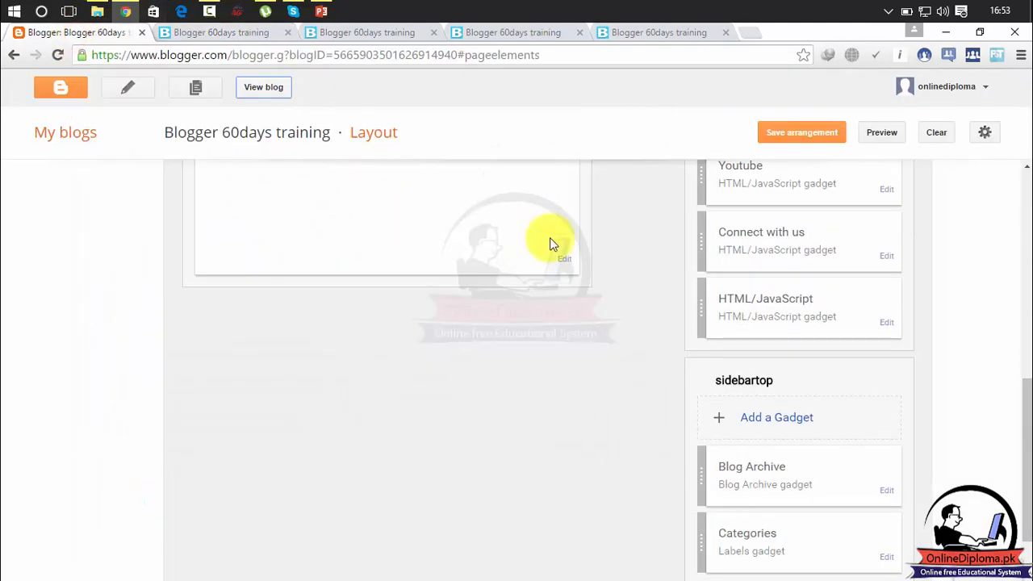
drag(1029, 494, 1029, 530)
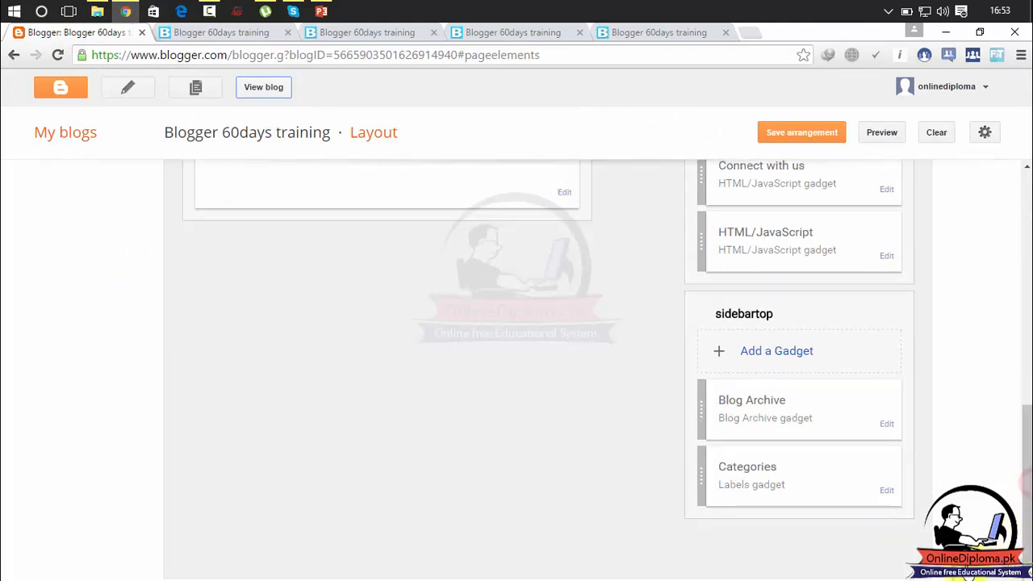
drag(808, 500, 798, 417)
click(799, 141)
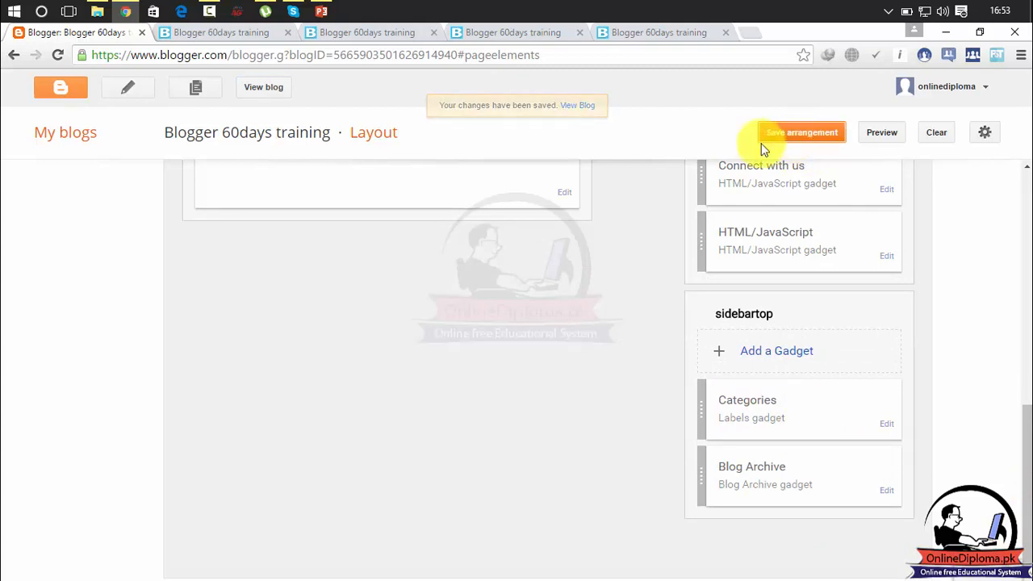
click(272, 88)
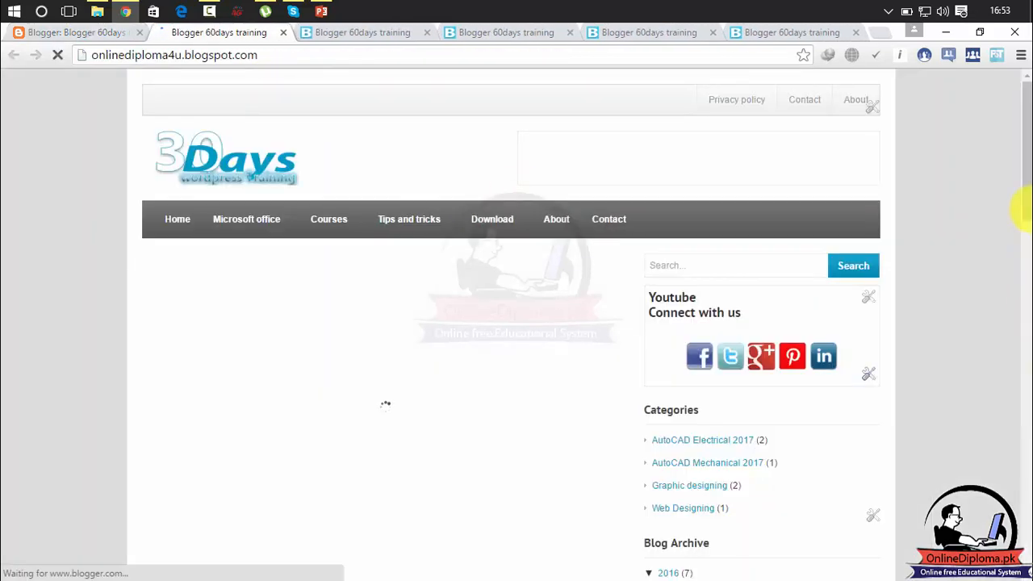
Step: Check the Blog Archive on the live blog by collapsing and expanding its August and 2016 entries
drag(1024, 210, 1027, 360)
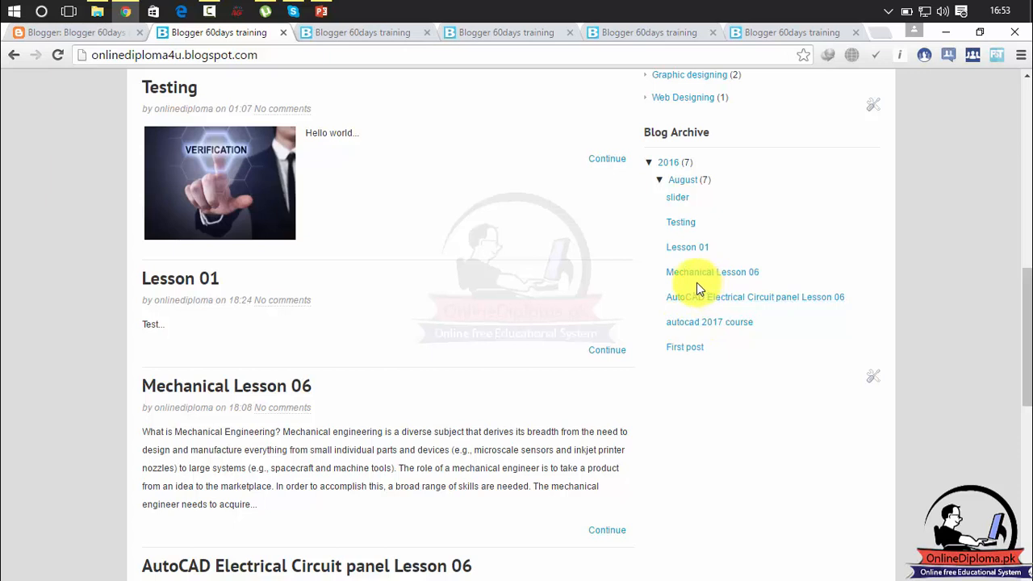
click(658, 181)
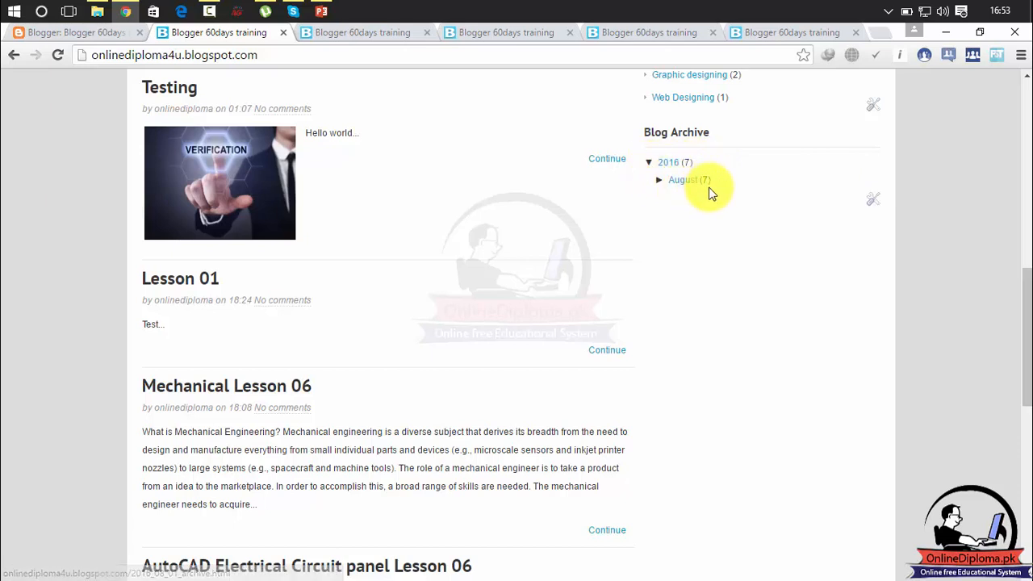
click(654, 181)
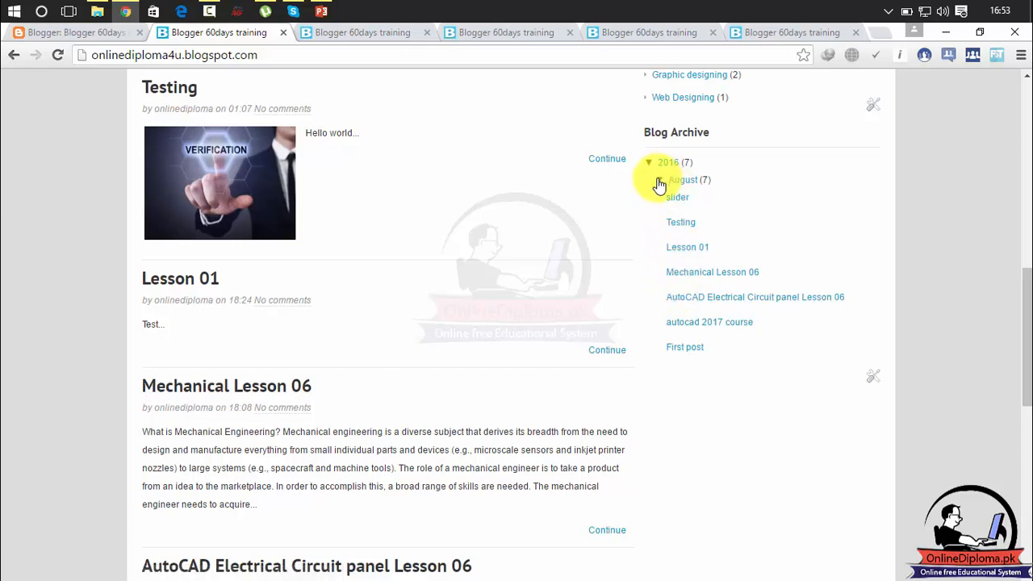
click(657, 181)
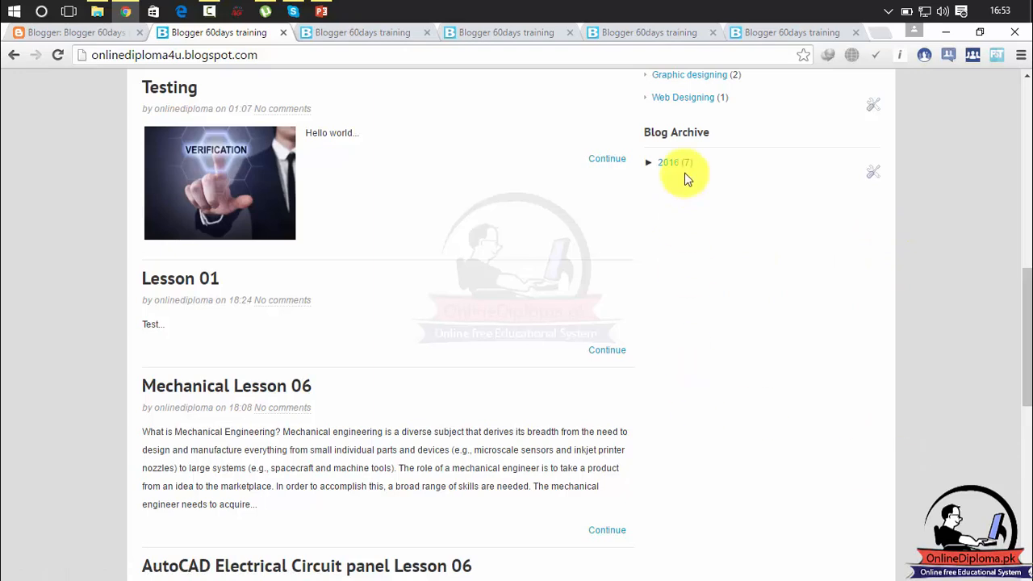
drag(1027, 346, 1027, 97)
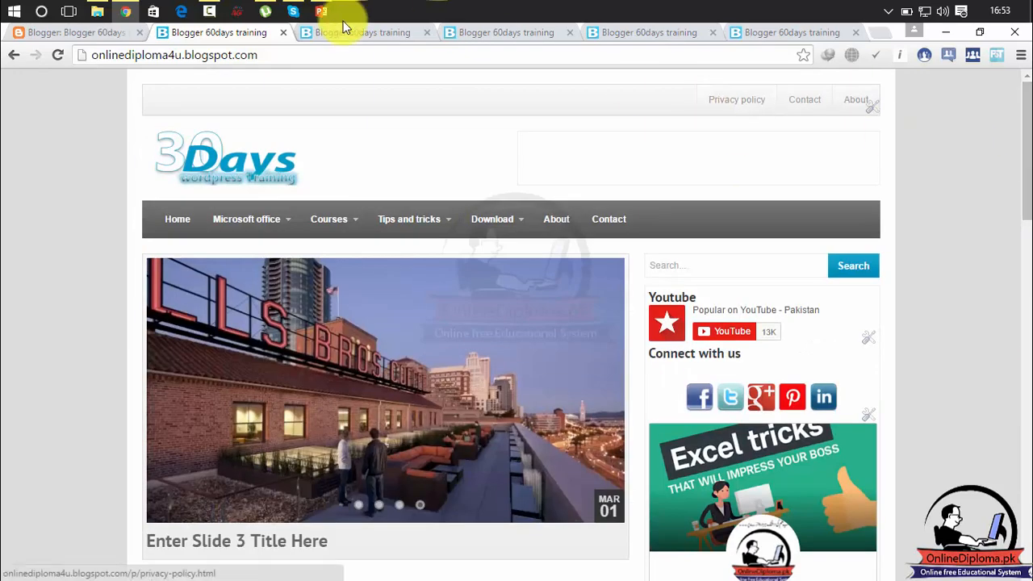
Step: Return to the Blogger layout and choose the Video Bar gadget for the sidebartop section
click(93, 30)
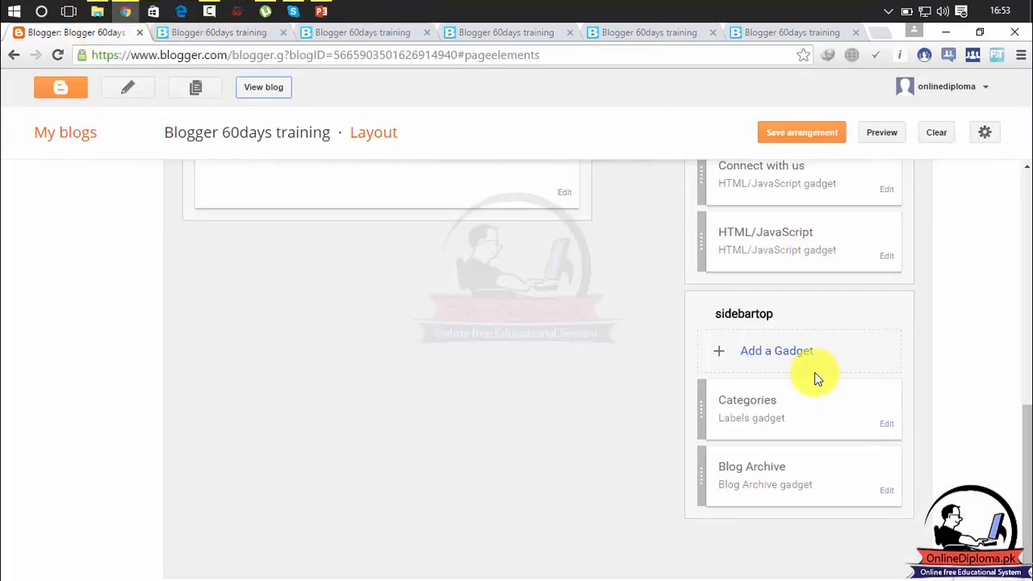
click(795, 355)
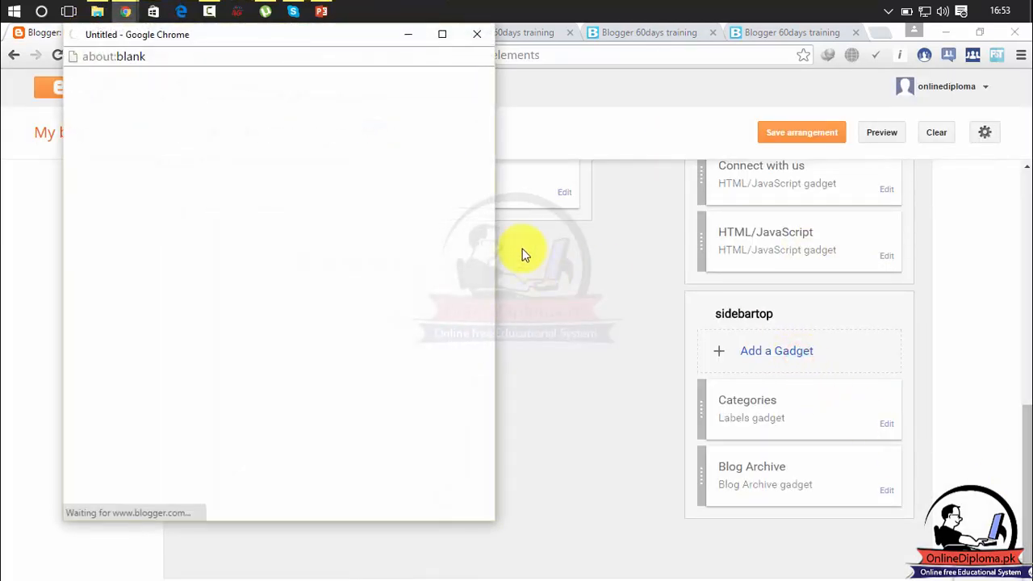
drag(488, 127, 513, 291)
click(511, 300)
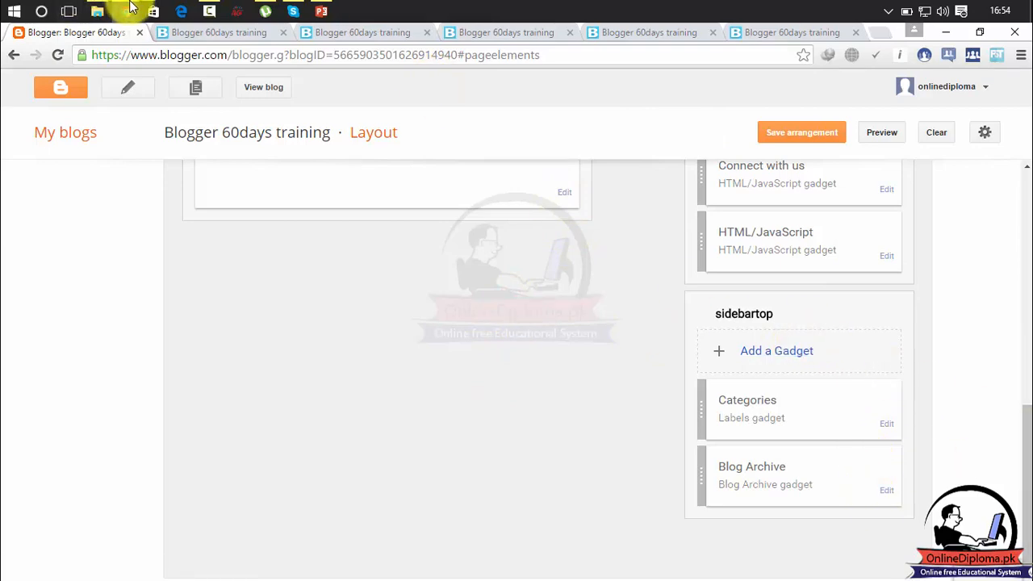
mouse_move(129, 10)
click(196, 70)
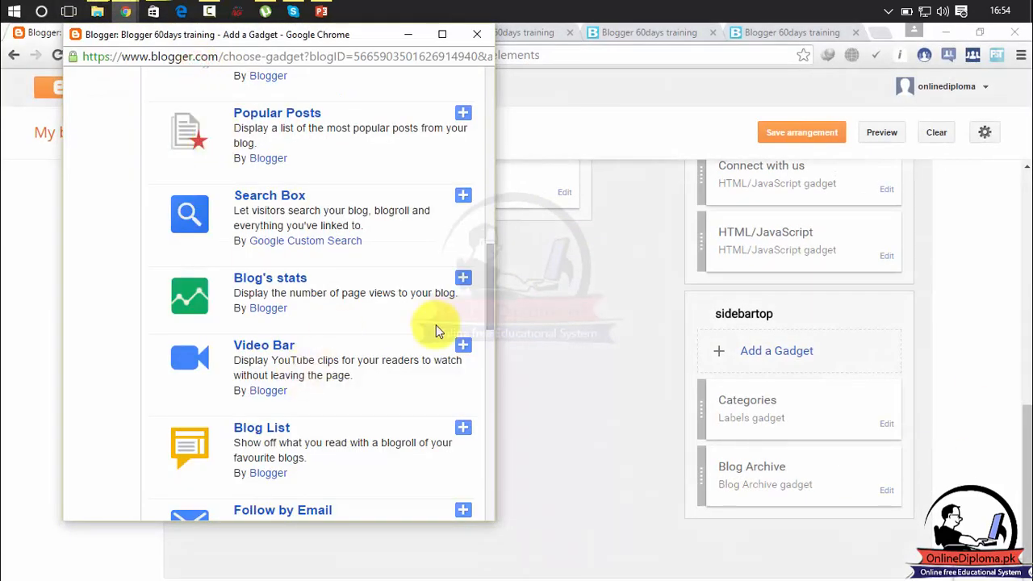
click(462, 346)
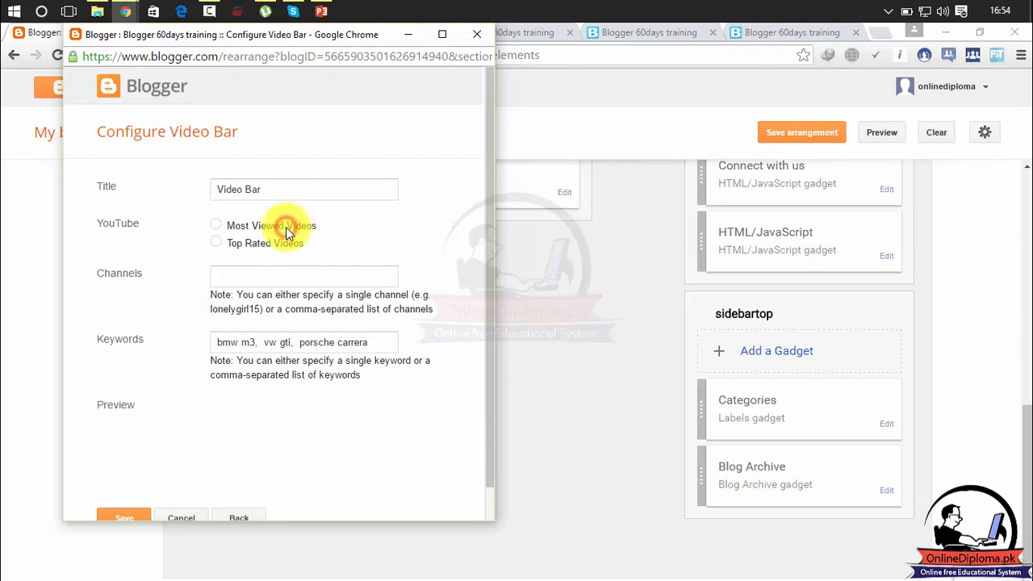
Step: Try the Most Viewed Videos and Top Rated Videos options for the Video Bar and close its configuration without saving
click(219, 224)
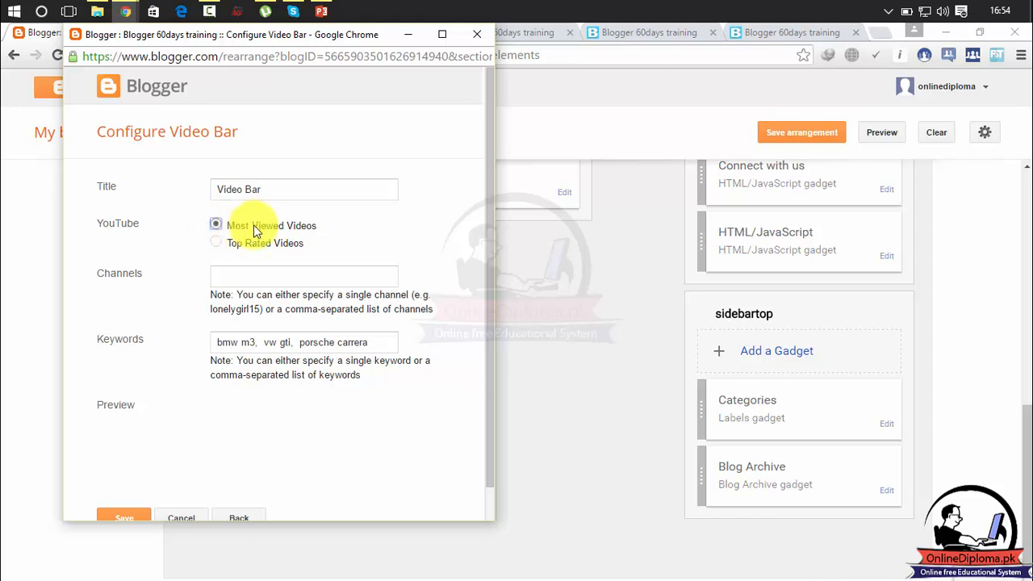
click(216, 244)
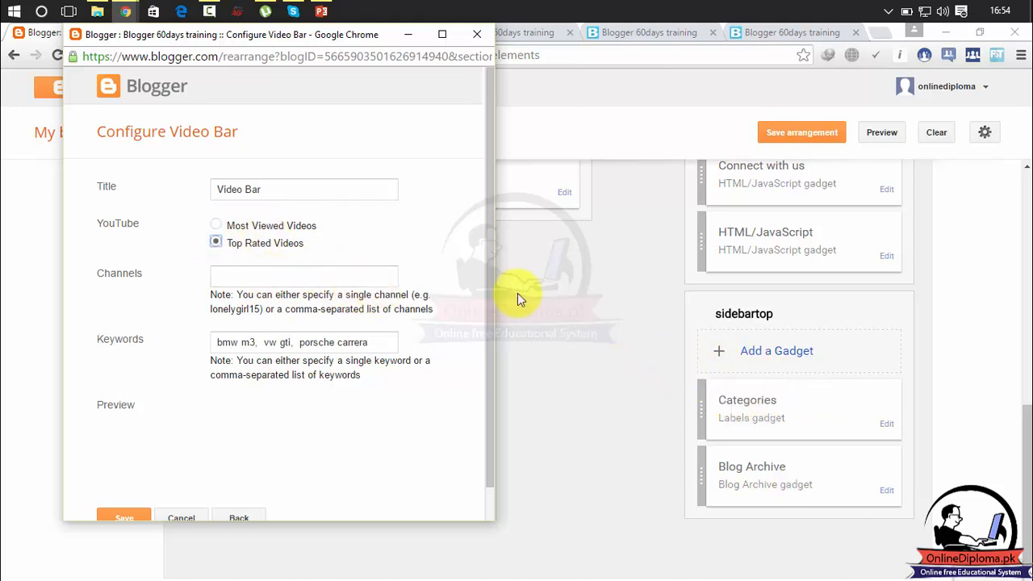
click(240, 227)
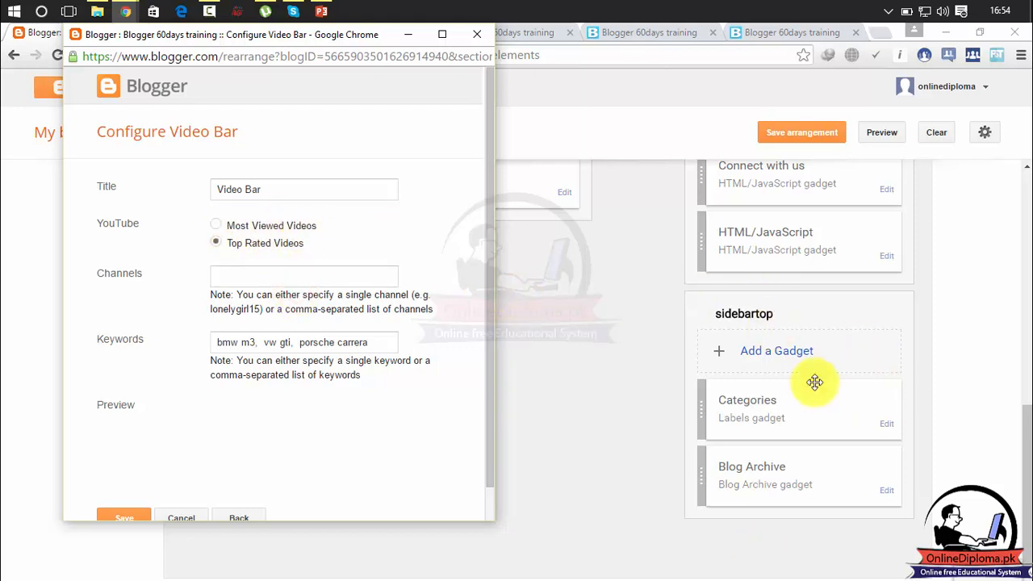
click(347, 275)
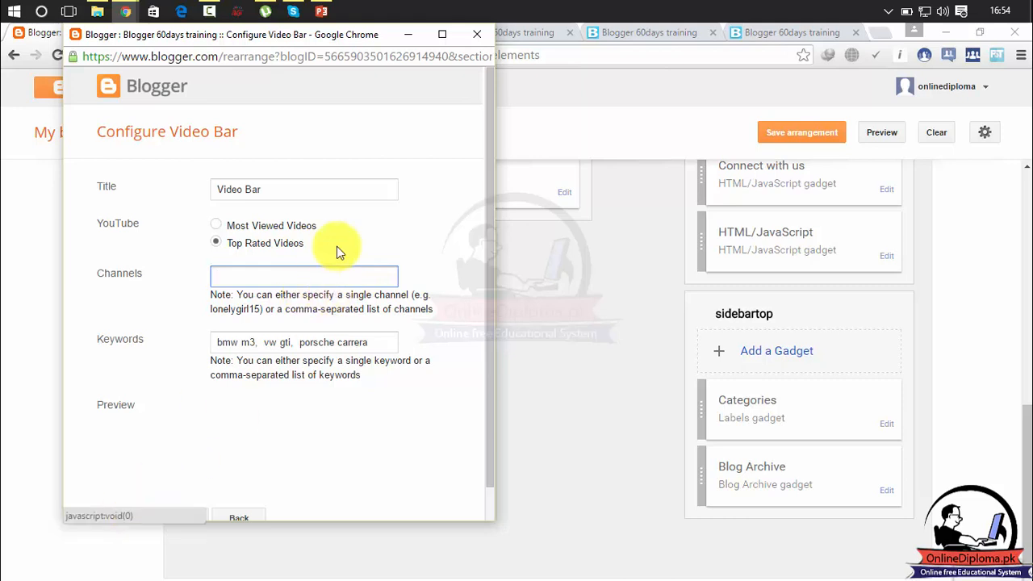
click(478, 36)
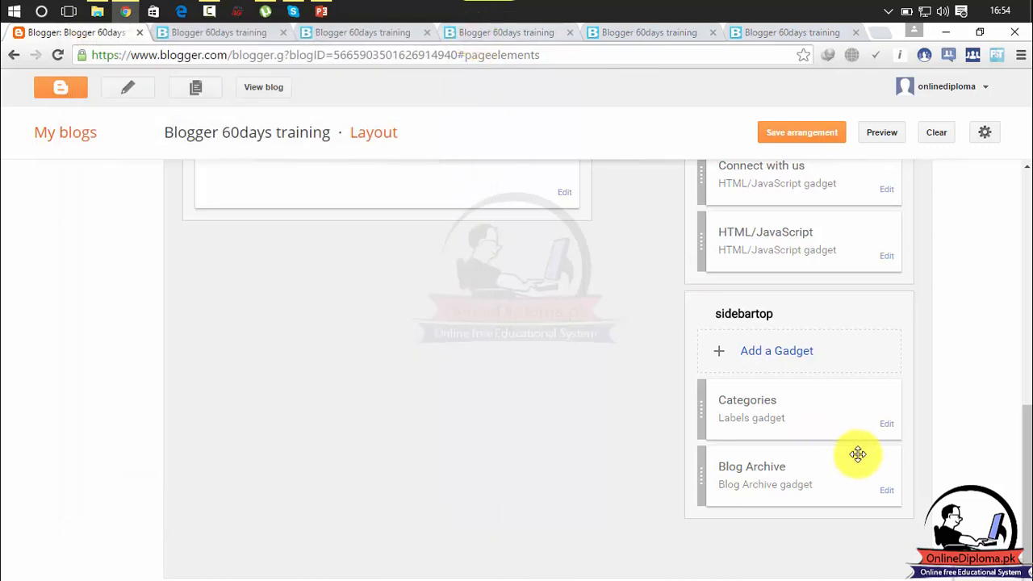
Step: Start adding an HTML/JavaScript gadget to the sidebartop section and make its content ready for entry
click(795, 352)
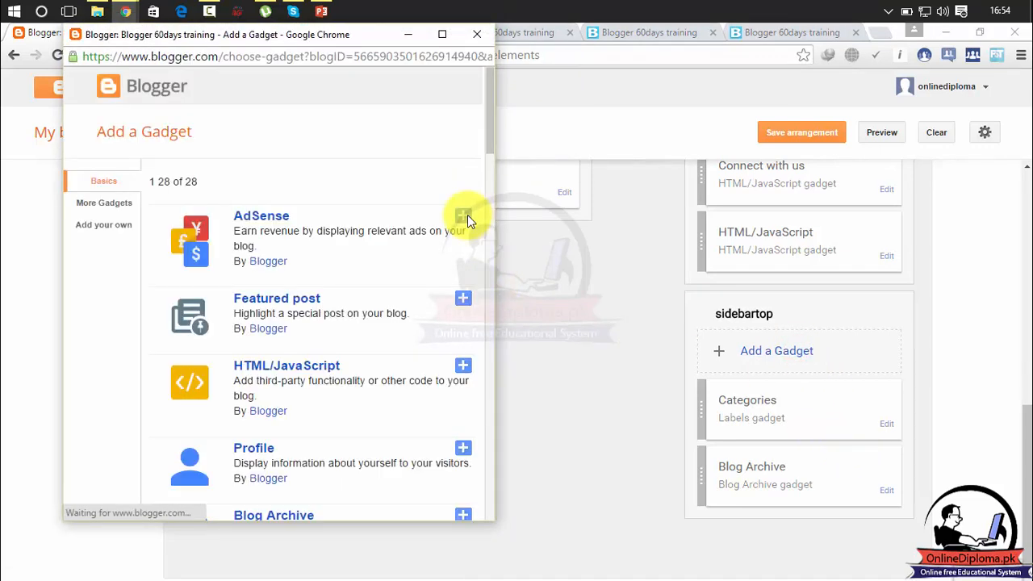
drag(493, 128, 494, 162)
scroll(484, 183, up, 3)
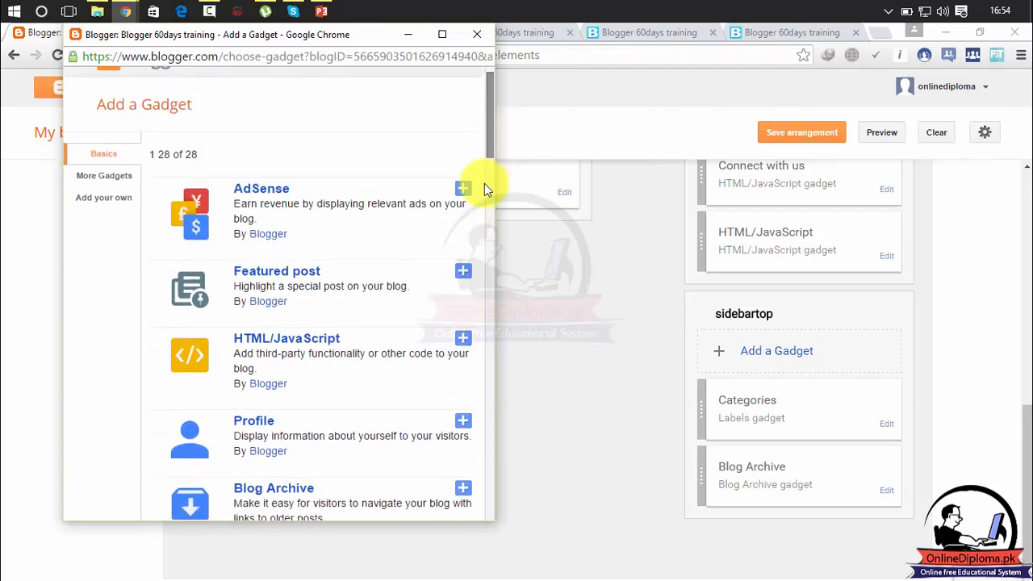
click(463, 339)
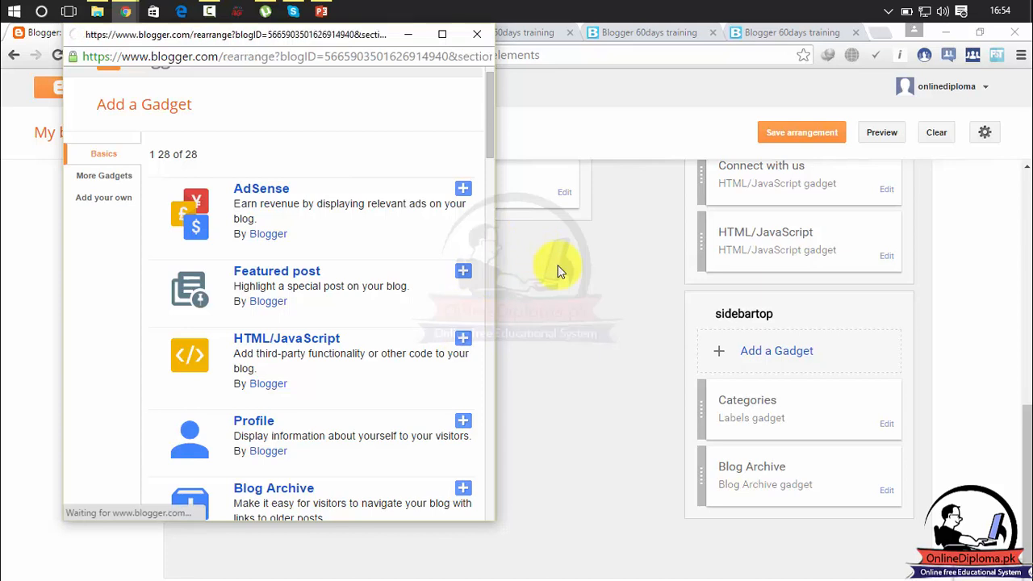
click(296, 298)
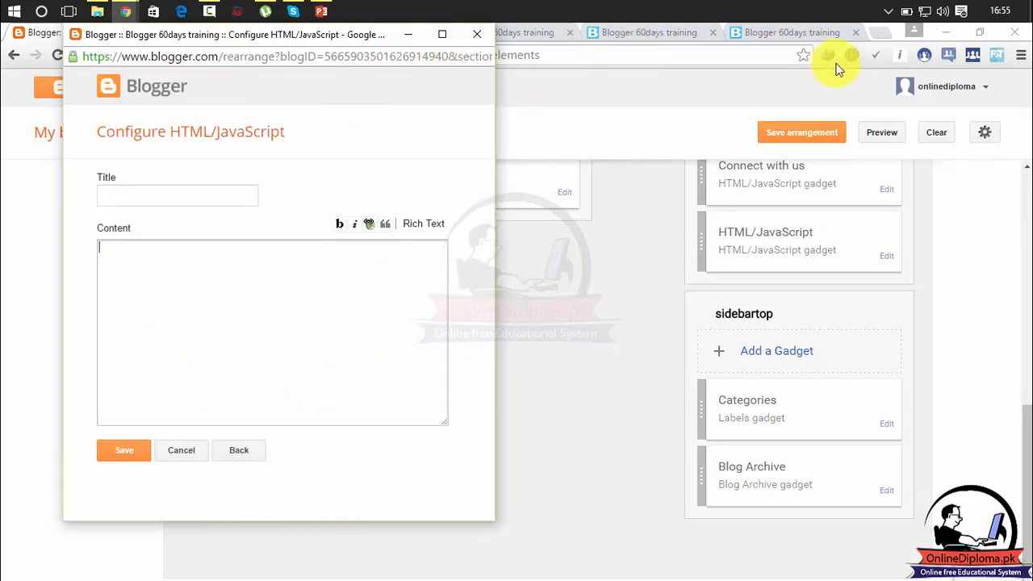
Step: Open youtube.com in a new browser tab
click(882, 33)
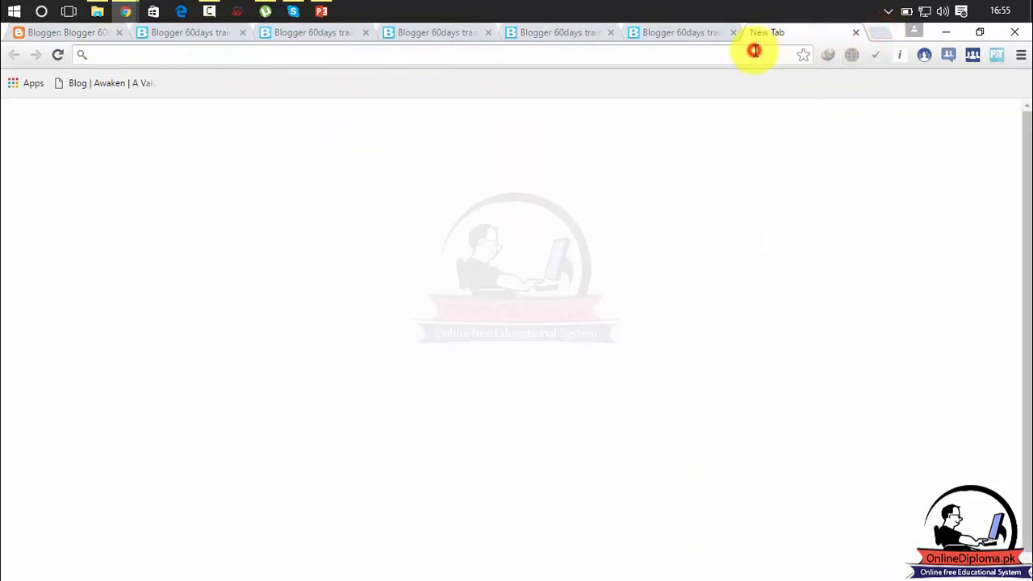
text(youtube)
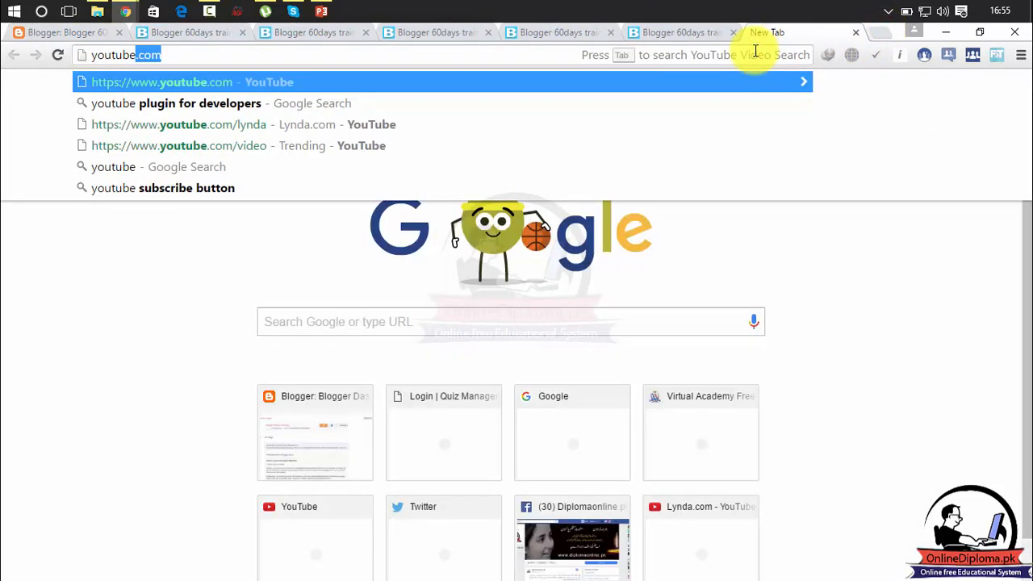
key(Return)
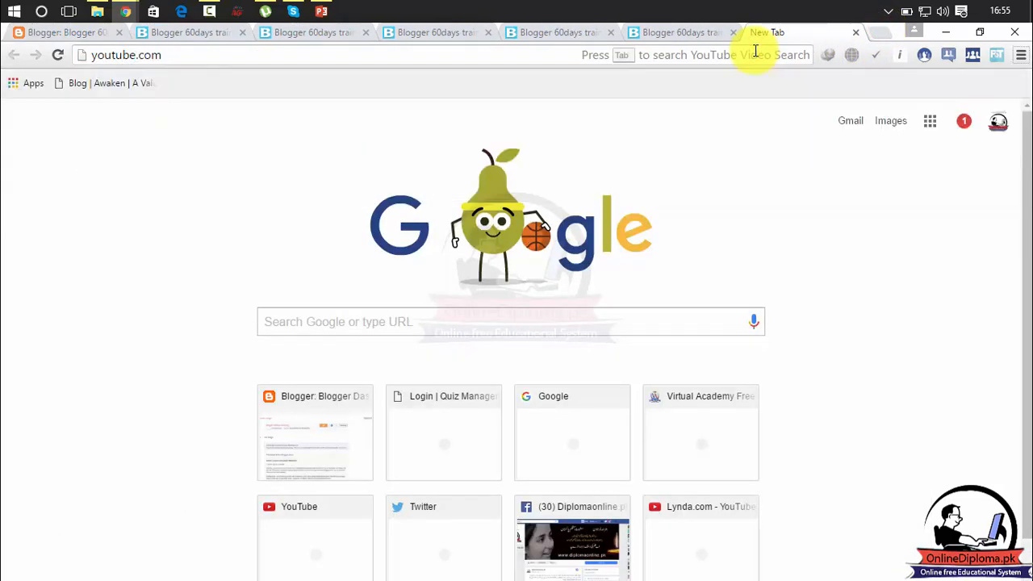
key(alt+f)
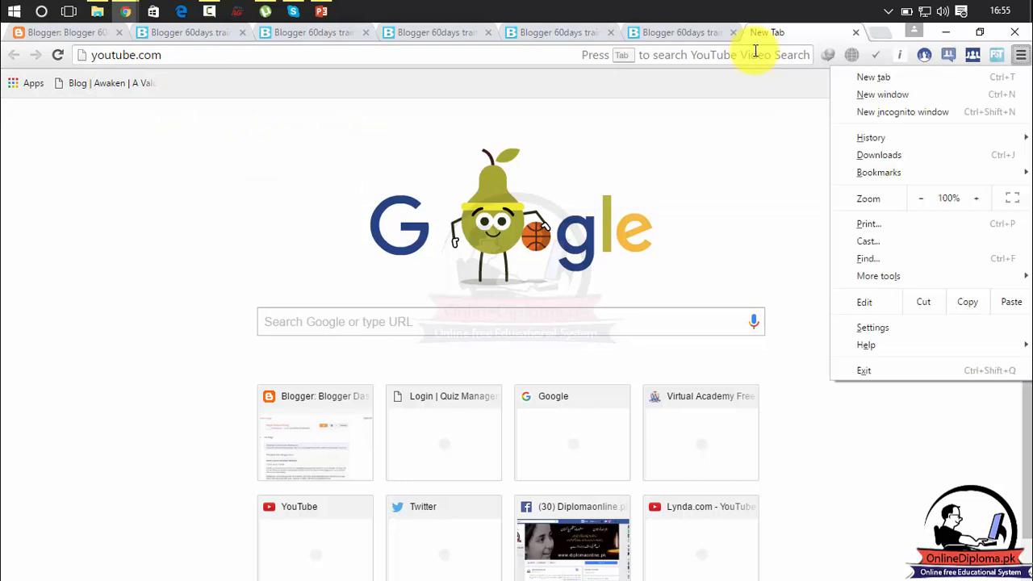
click(554, 59)
key(Return)
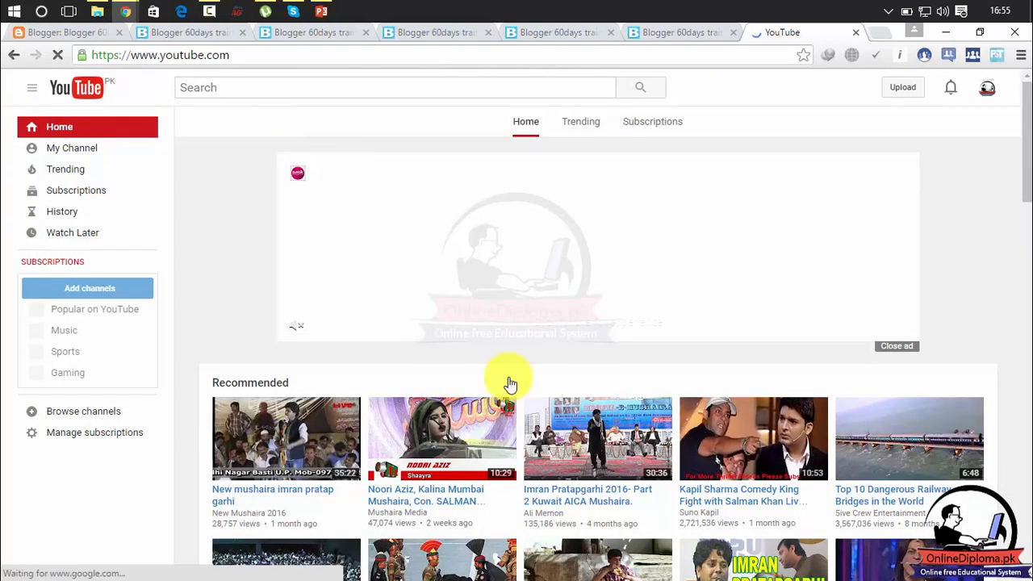
Step: Open the recommended 30:36 Part 2 Kuwait AICA Mushaira video, pause it and bring its sharing options into view
click(600, 450)
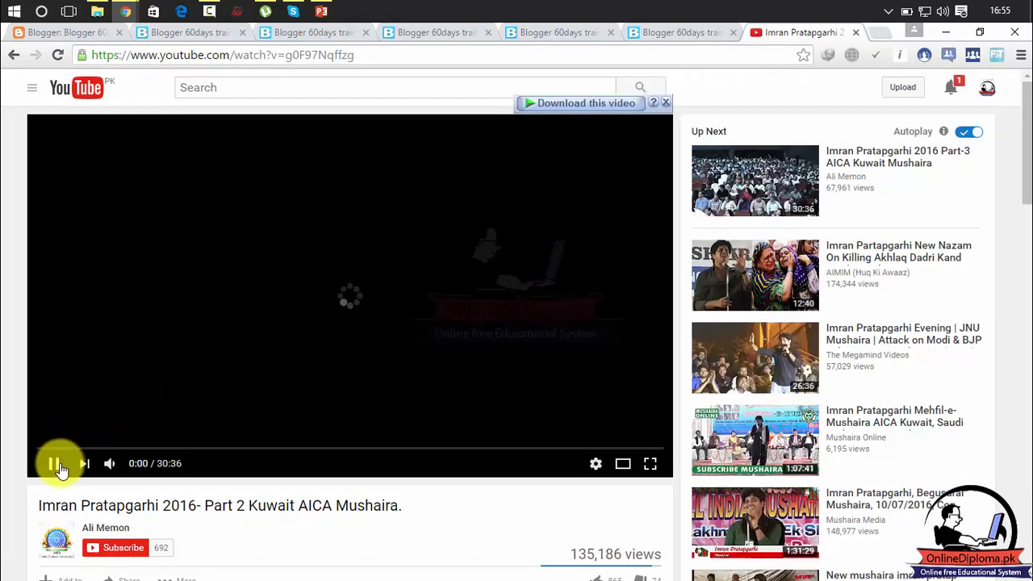
click(58, 465)
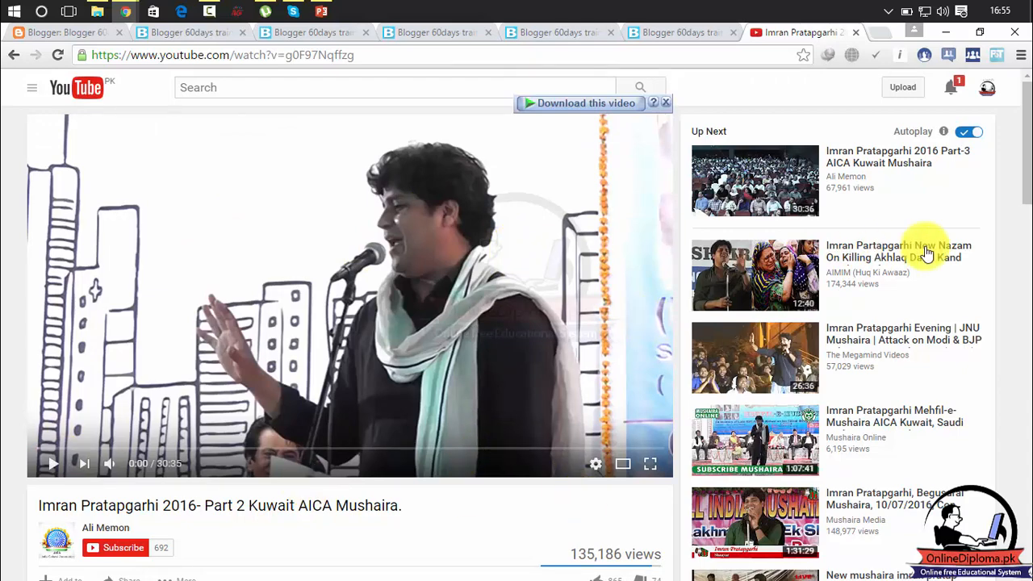
drag(1029, 162, 1028, 252)
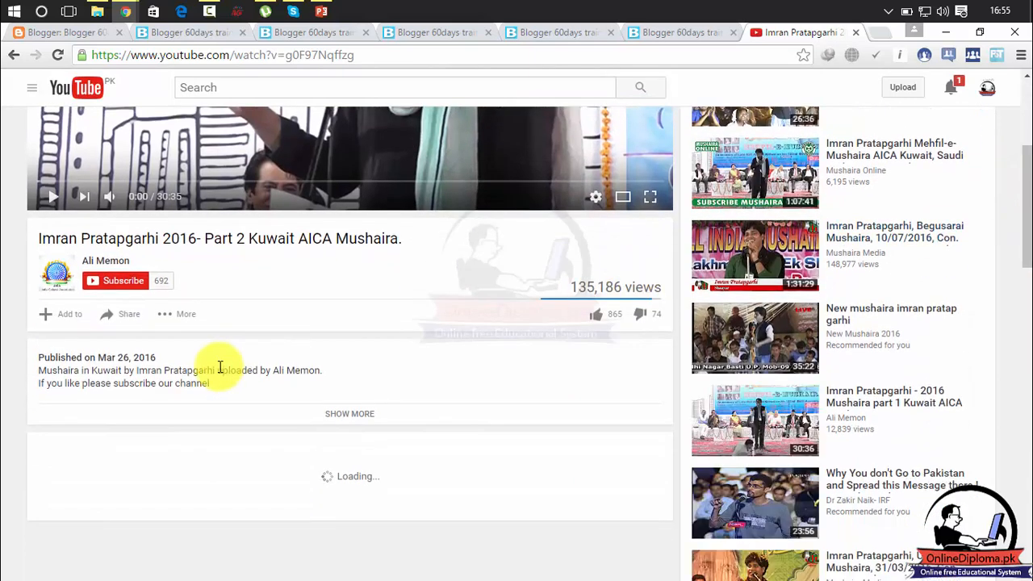
Step: Show the video's embed code with its expanded options and look through the available video sizes, keeping 560 × 315
click(129, 316)
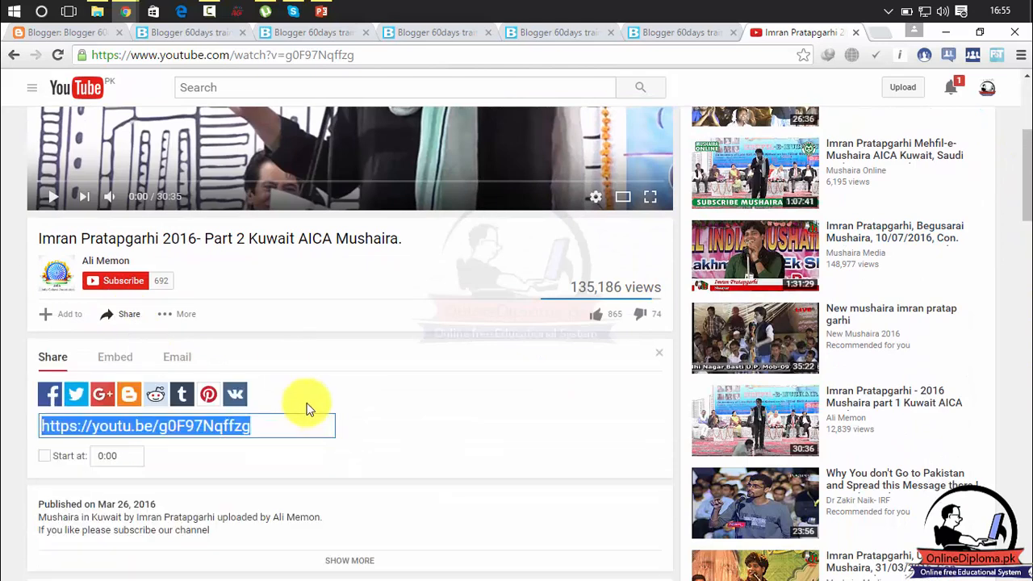
click(117, 362)
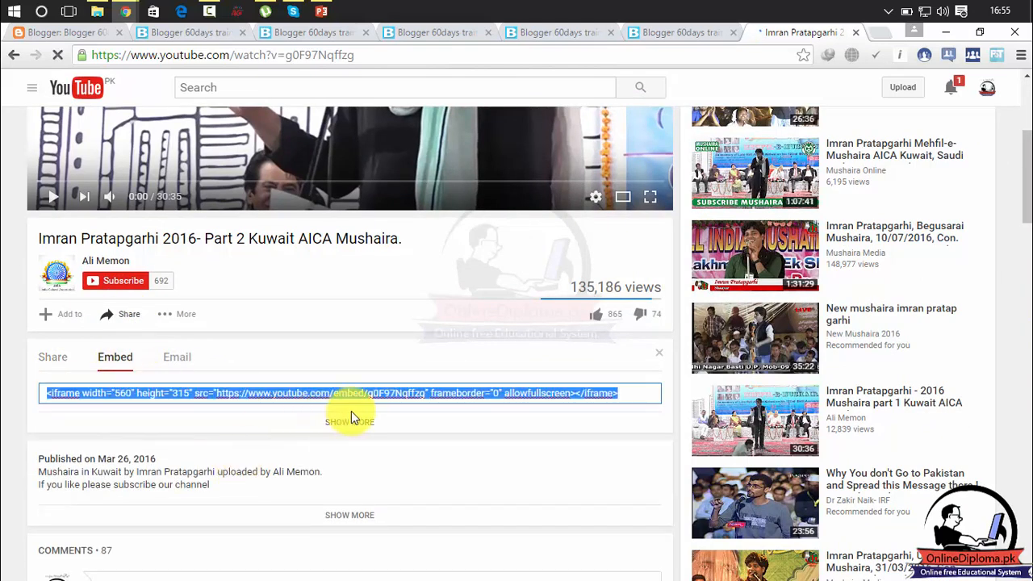
click(351, 419)
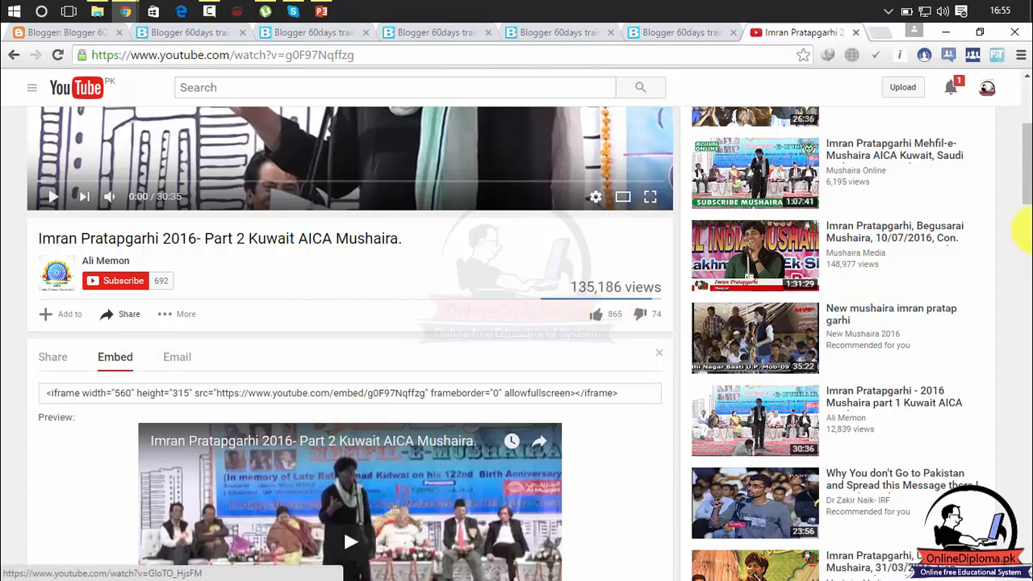
drag(1029, 172, 1029, 219)
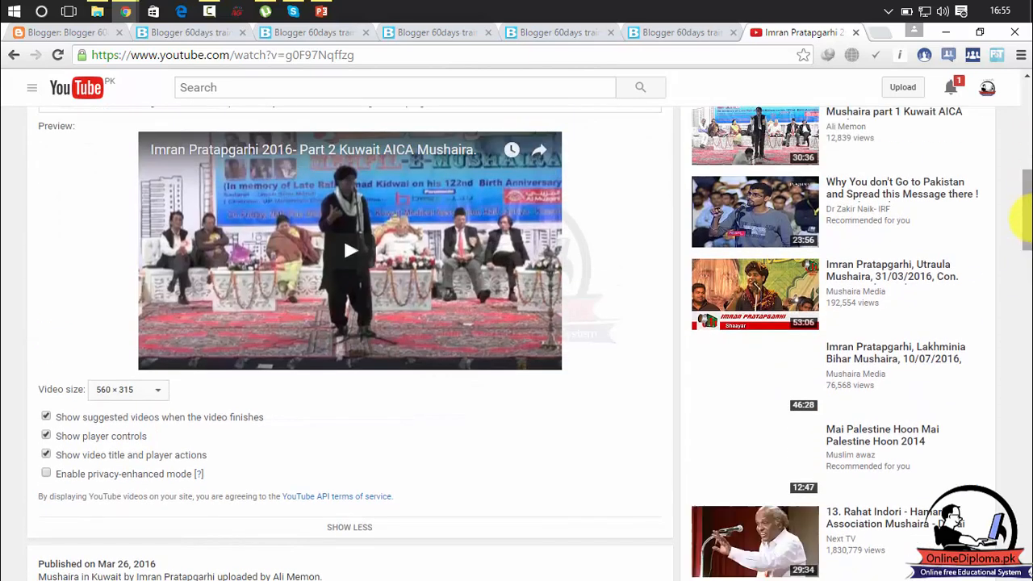
click(138, 393)
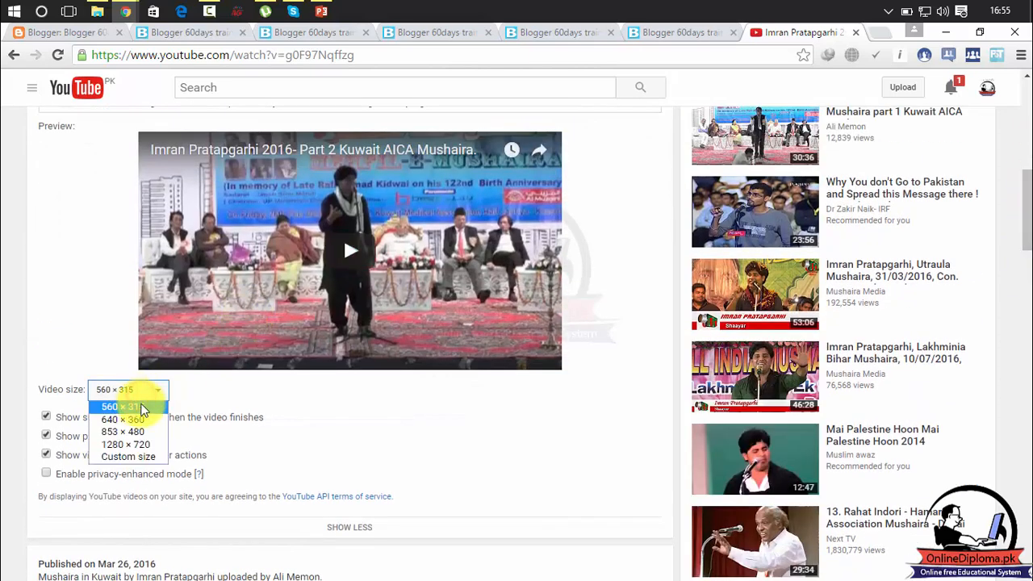
click(313, 443)
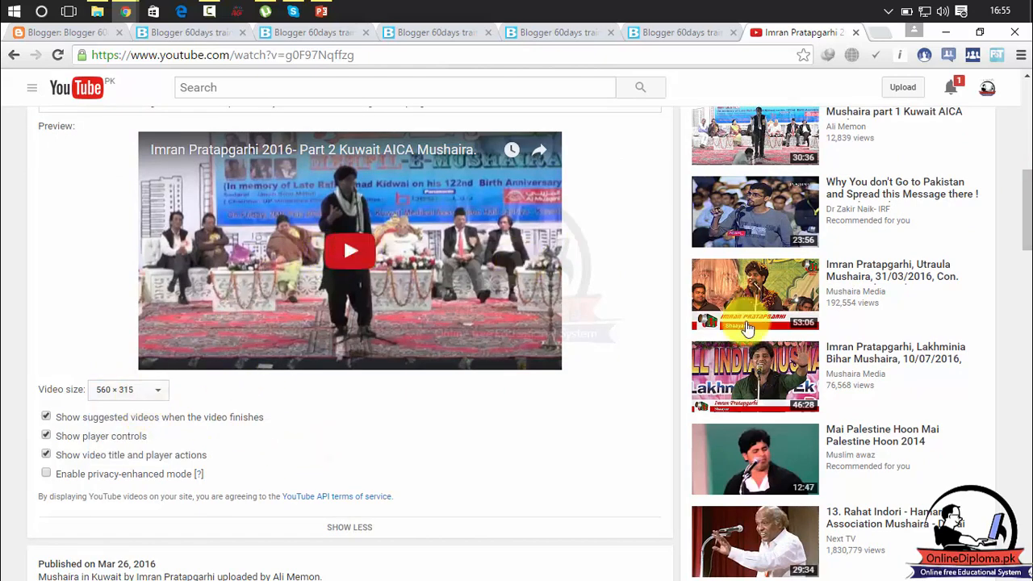
Step: Copy the video's 560 × 315 iframe embed code
scroll(1022, 219, up, 3)
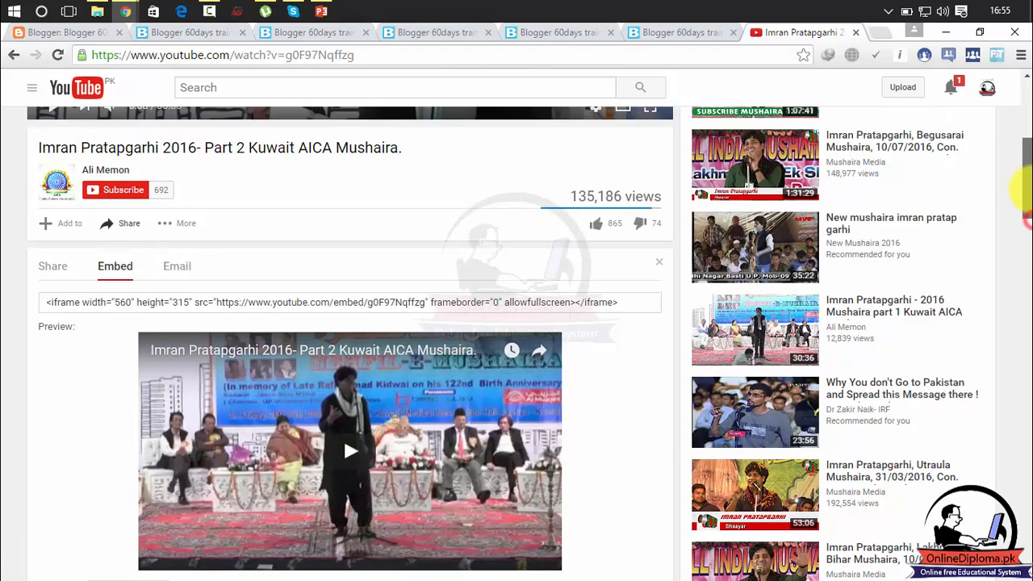
click(622, 293)
key(ctrl+c)
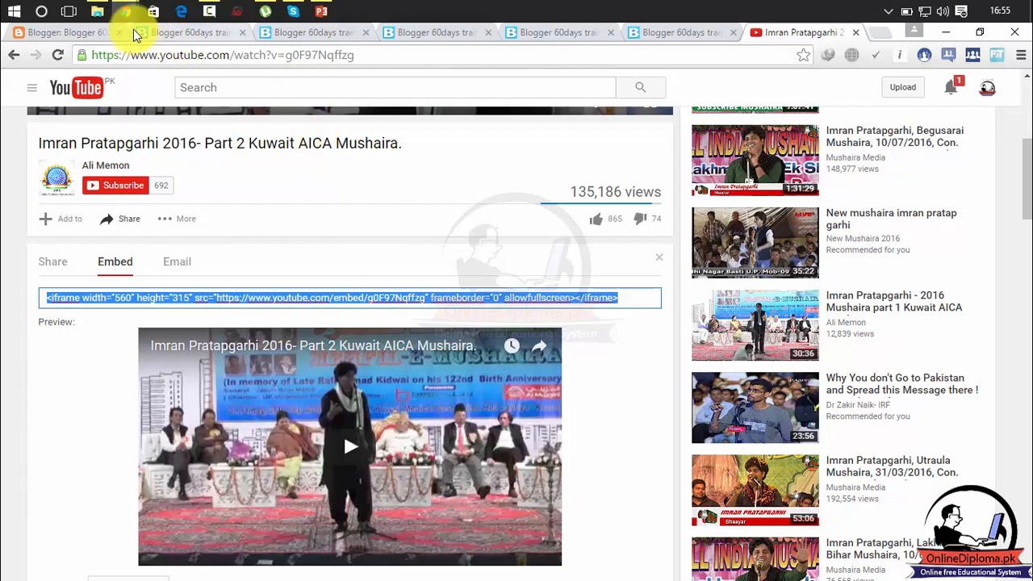
Step: Paste the embed code as the content of the open HTML/JavaScript gadget and save the gadget
mouse_move(129, 13)
click(203, 79)
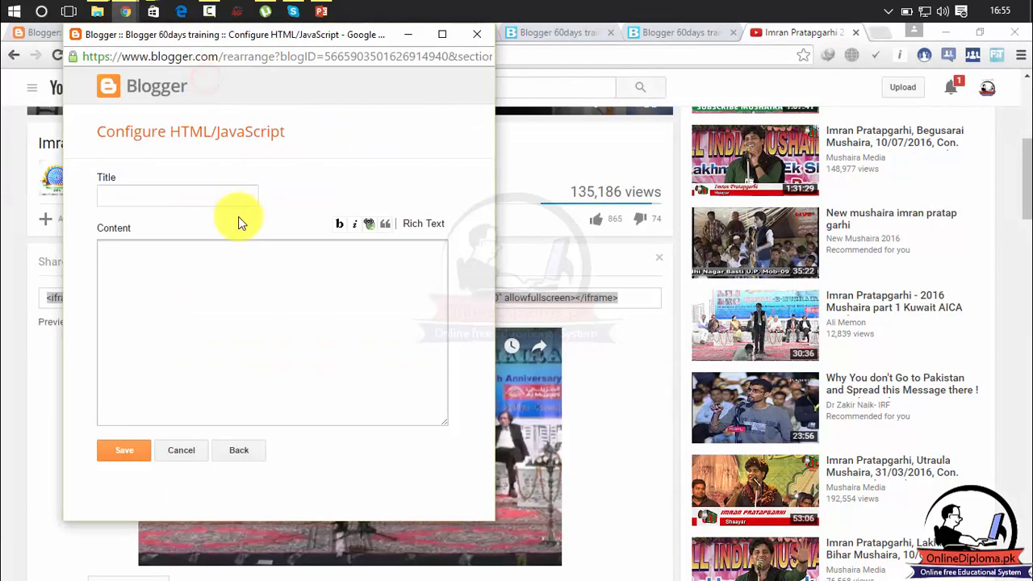
click(239, 307)
key(ctrl+v)
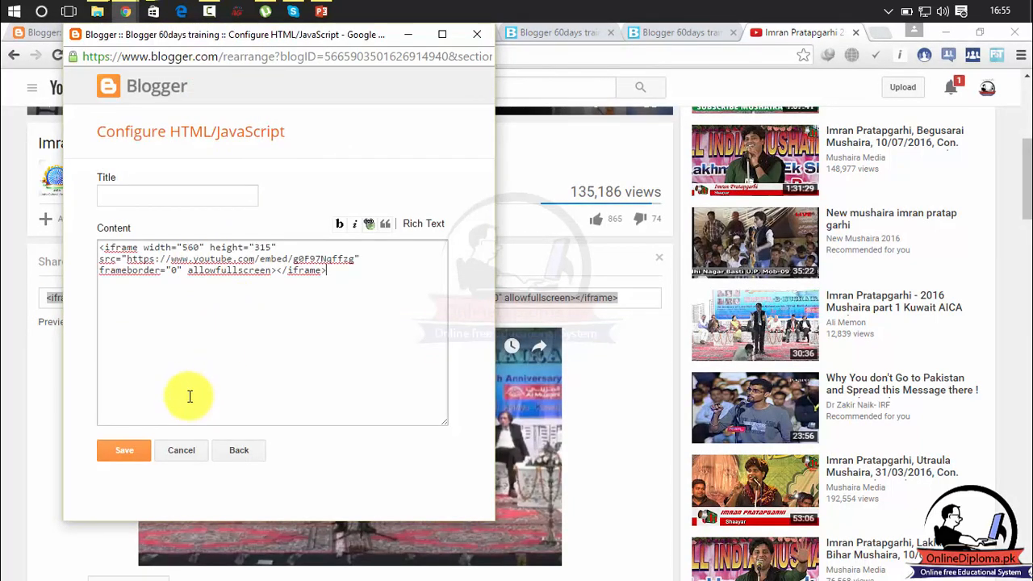
click(146, 450)
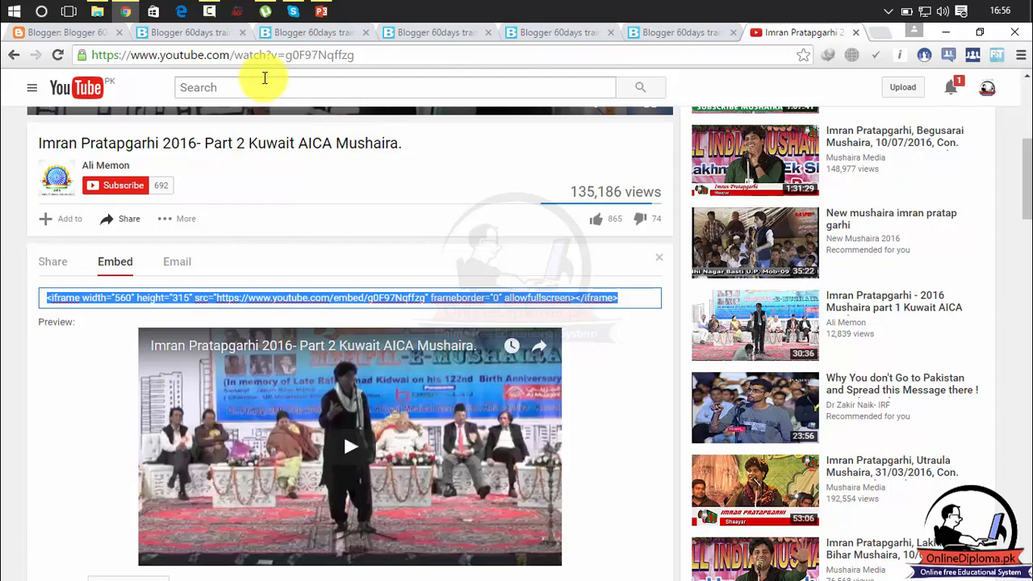
Step: Reload the live blog, check how the embedded video fits the sidebar, and return to the Blogger layout
click(202, 33)
click(57, 55)
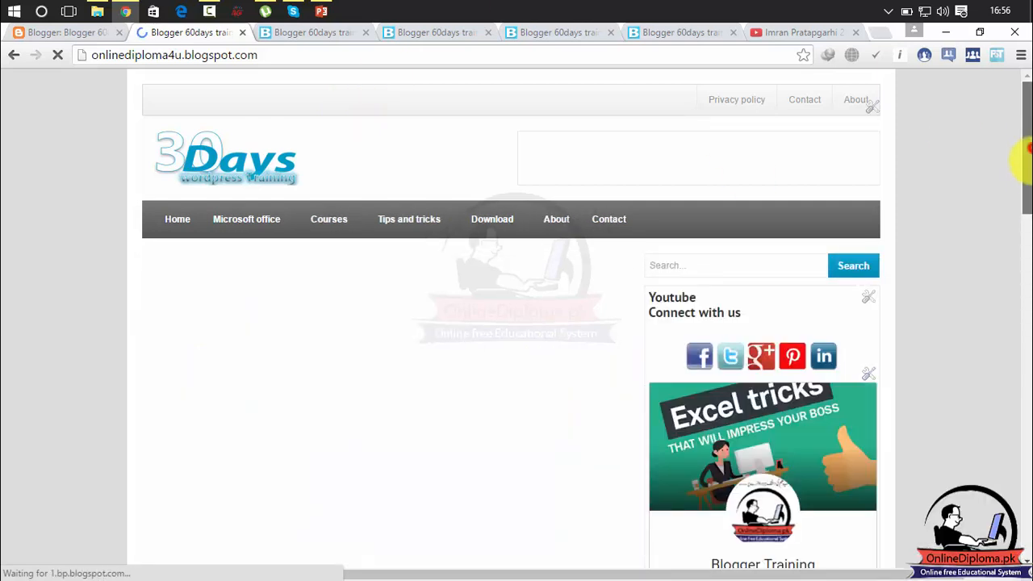
drag(1024, 157, 1022, 284)
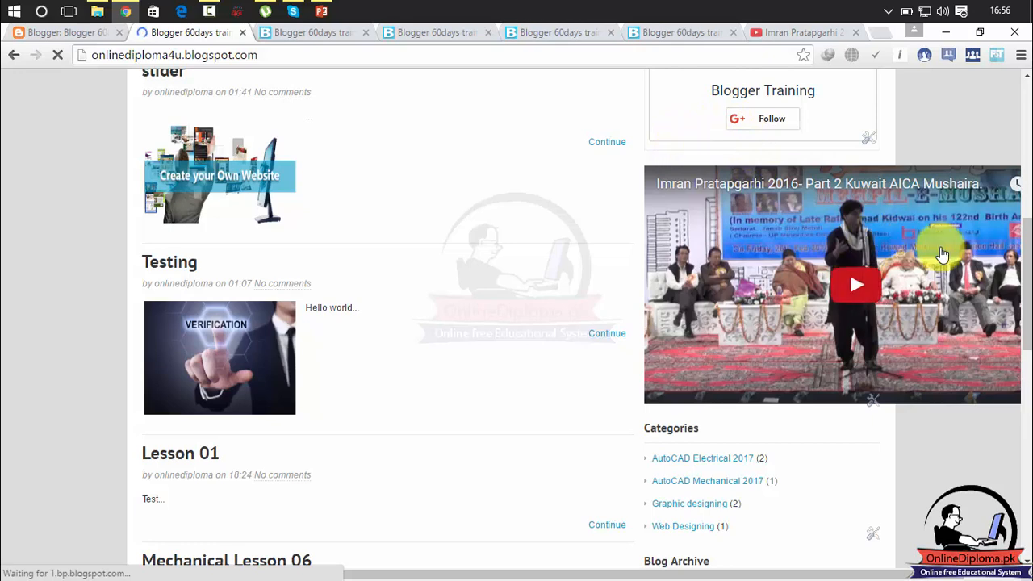
click(89, 31)
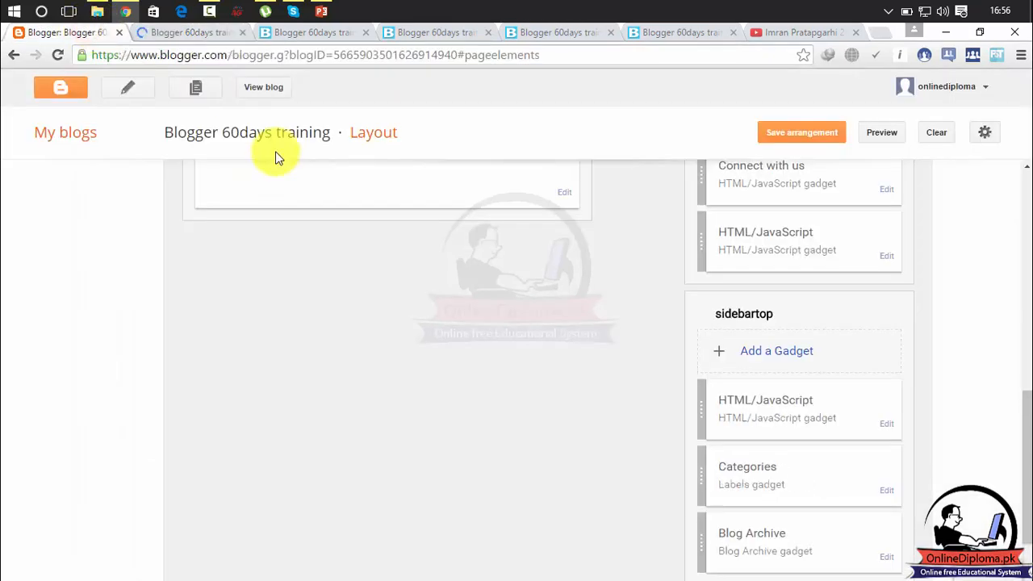
drag(1015, 404, 1025, 284)
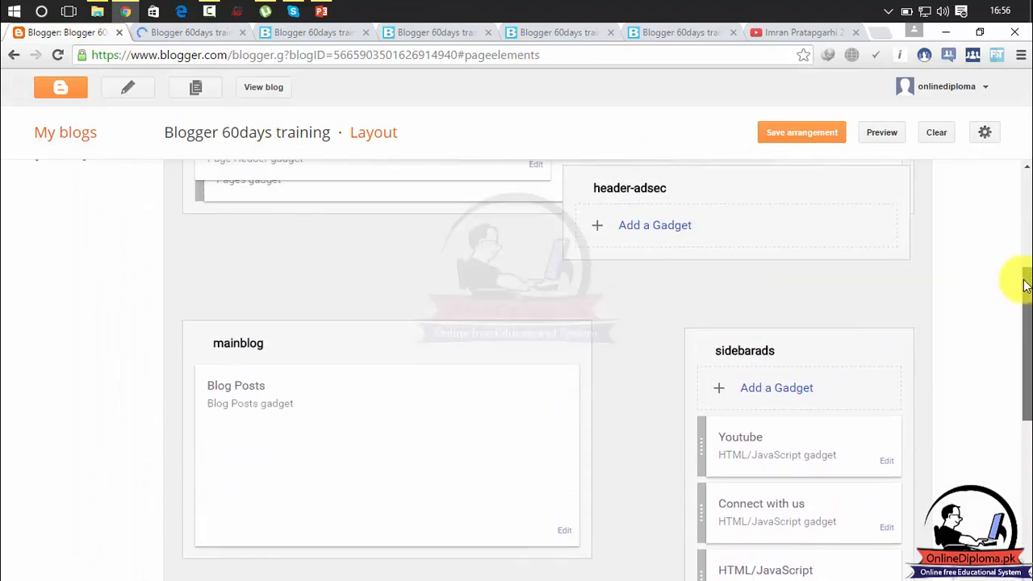
Step: Back on the YouTube video page, switch the embed's video size to custom and set it to 300 × 169
click(779, 31)
drag(1023, 190, 1024, 242)
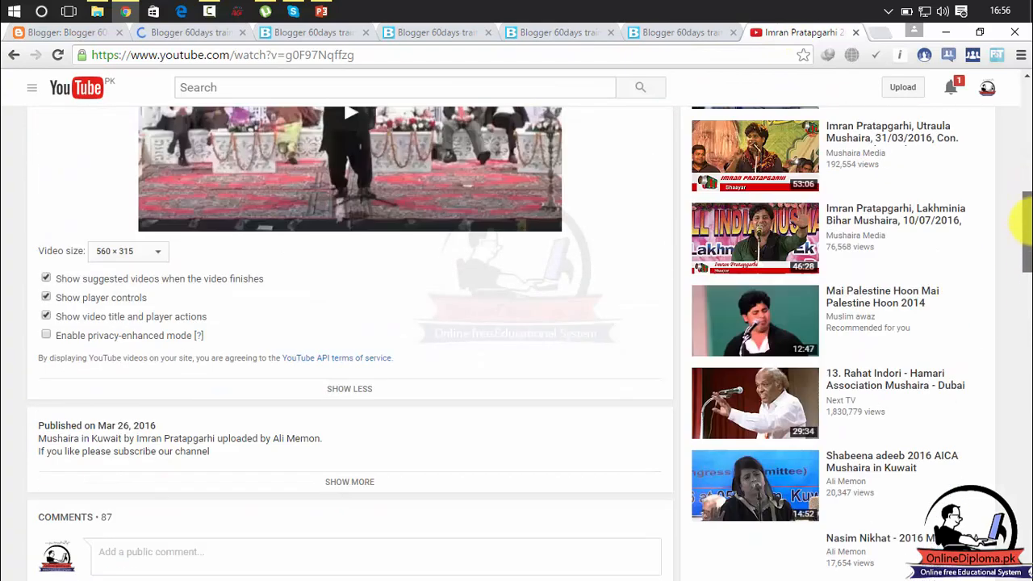
click(155, 253)
click(142, 323)
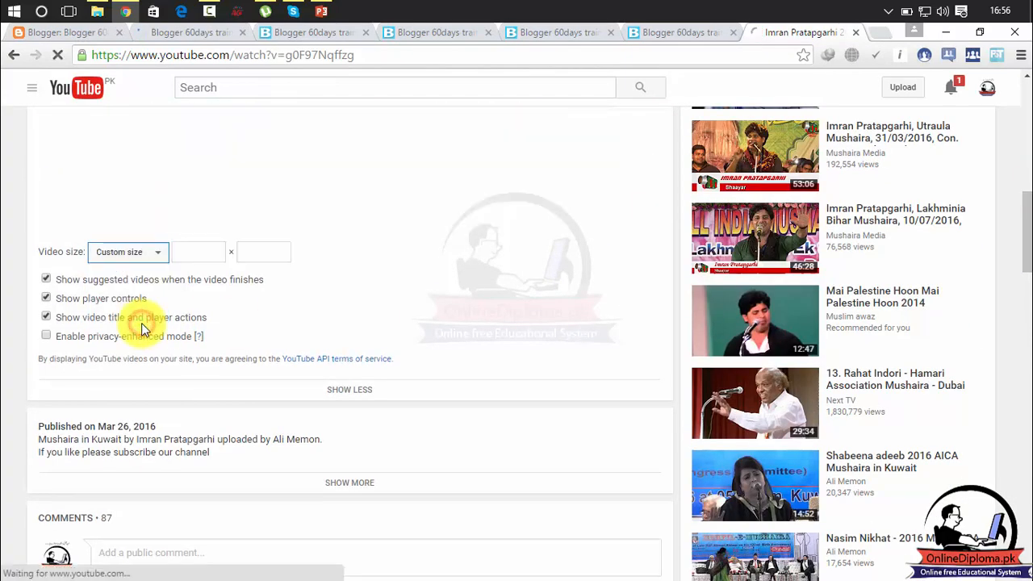
click(193, 258)
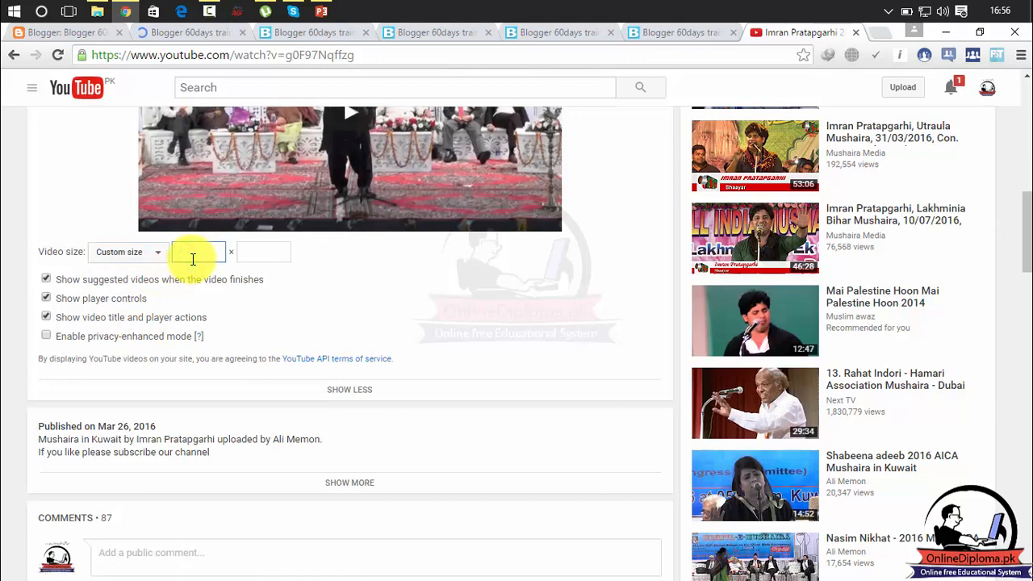
text(300)
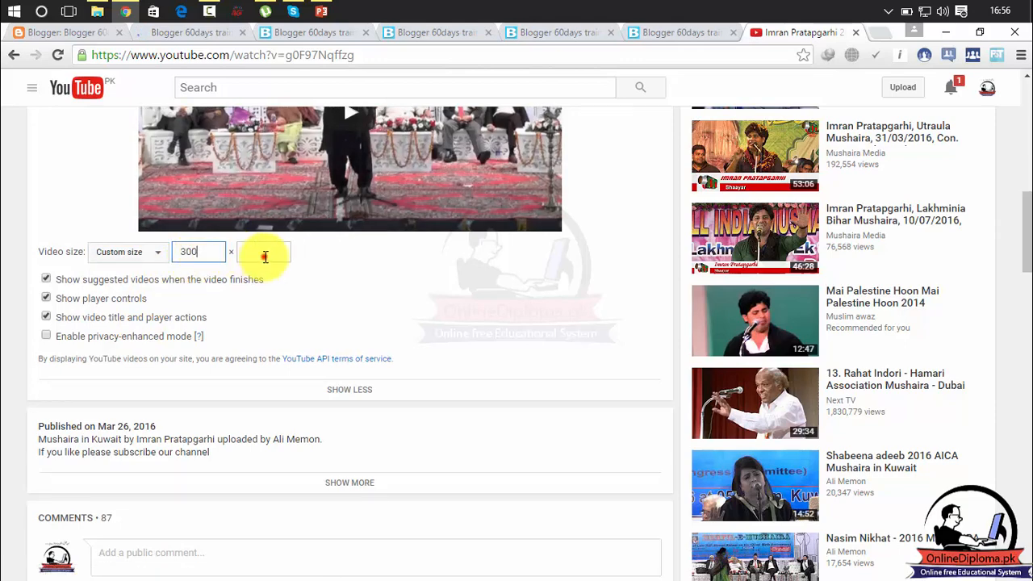
click(265, 256)
text(169)
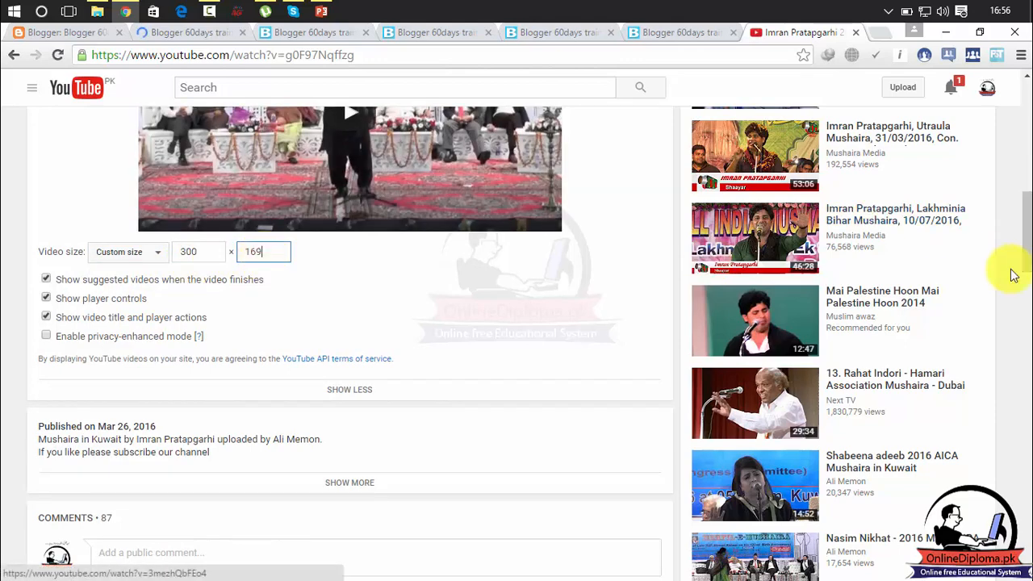
scroll(1014, 275, up, 2)
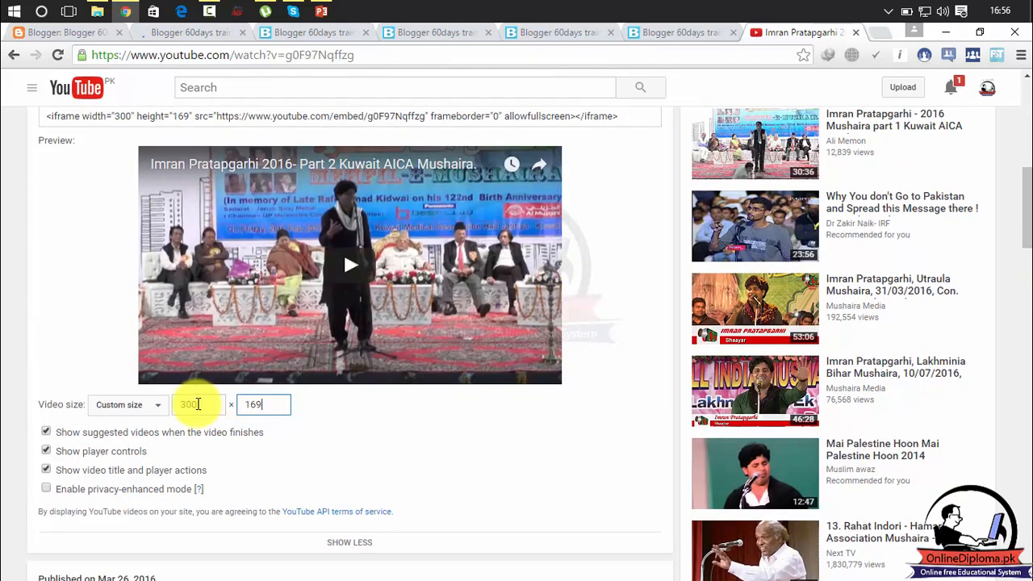
Step: Reduce the embed's custom width to 200
drag(197, 404, 164, 411)
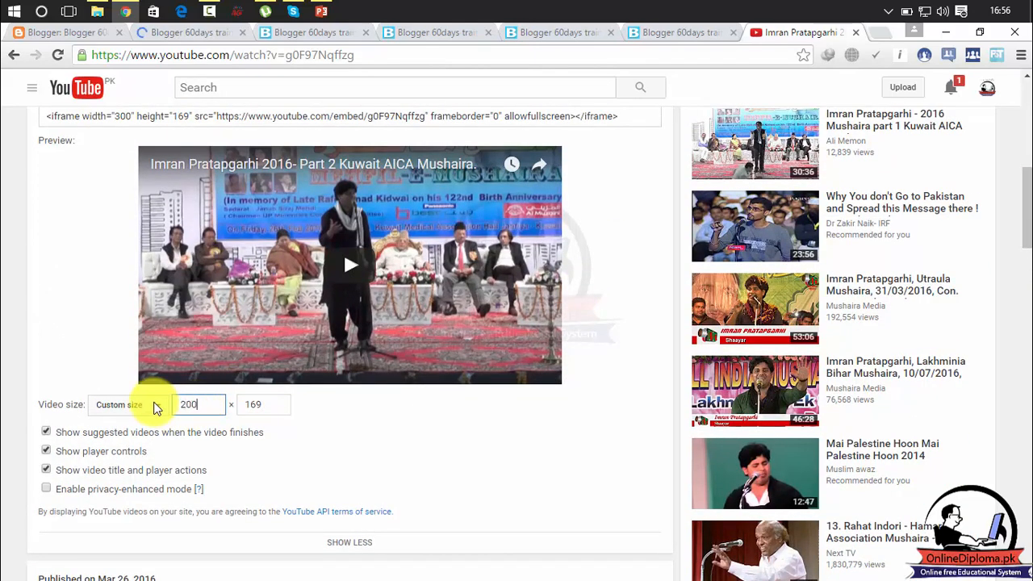
click(376, 415)
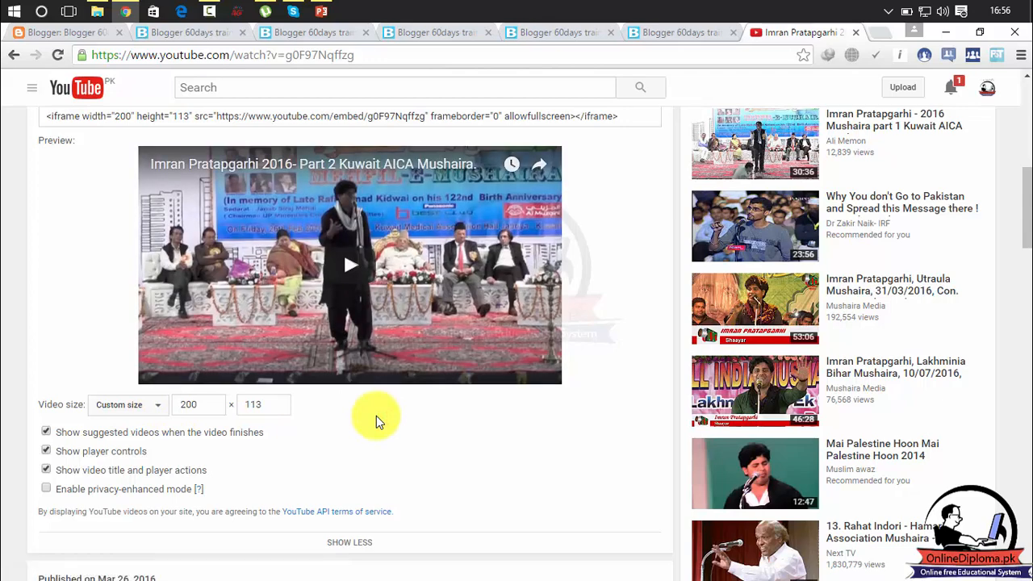
Step: Try to set the embed's custom width to 150
drag(208, 406, 142, 413)
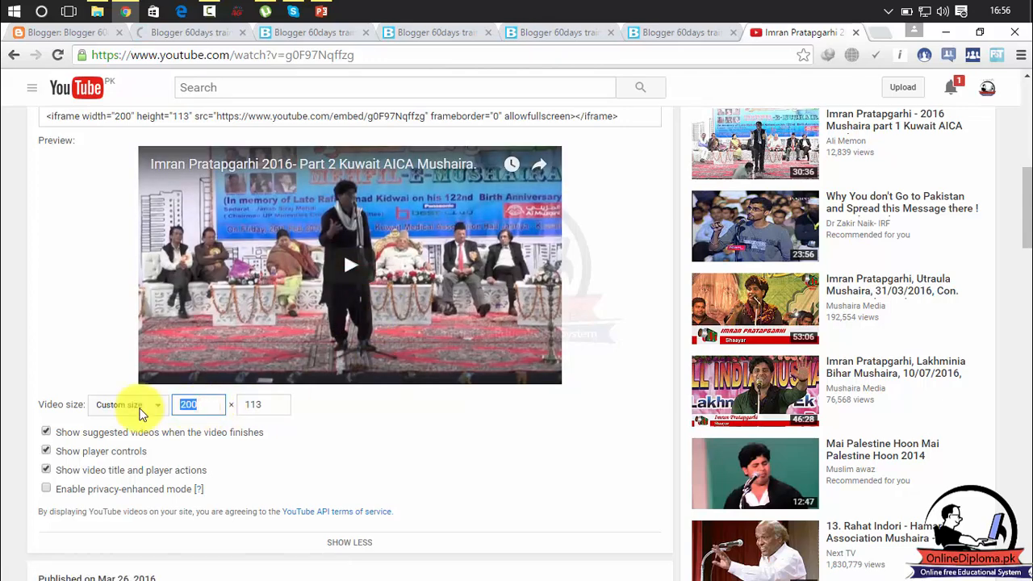
click(321, 419)
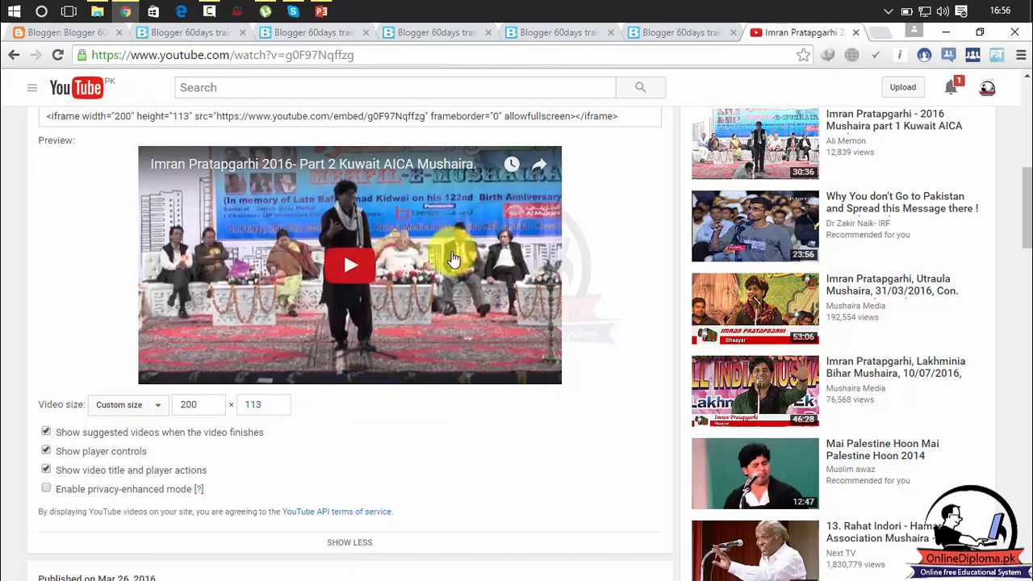
double_click(200, 407)
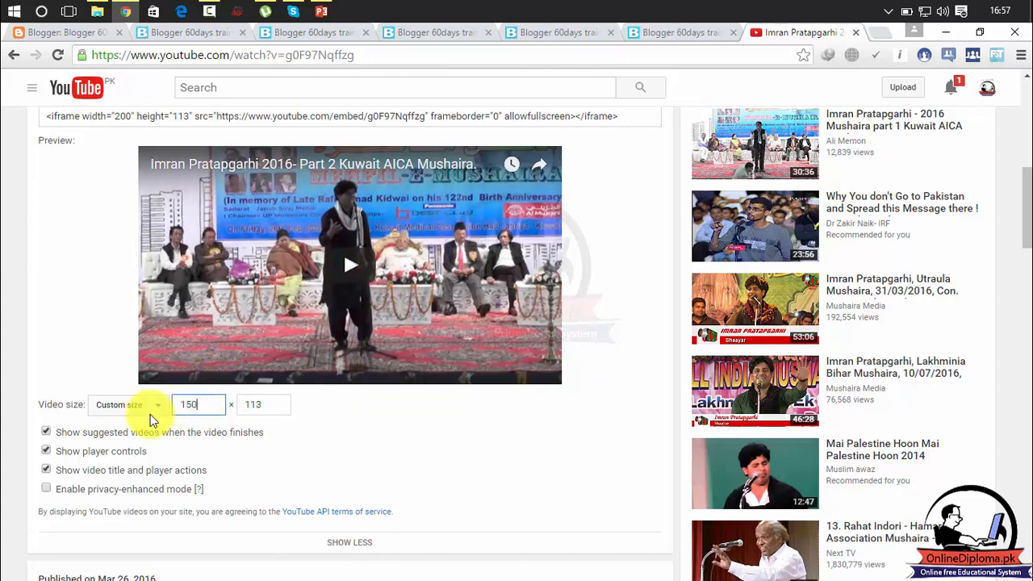
click(434, 425)
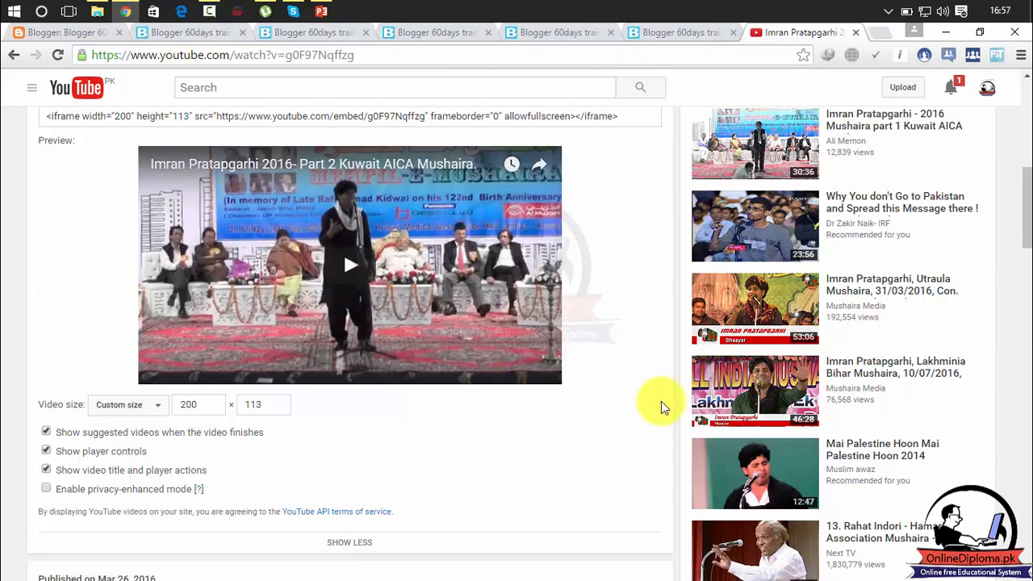
Step: Enable privacy-enhanced mode for the embed and copy the updated embed code
drag(1025, 206, 1026, 218)
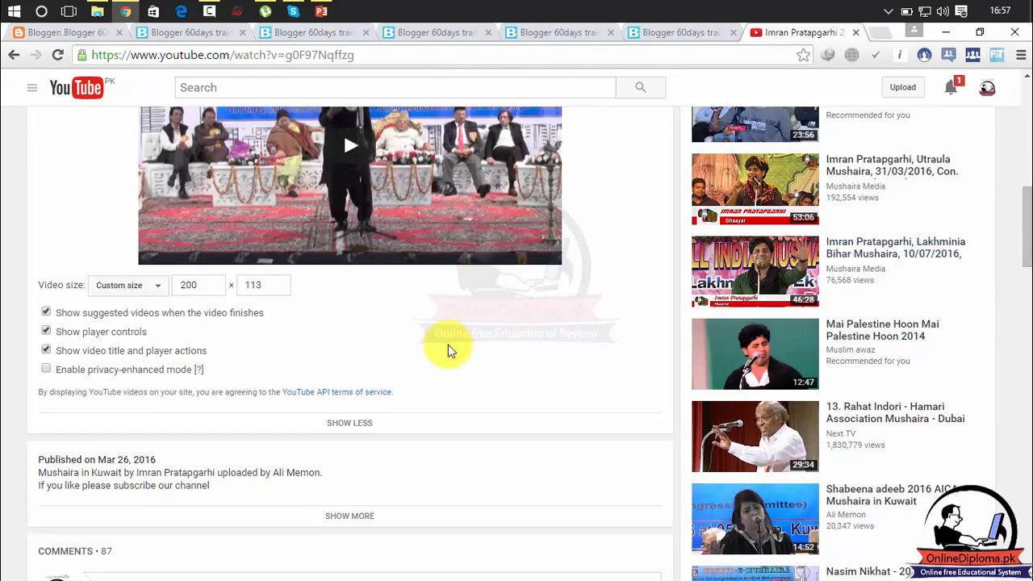
click(47, 369)
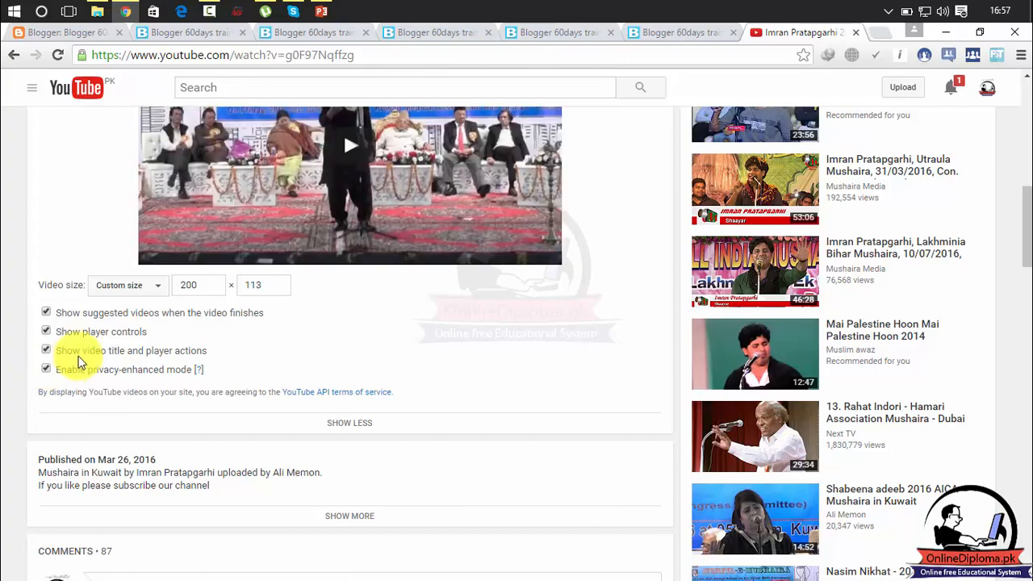
scroll(1027, 209, up, 5)
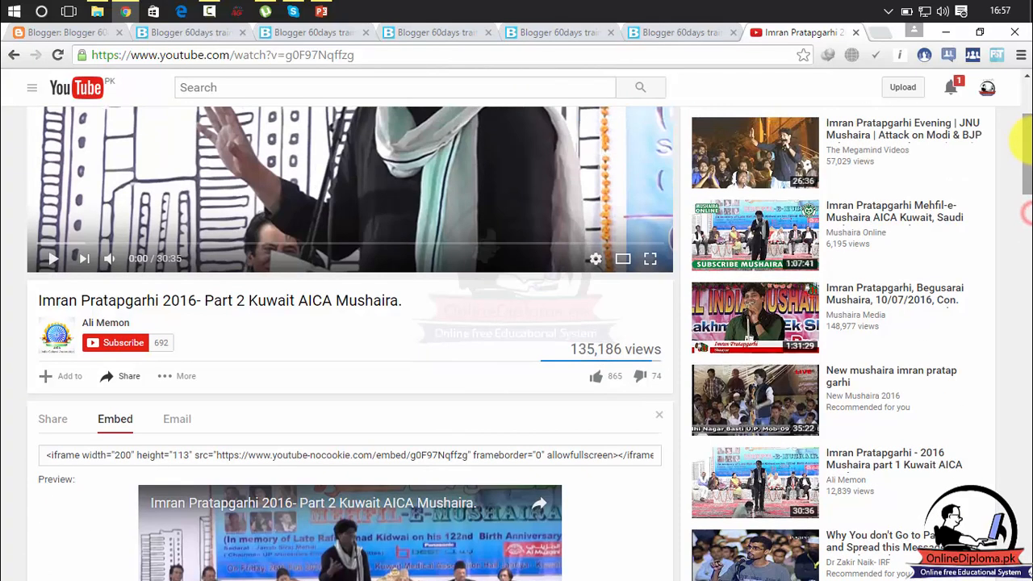
click(450, 457)
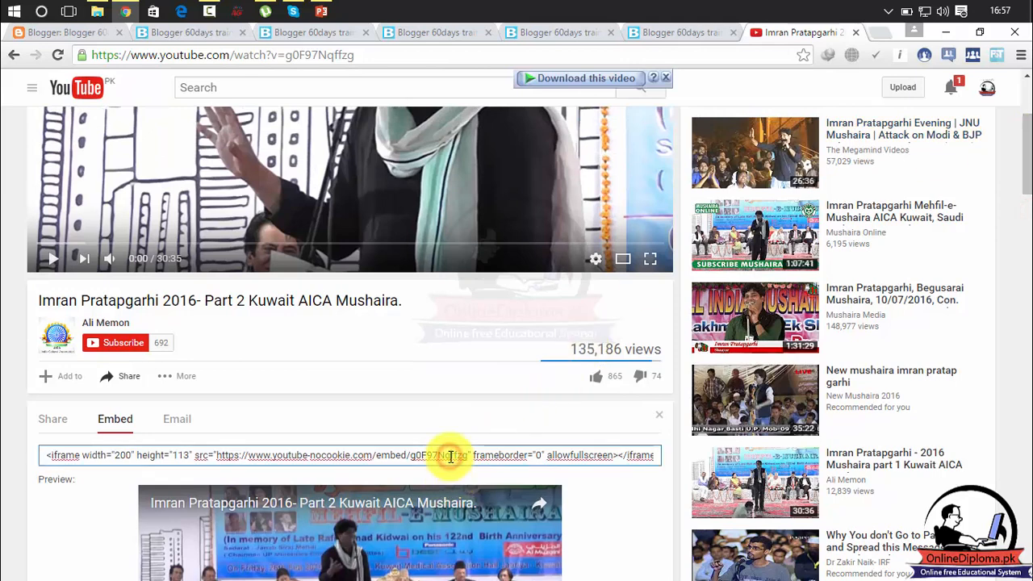
click(450, 457)
key(ctrl+c)
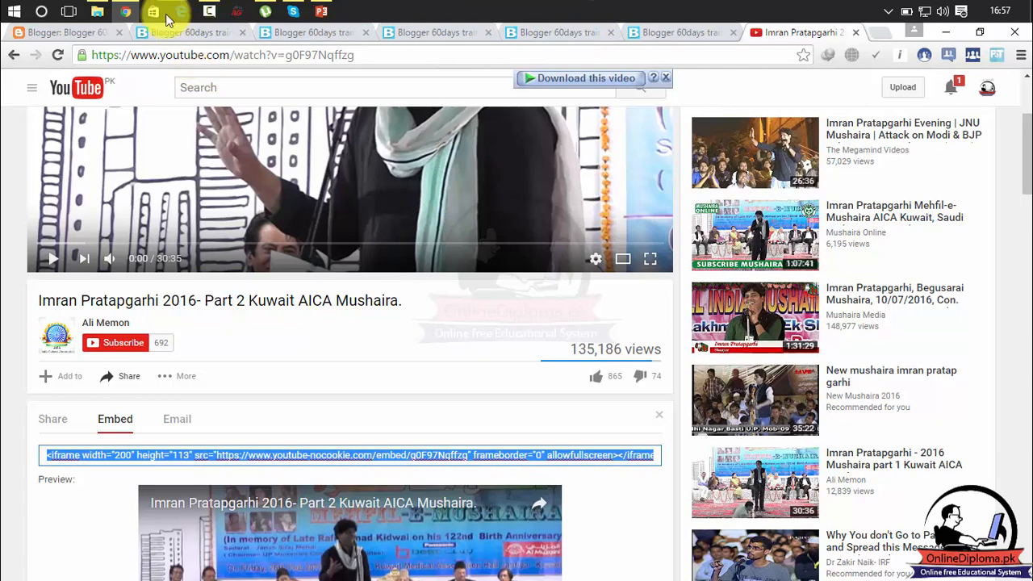
Step: Replace the sidebarads Youtube gadget's content with the copied 200 × 113 embed code, save it, and open the live blog
click(64, 32)
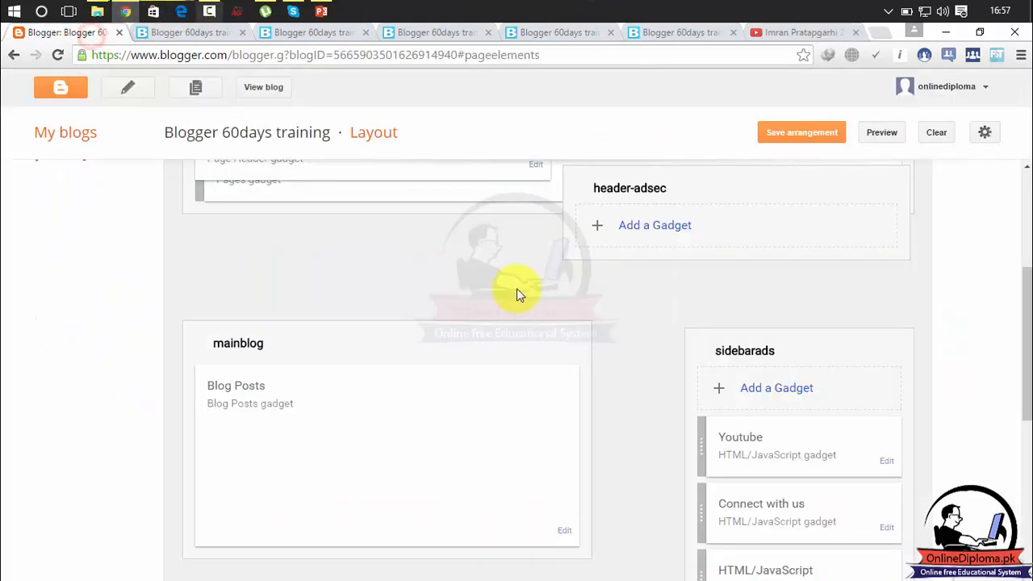
drag(517, 288, 983, 352)
click(887, 464)
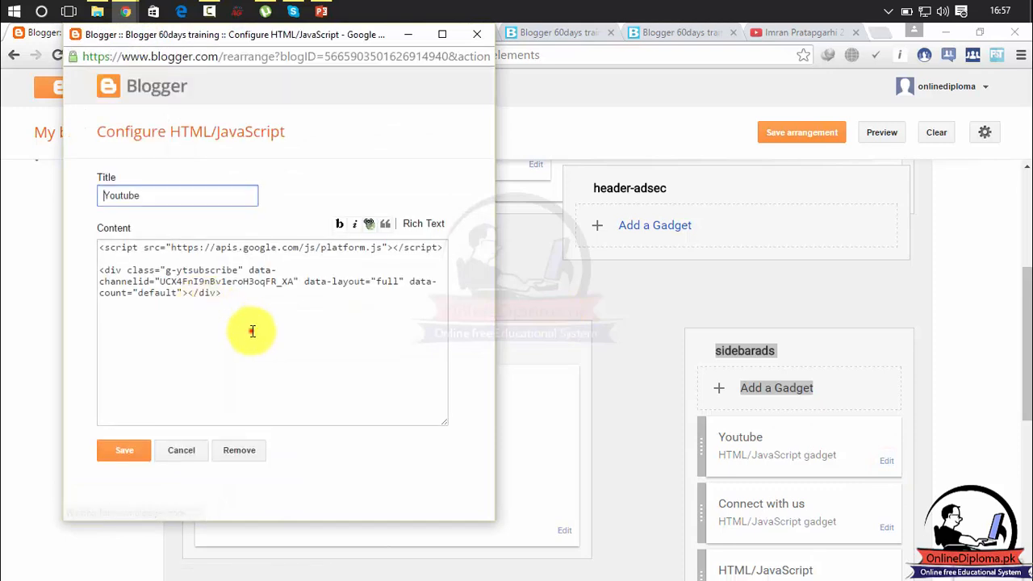
click(253, 331)
key(ctrl+a)
click(253, 331)
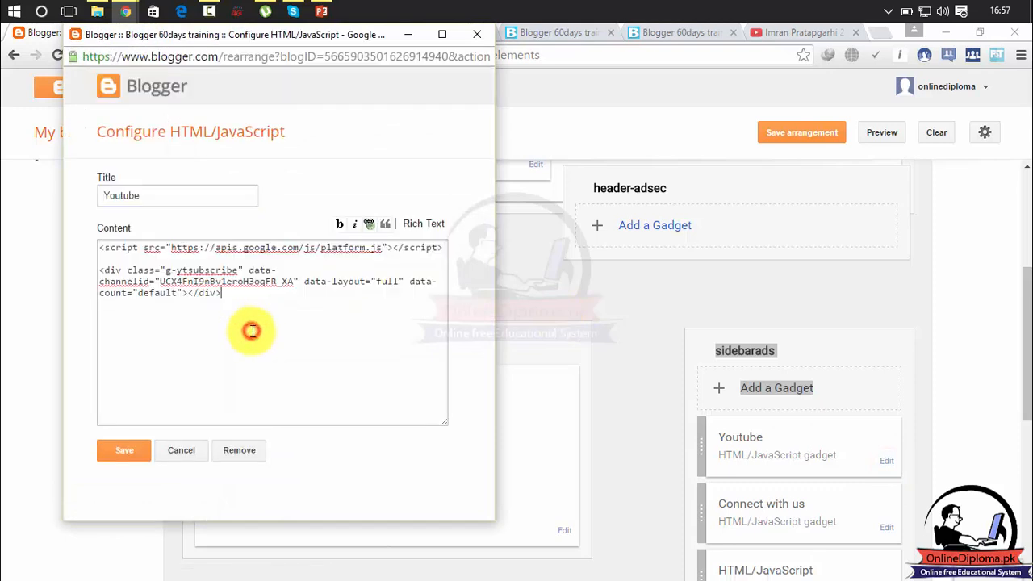
key(ctrl+a)
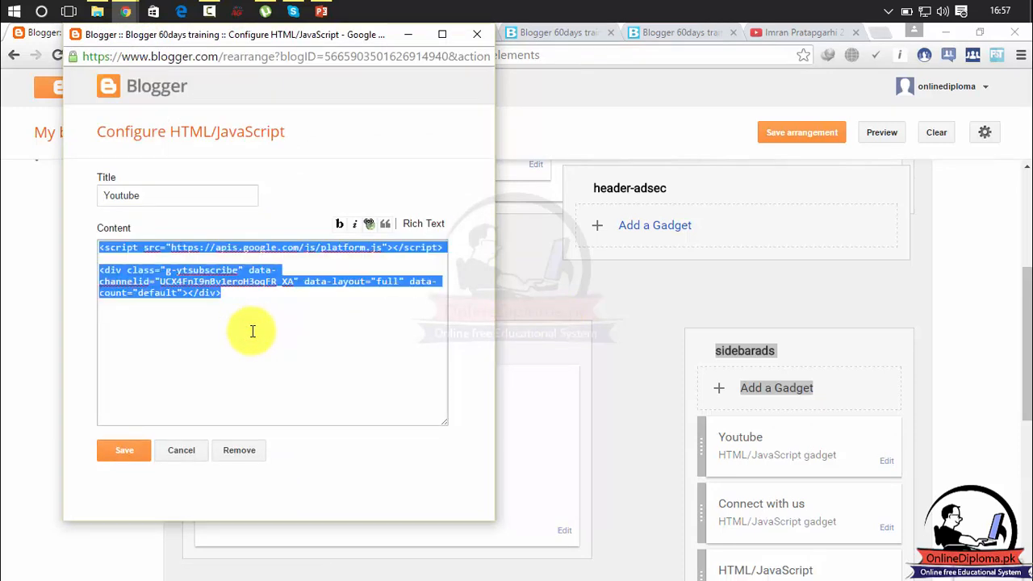
key(BackSpace)
key(ctrl+v)
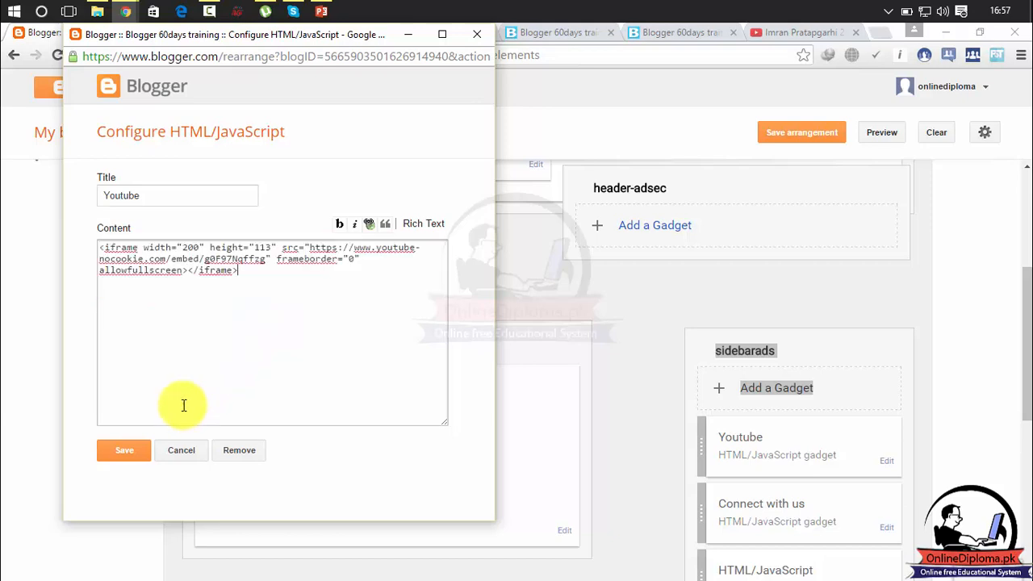
click(129, 457)
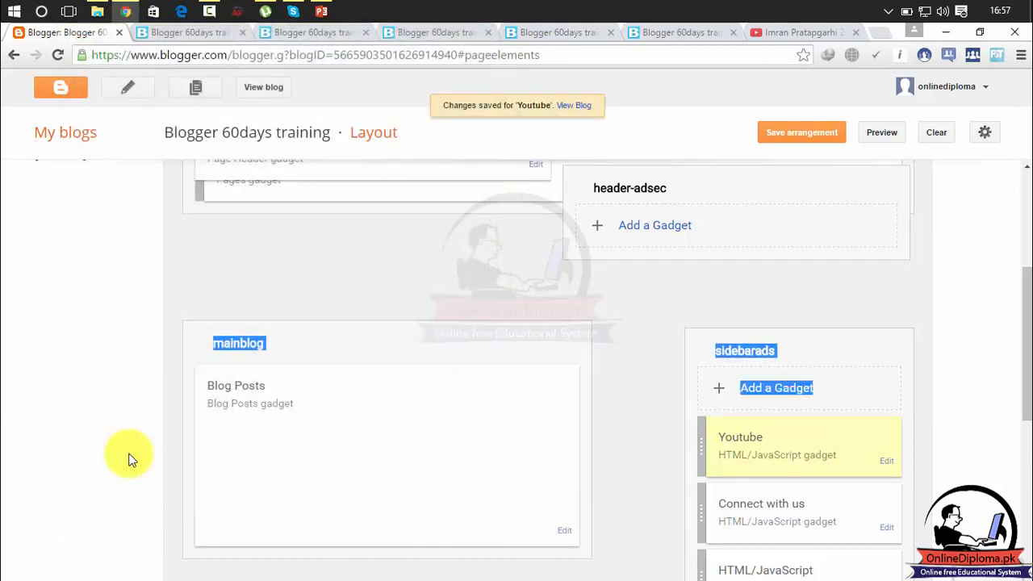
click(268, 88)
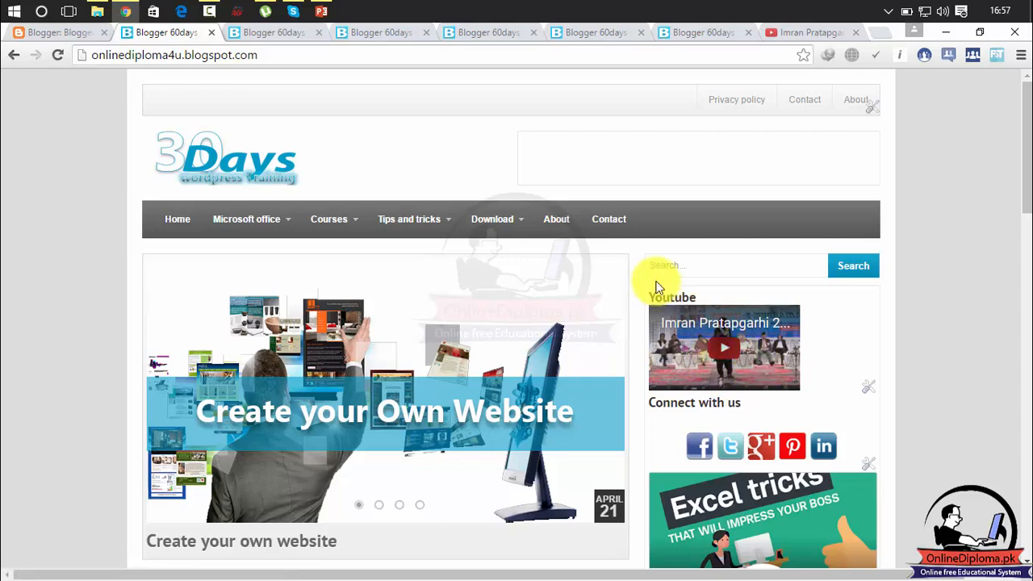
Step: Back on the YouTube video page, set the embed's custom width to 300 and copy the updated embed code
click(831, 34)
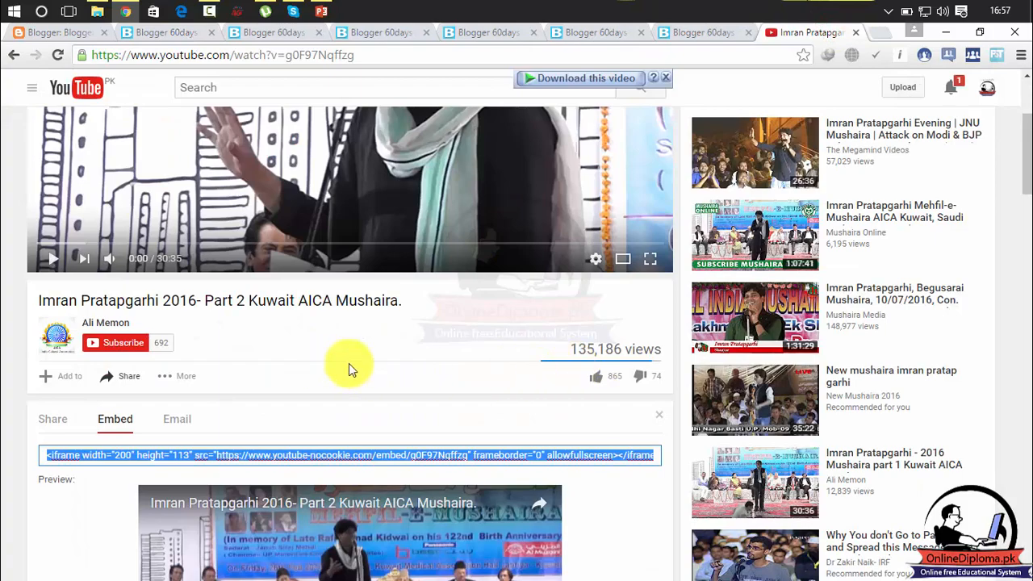
drag(1026, 161, 1026, 222)
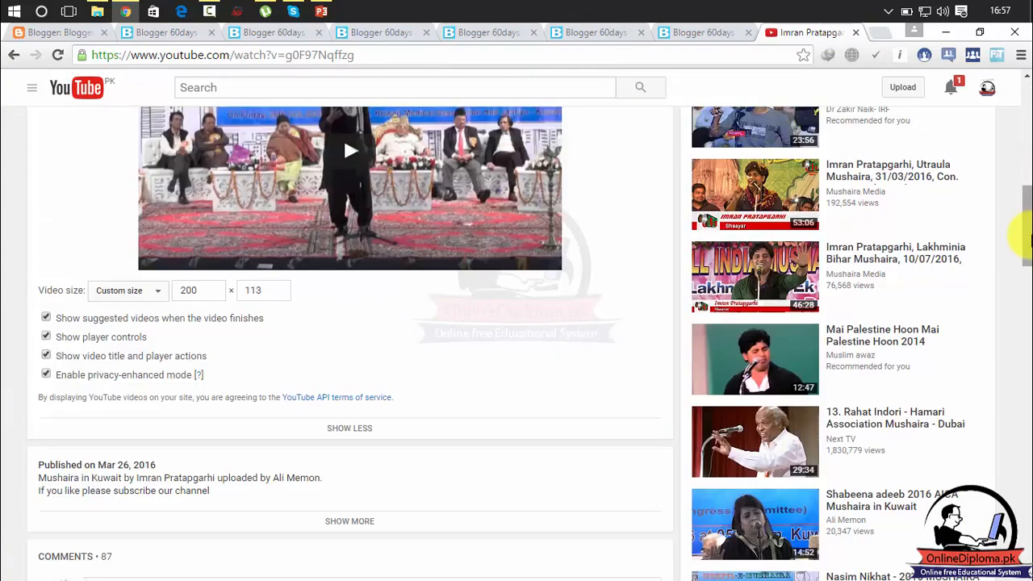
click(204, 291)
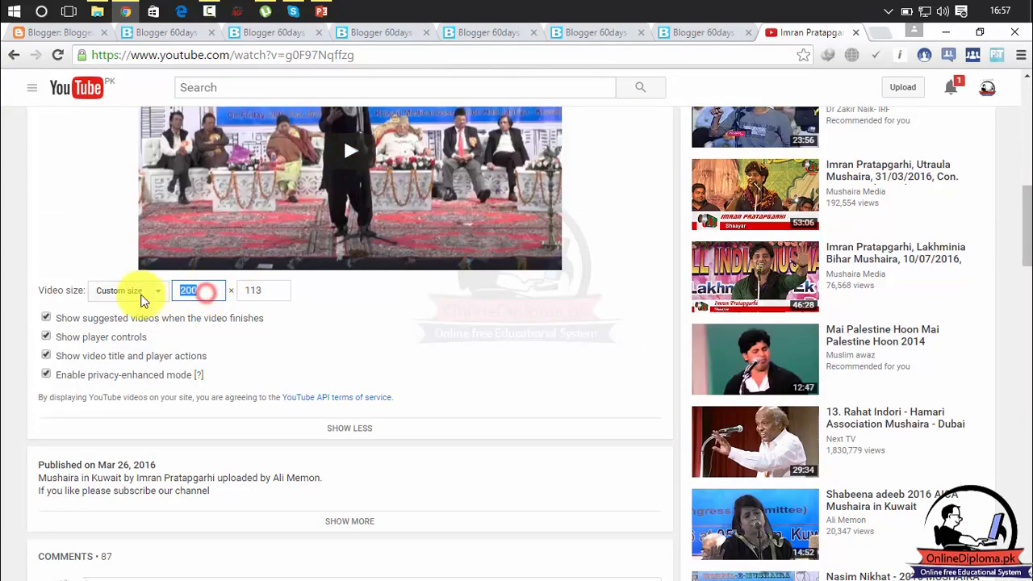
text(300)
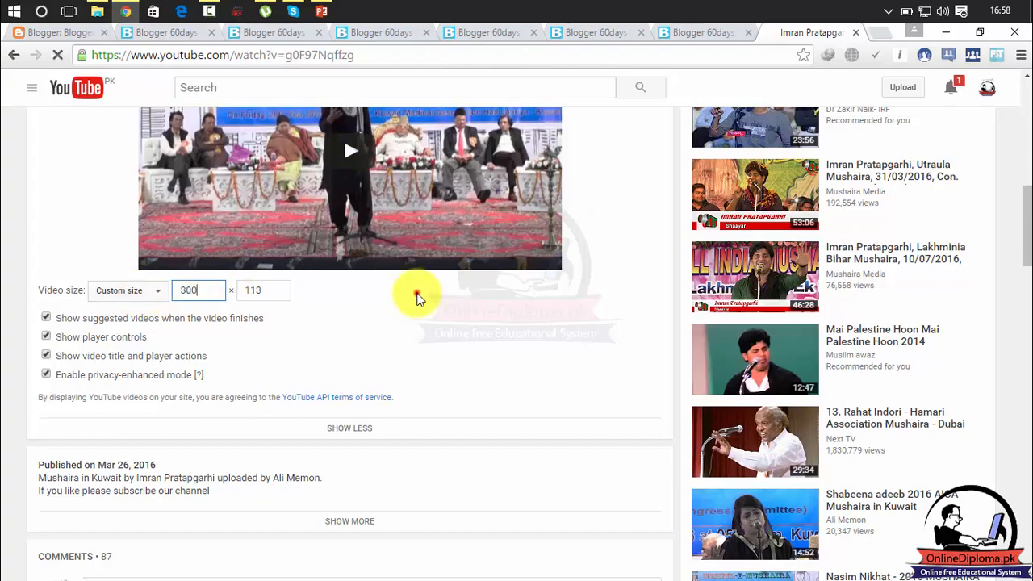
click(417, 297)
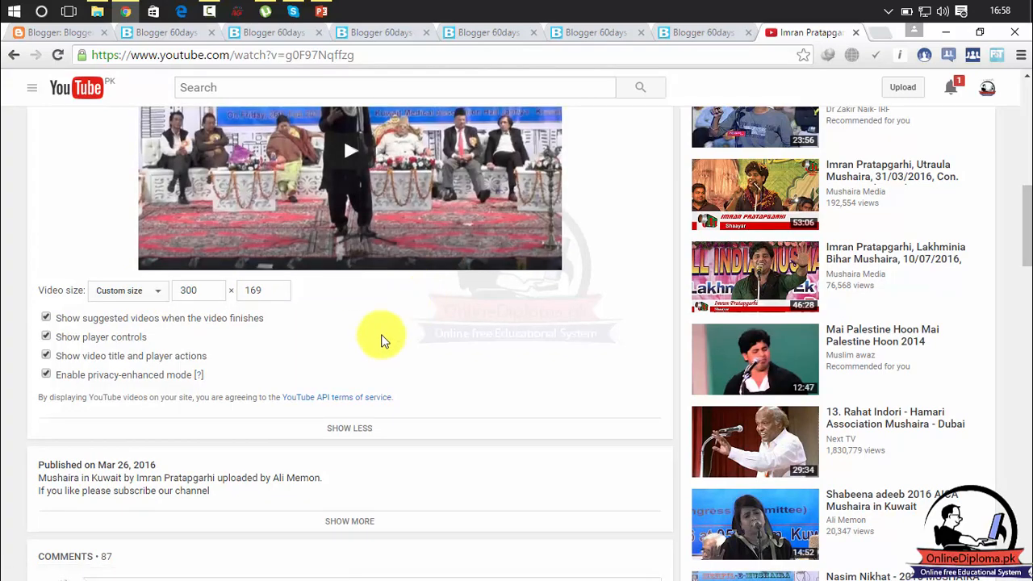
scroll(1026, 242, up, 2)
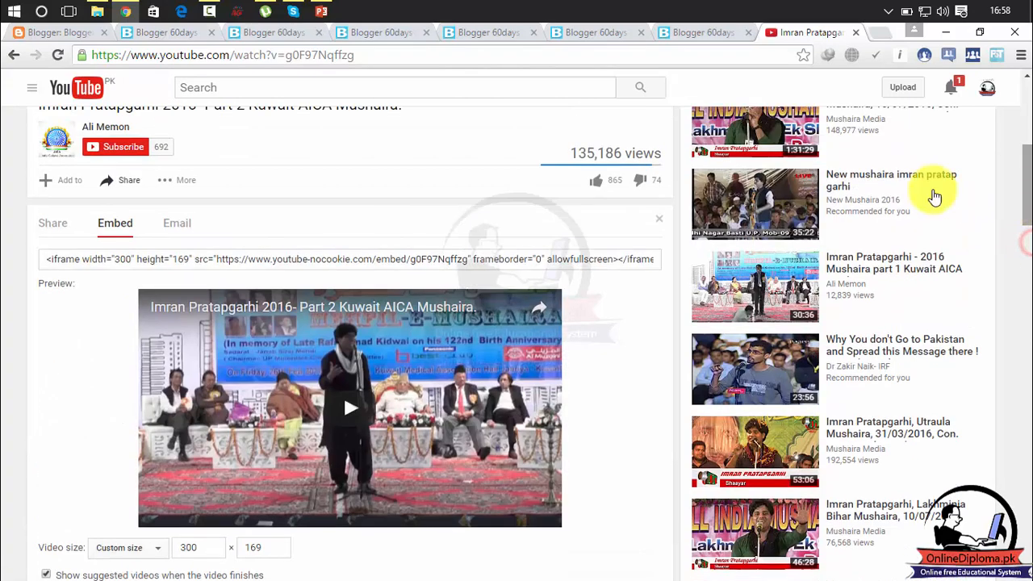
click(559, 257)
click(558, 256)
key(ctrl+c)
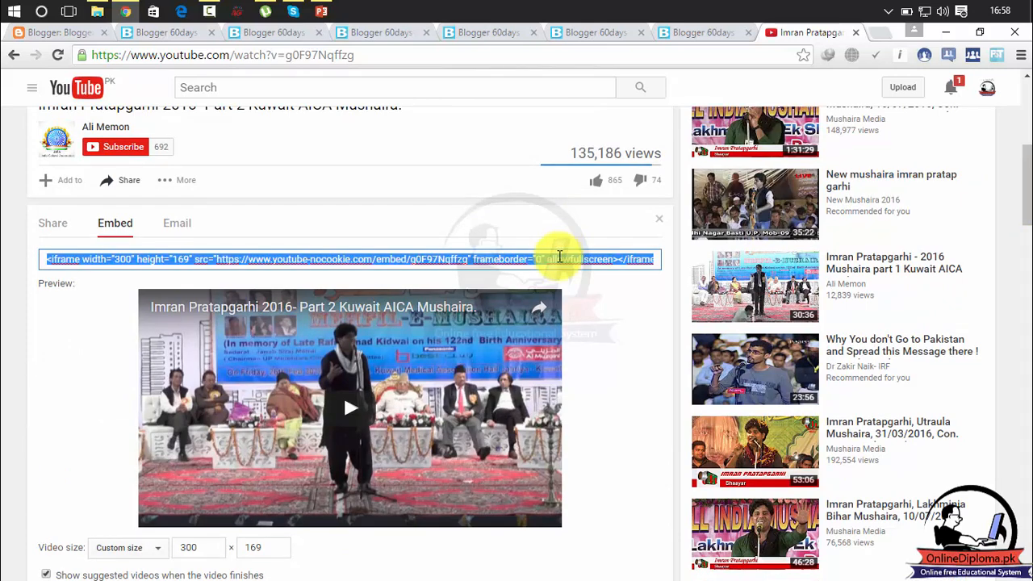
Step: Replace the Youtube gadget's content in the Blogger layout with the copied 300 × 169 embed code, saving the gadget and the arrangement
click(79, 34)
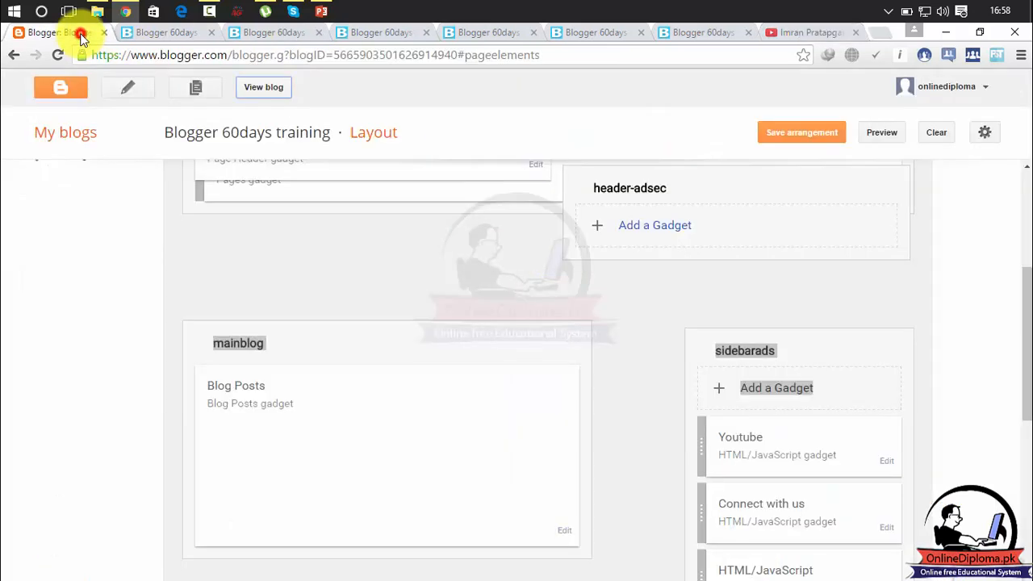
click(884, 461)
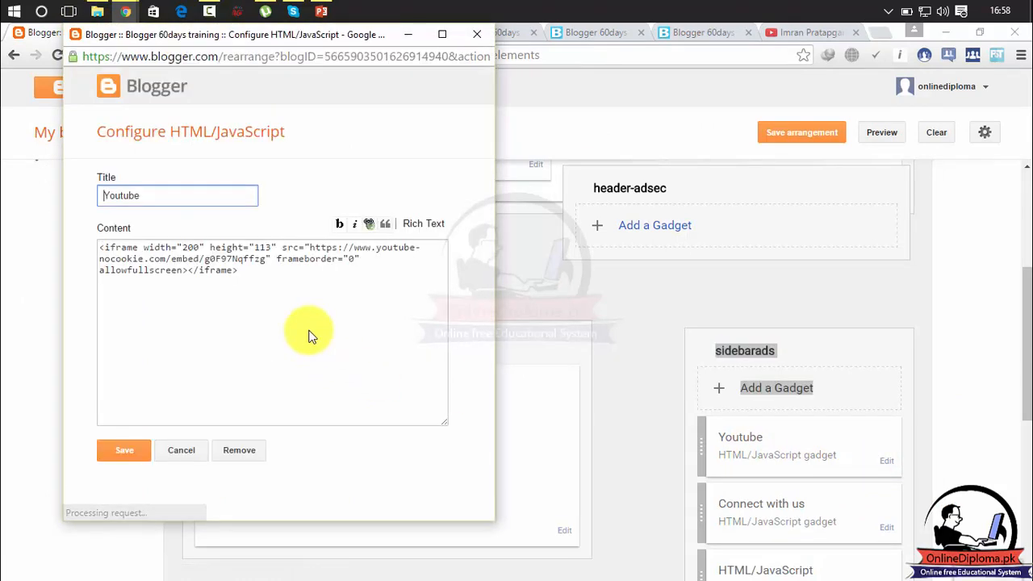
click(309, 330)
key(ctrl+a)
key(BackSpace)
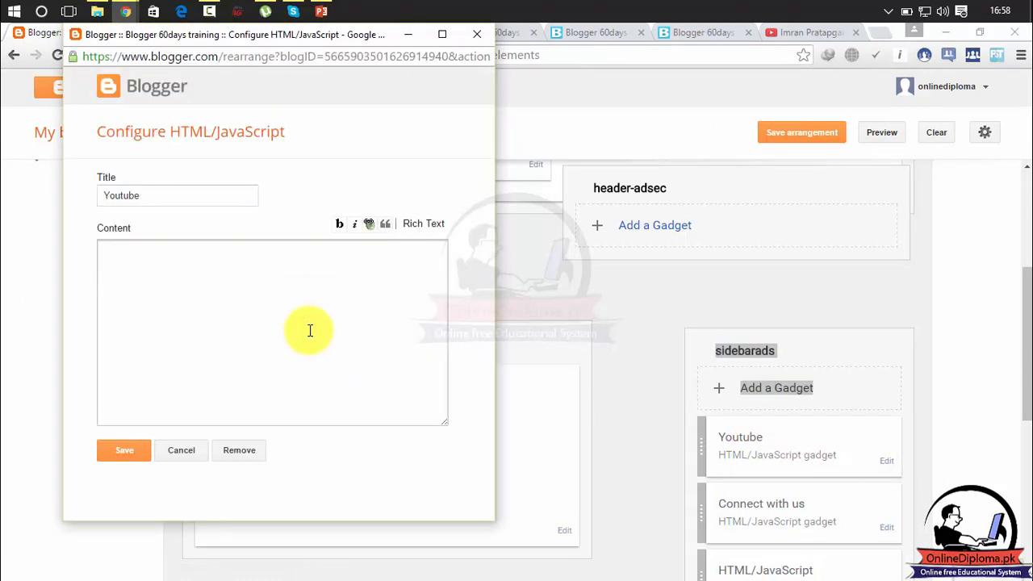
key(ctrl+v)
click(125, 451)
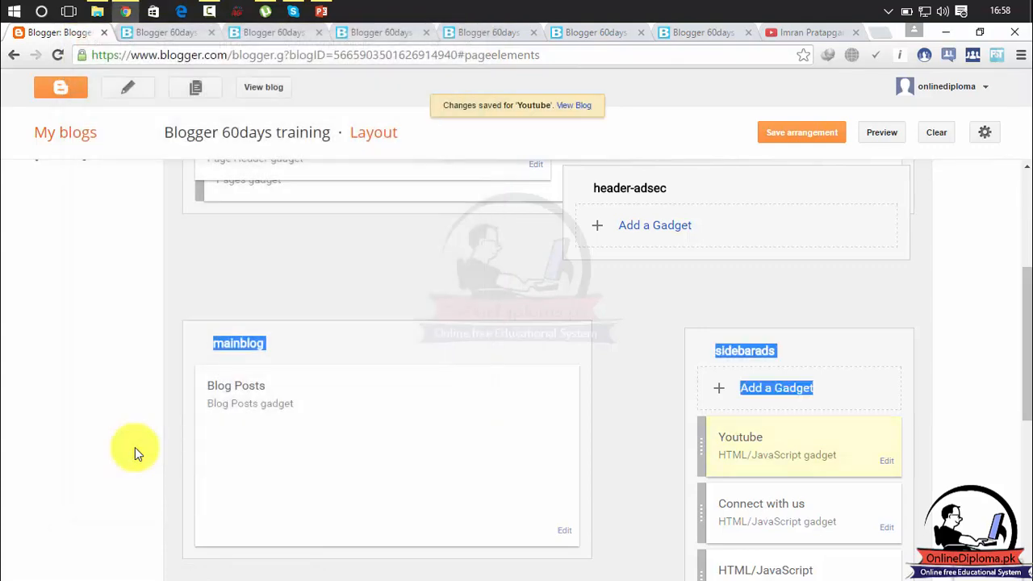
click(791, 133)
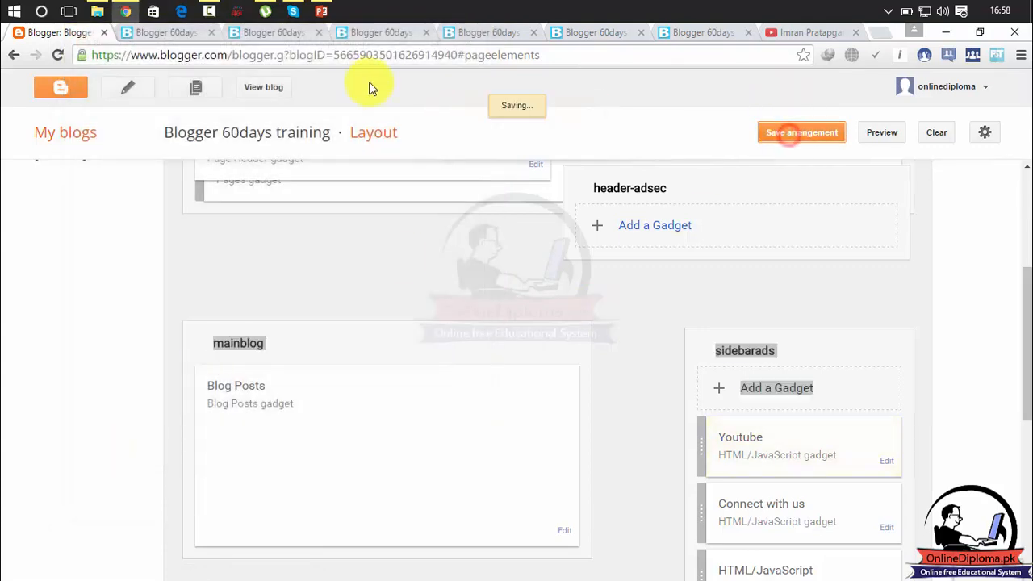
Step: Open the live blog, close two outdated blog tabs, and examine how the videos fit in the sidebar
click(254, 95)
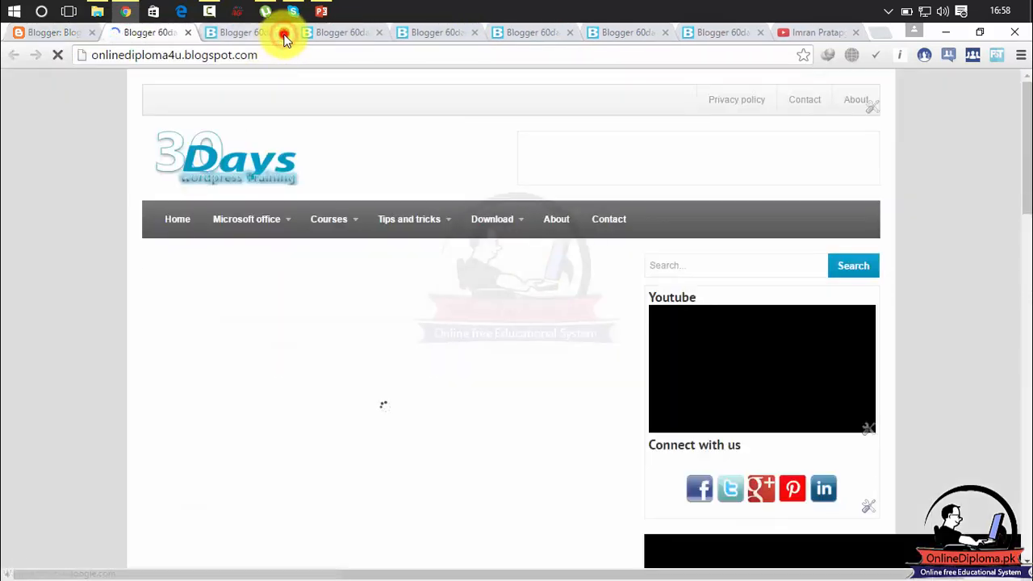
click(284, 33)
click(284, 36)
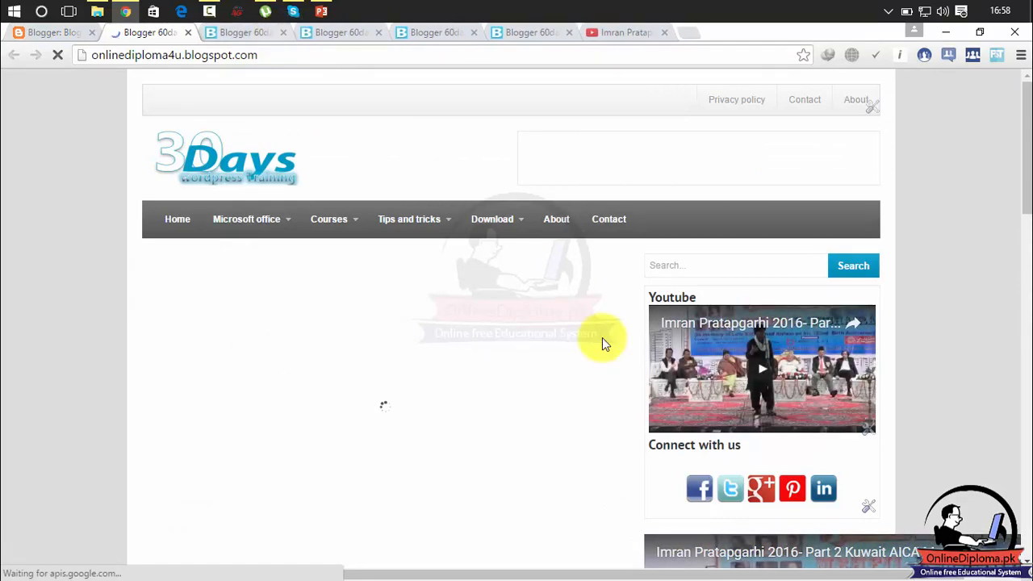
drag(1026, 141, 1026, 185)
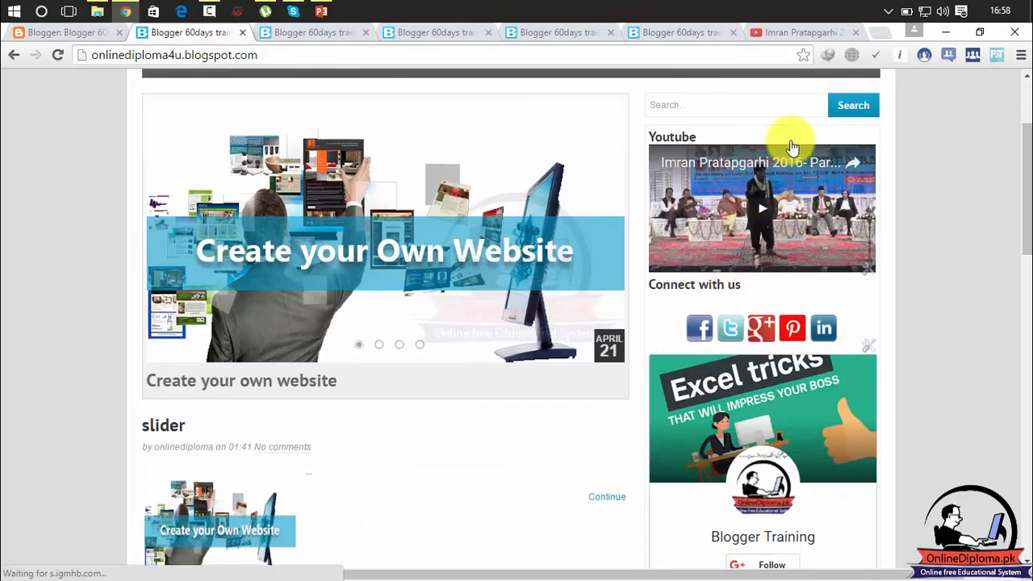
drag(1025, 190, 1008, 273)
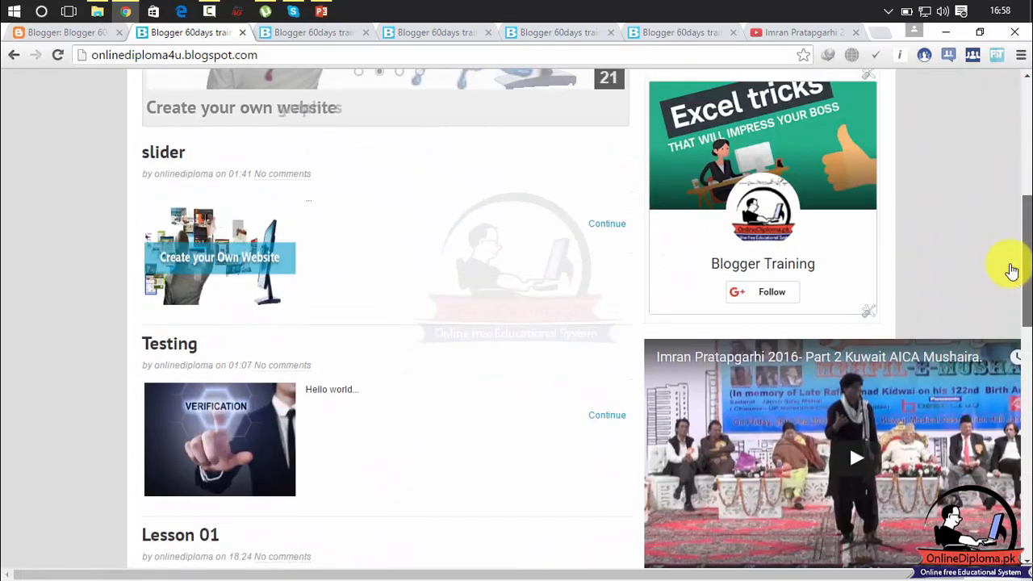
Step: Back in the Blogger layout, move the Youtube gadget below the other gadgets in the sidebarads section
click(73, 32)
click(998, 308)
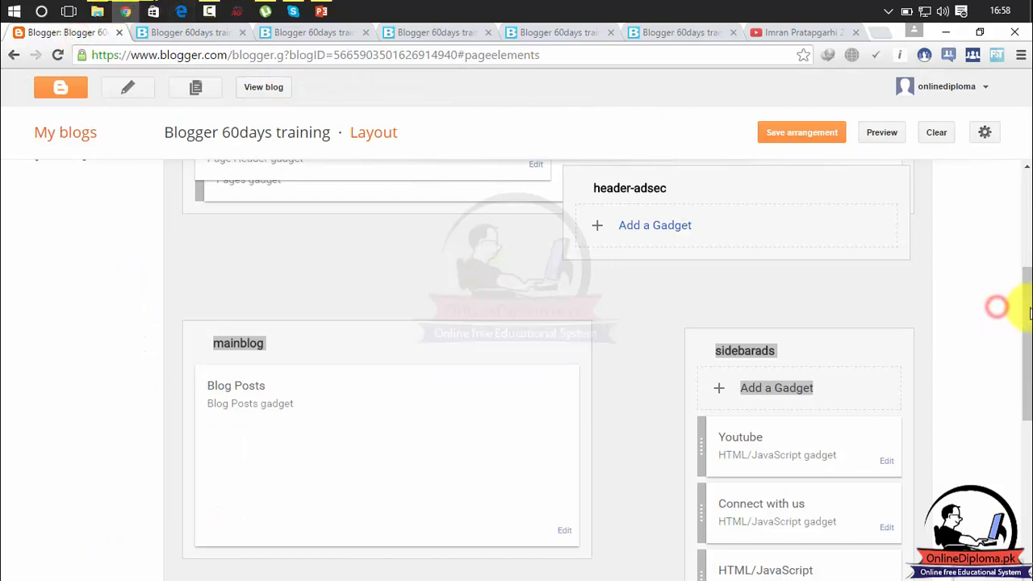
scroll(1024, 310, down, 2)
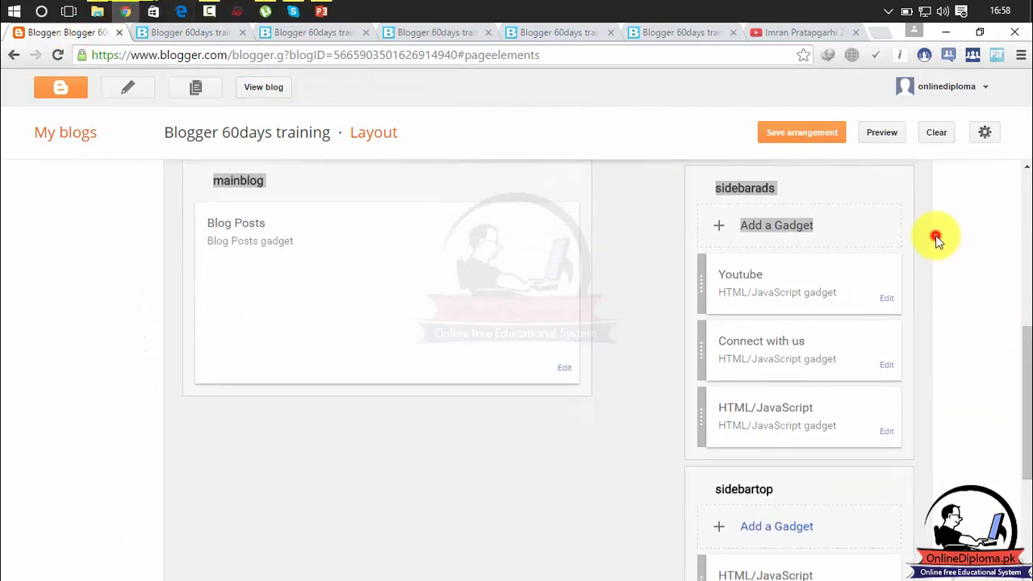
drag(791, 279, 803, 417)
click(999, 312)
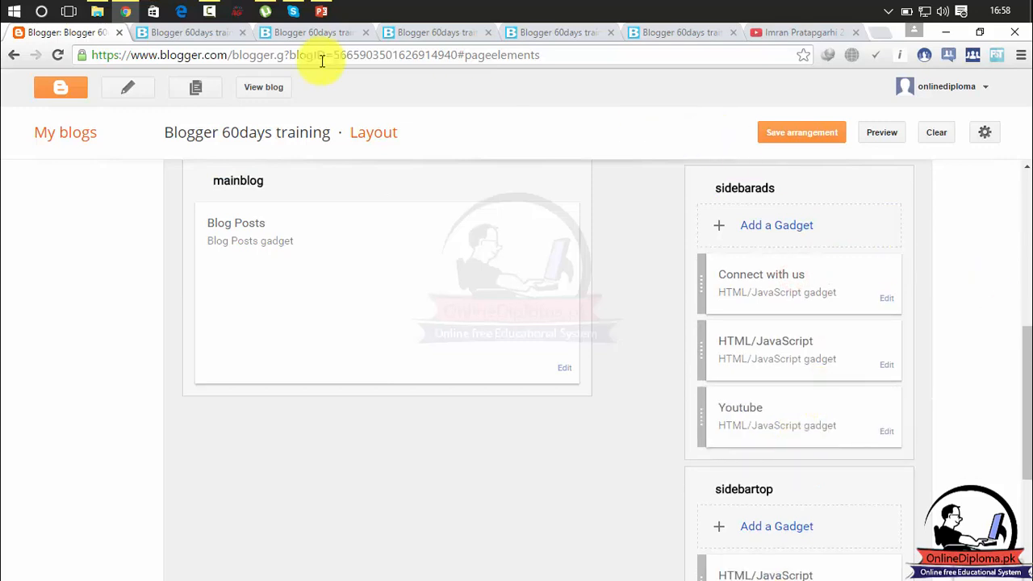
Step: Close all live blog tabs and the YouTube video tab, and save the rearranged layout
click(244, 32)
click(244, 32)
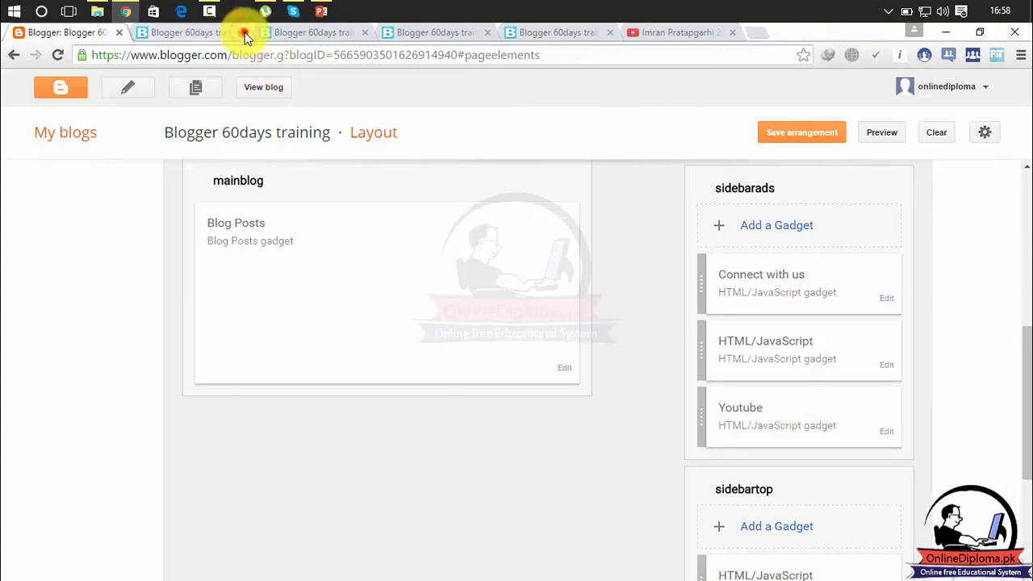
click(244, 32)
click(244, 32)
click(244, 32)
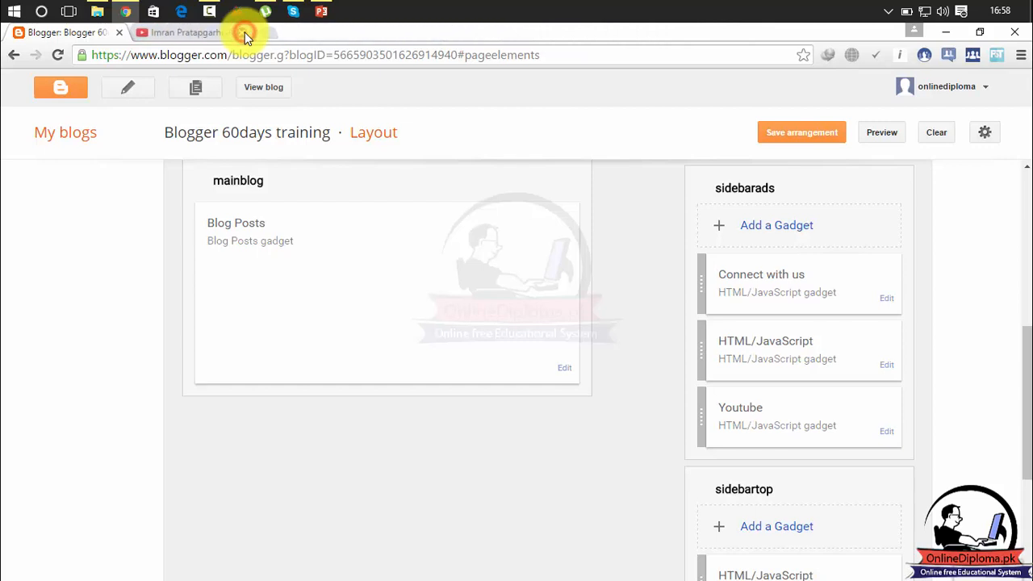
click(244, 32)
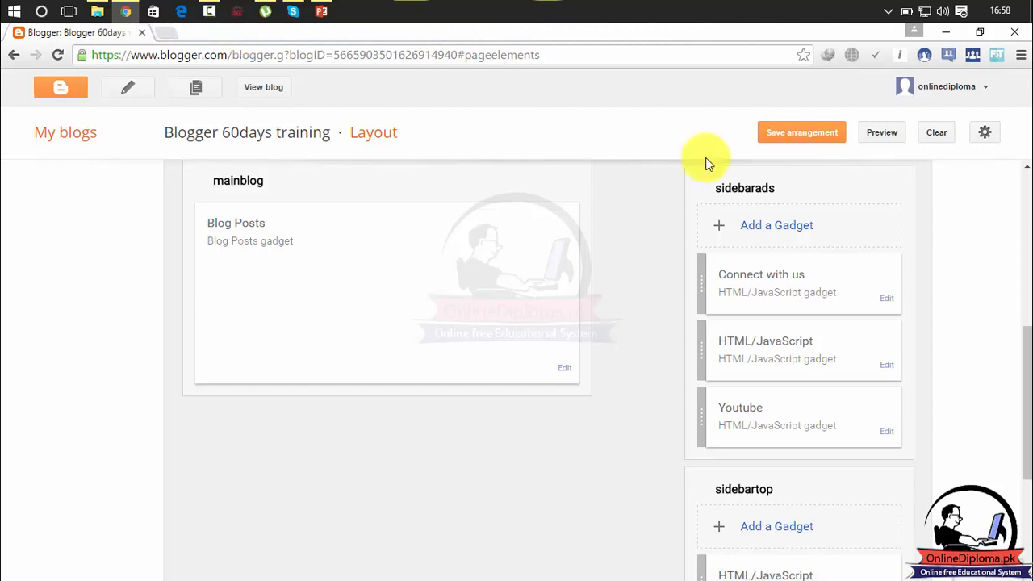
click(814, 134)
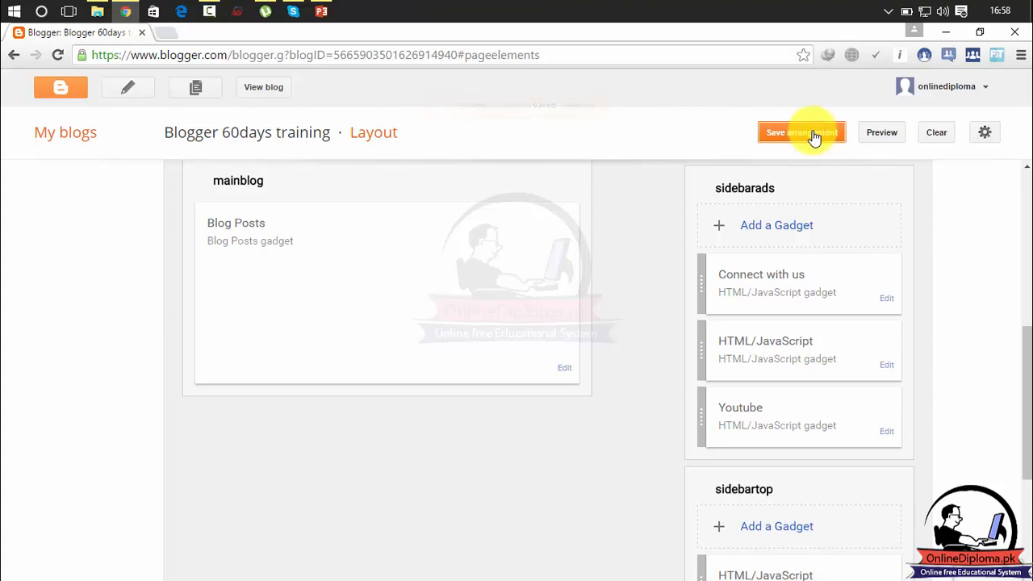
Step: Remove the untitled HTML/JavaScript gadget holding the 560 × 315 video embed from the sidebartop section, confirming the removal
drag(1026, 343, 1027, 418)
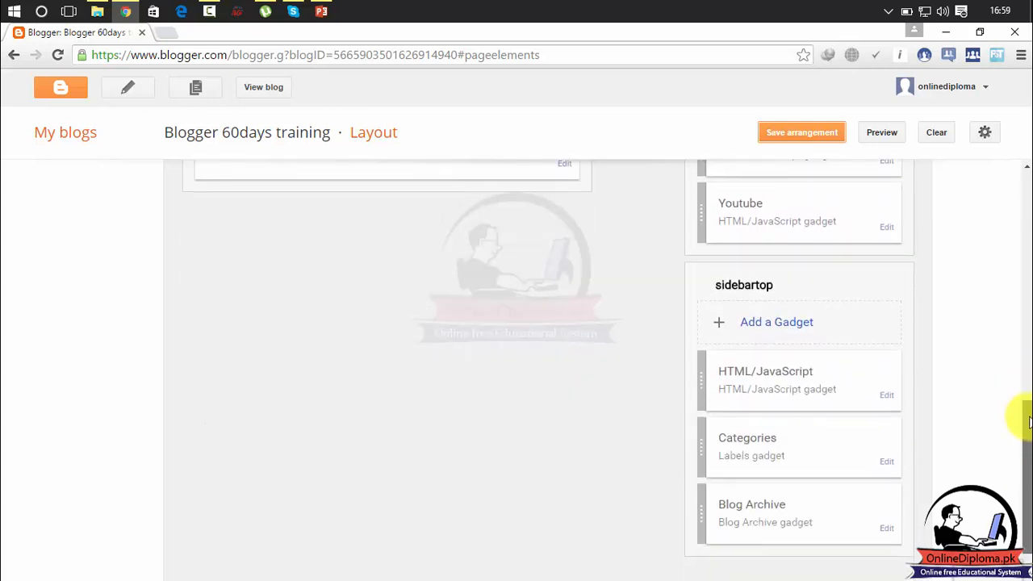
click(887, 395)
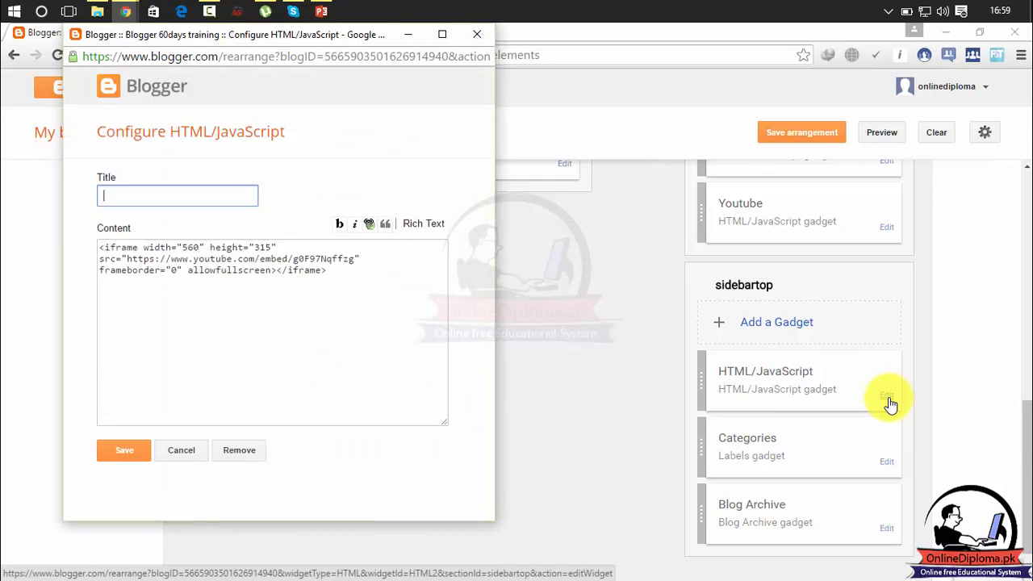
click(473, 36)
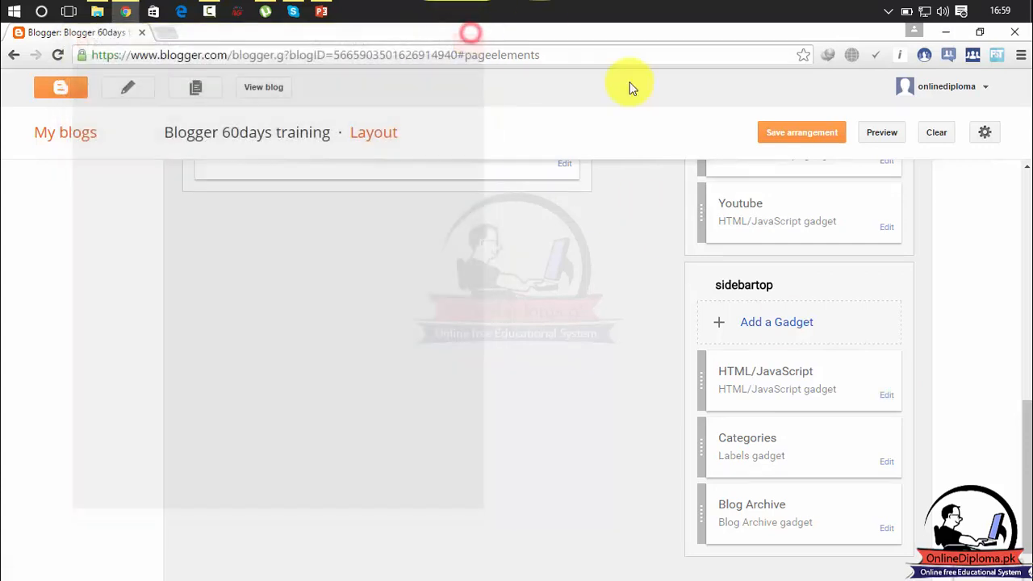
click(887, 396)
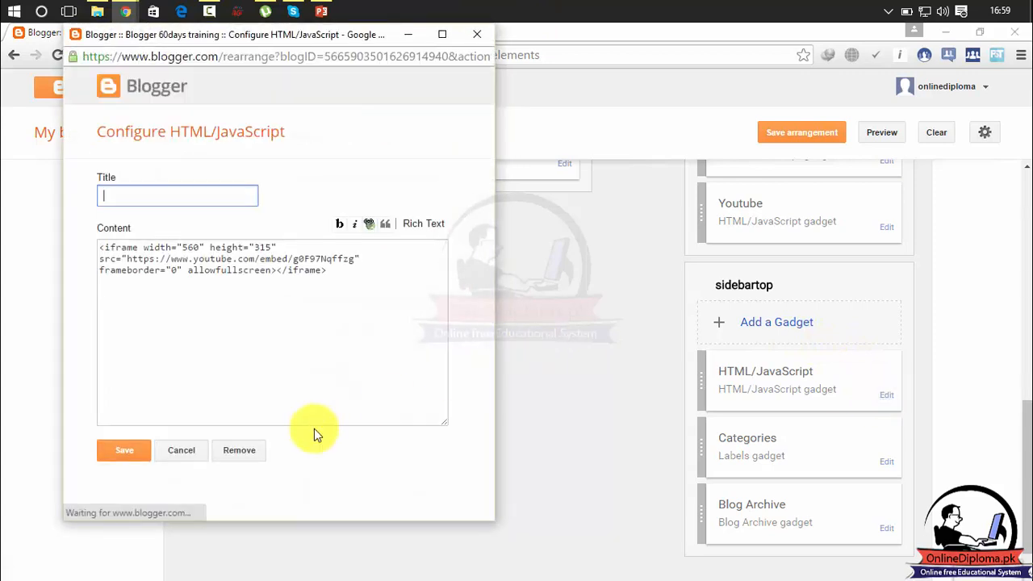
click(238, 457)
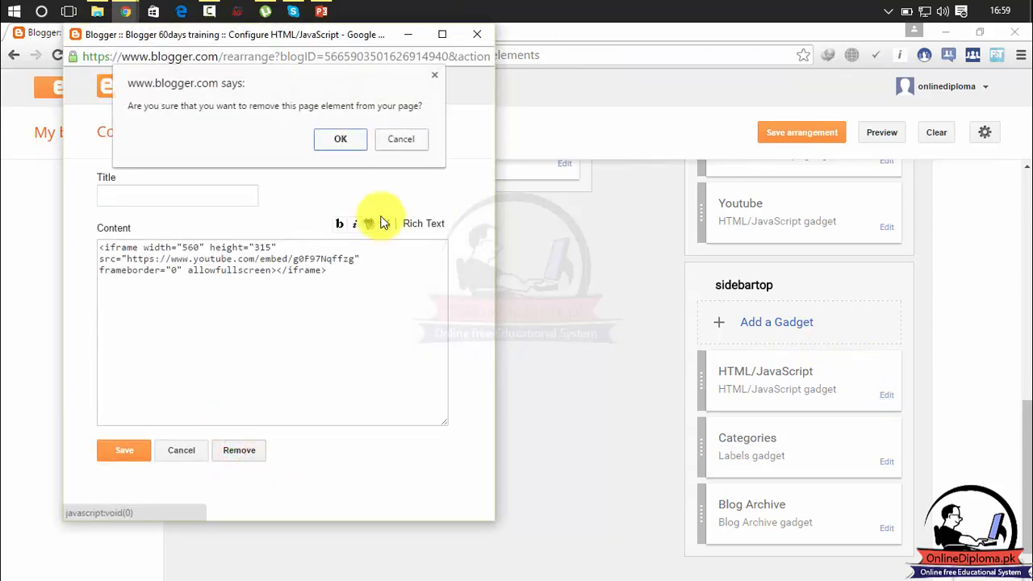
click(359, 140)
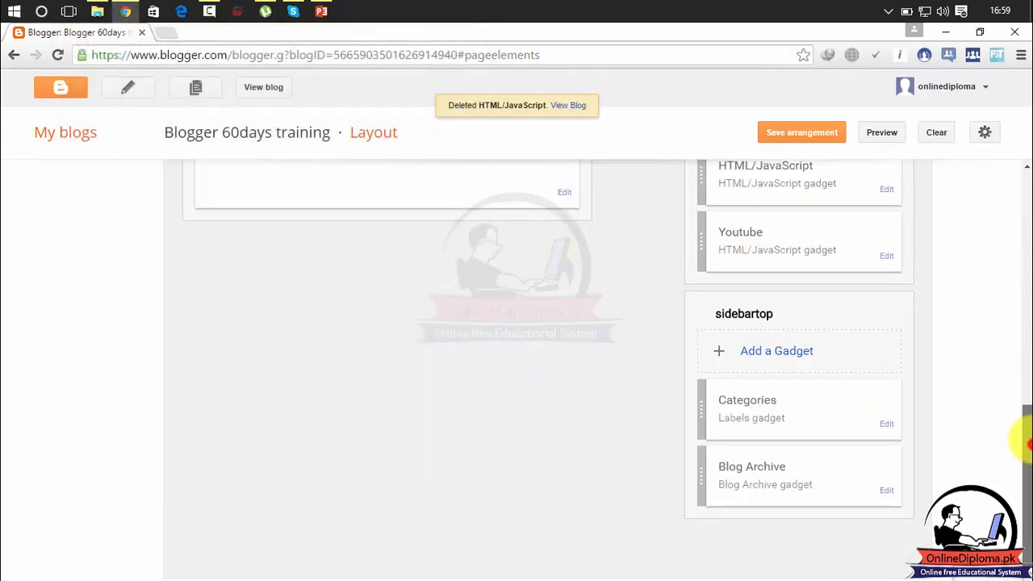
Step: Move the Youtube gadget from the sidebarads section to below Blog Archive in sidebartop, and save the arrangement
scroll(1026, 442, up, 1)
drag(802, 346, 809, 472)
drag(1028, 422, 1019, 521)
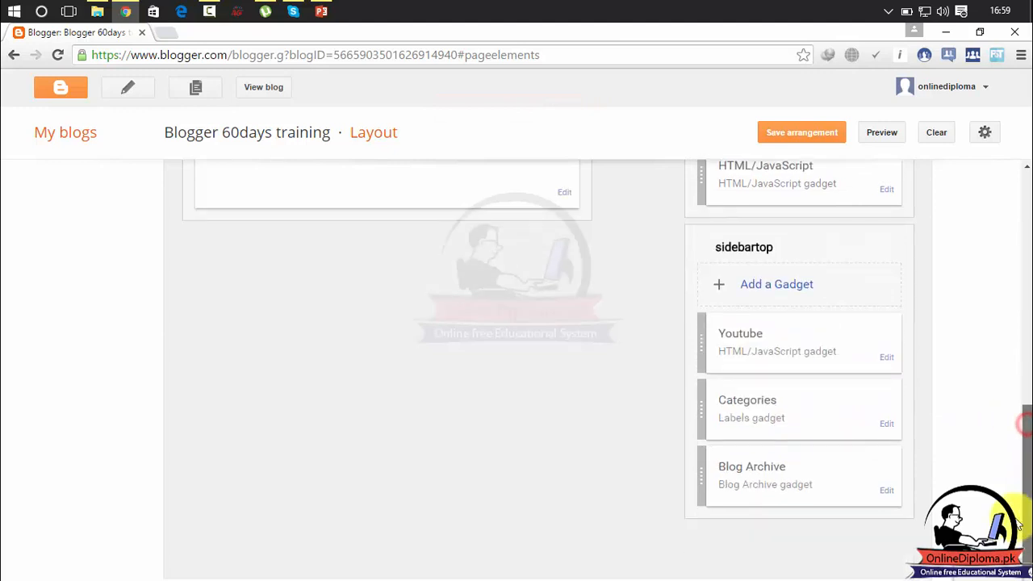
drag(809, 351, 805, 500)
click(791, 136)
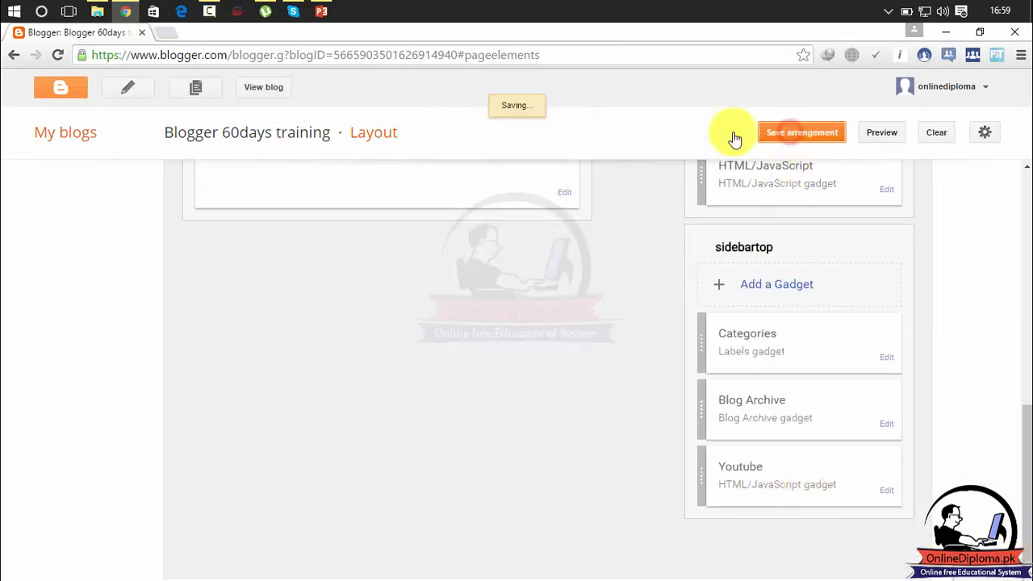
Step: Open the live blog, examine the Youtube video's position in the sidebar, and check it again after reloading the Home page
click(260, 91)
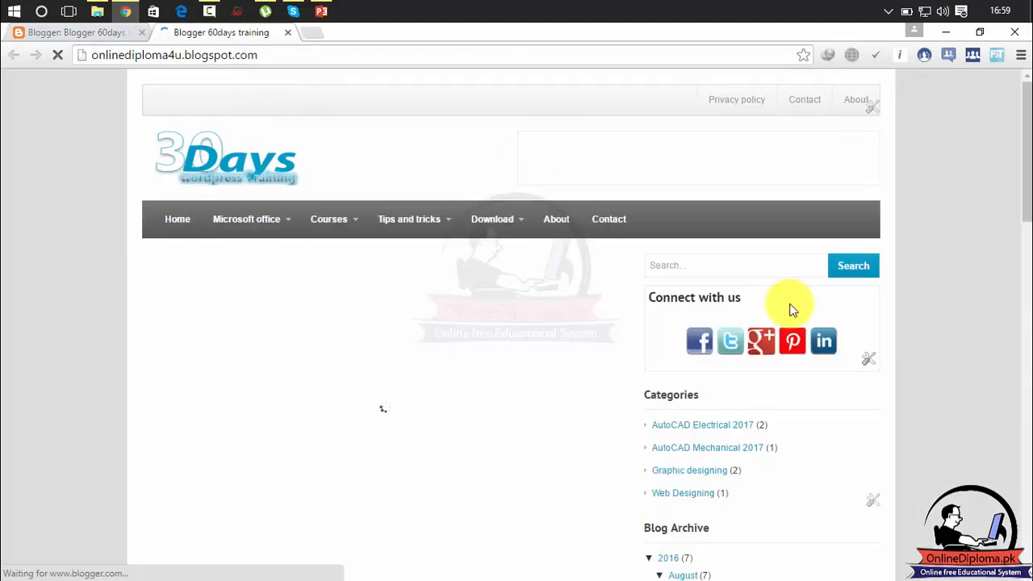
drag(1022, 172, 1017, 339)
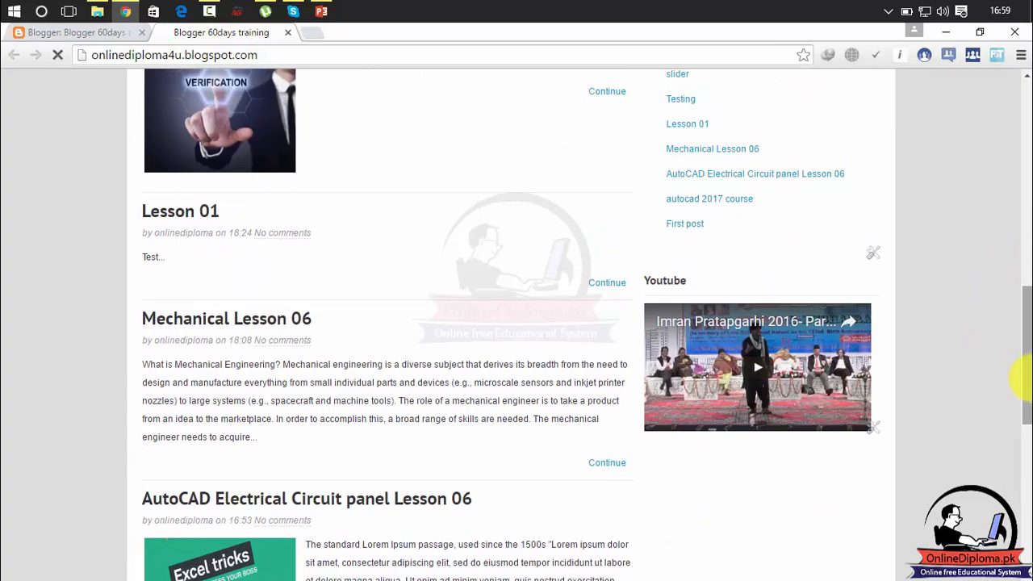
drag(1024, 380, 1022, 149)
mouse_move(236, 247)
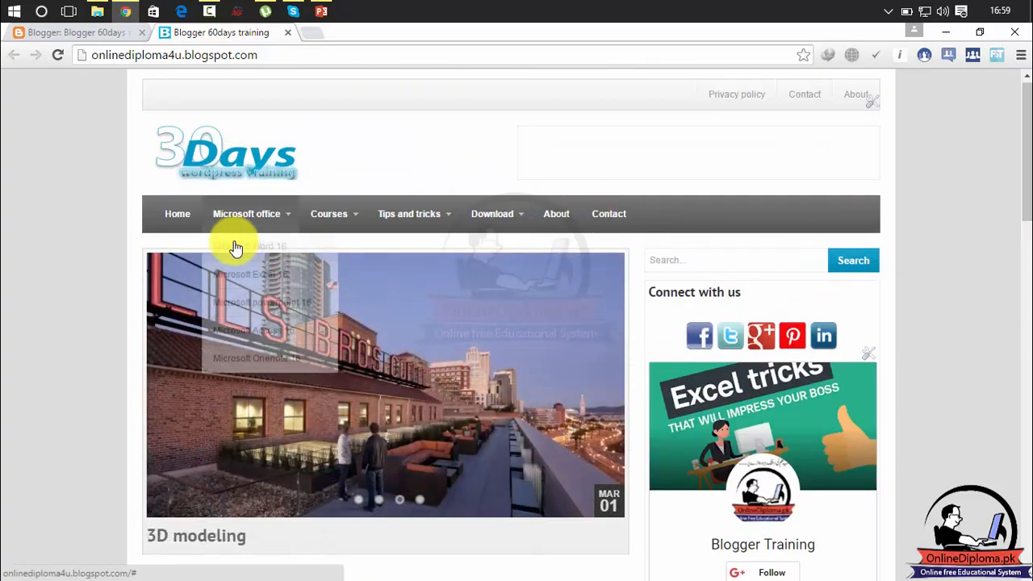
click(167, 213)
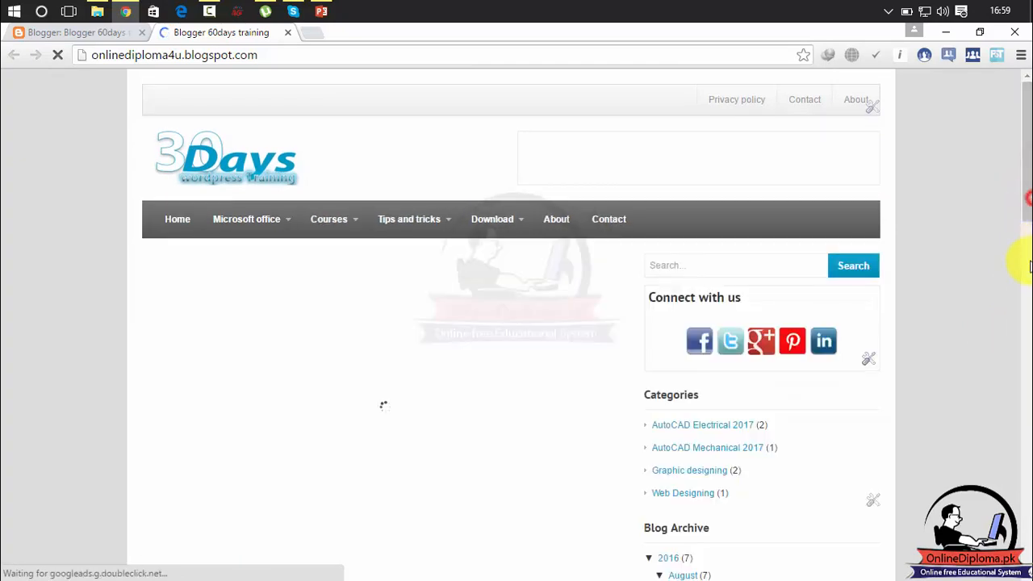
drag(1027, 264, 1026, 436)
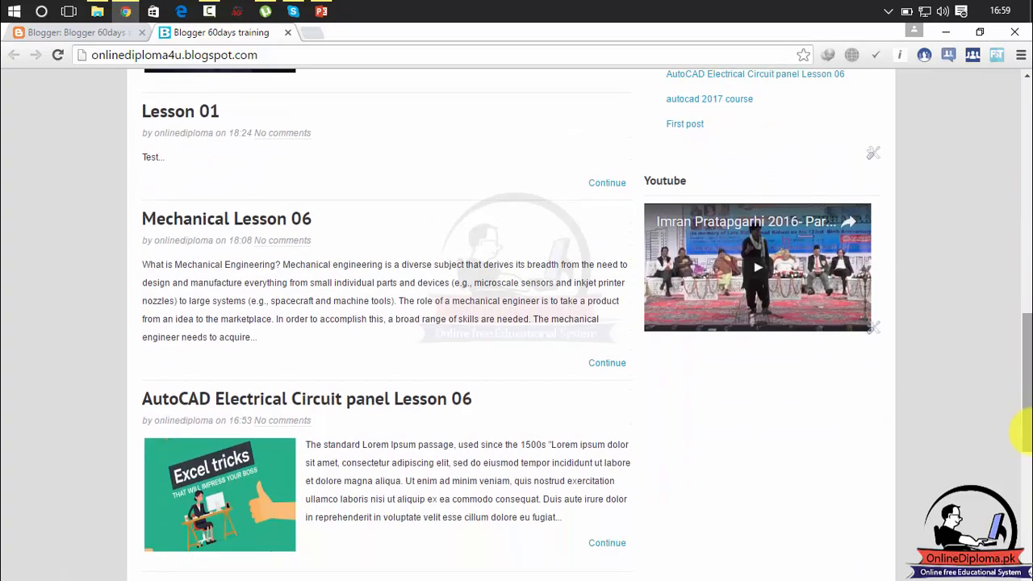